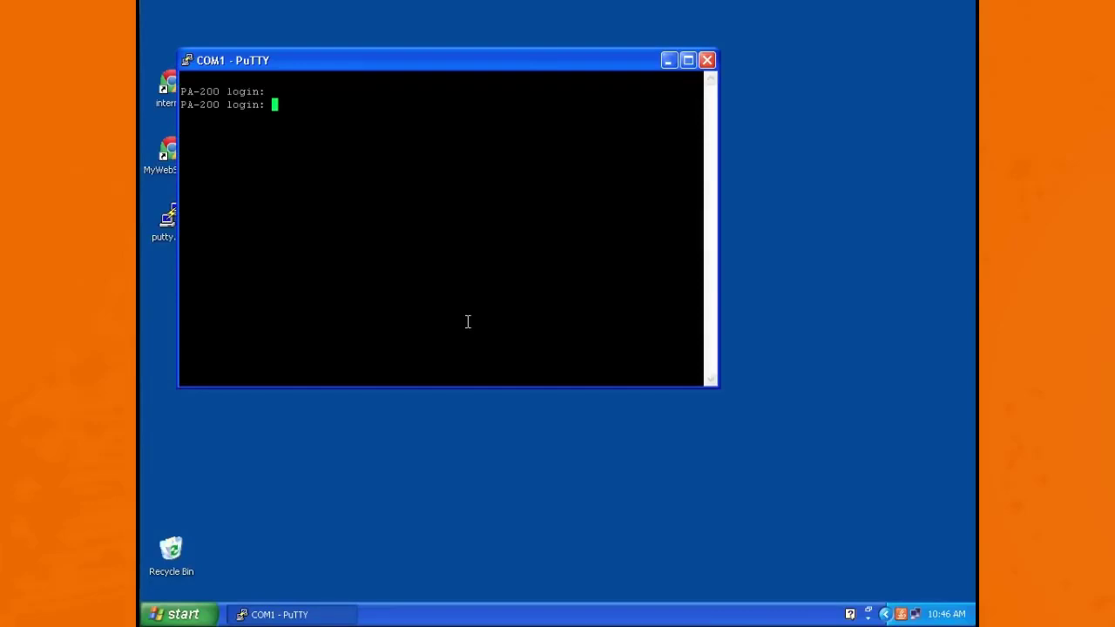
Step: Log in to the PA-200 console with the admin account and its password
text(admin)
key(Return)
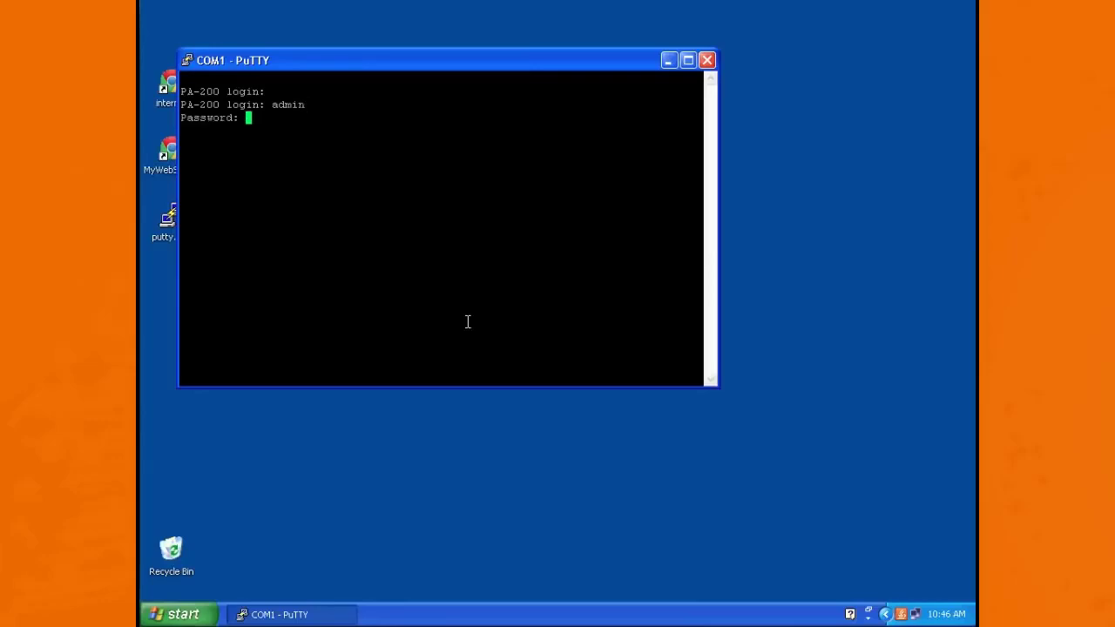
key(Return)
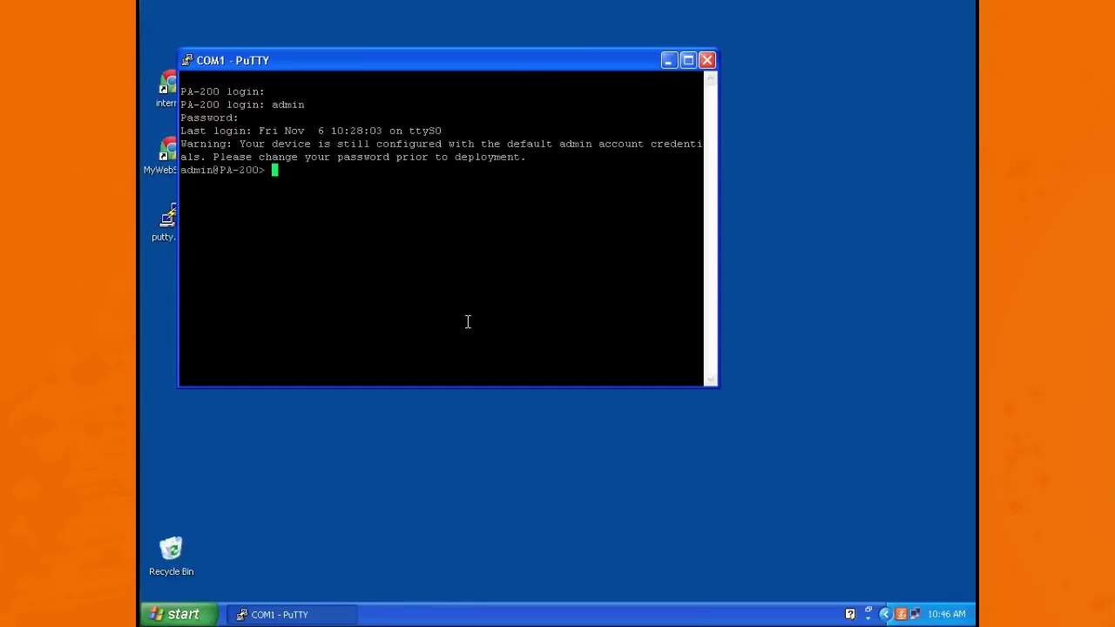
Step: Enter configuration mode on the firewall console with configure and begin a set deviceconfig command
key(Return)
key(Return)
text(configure)
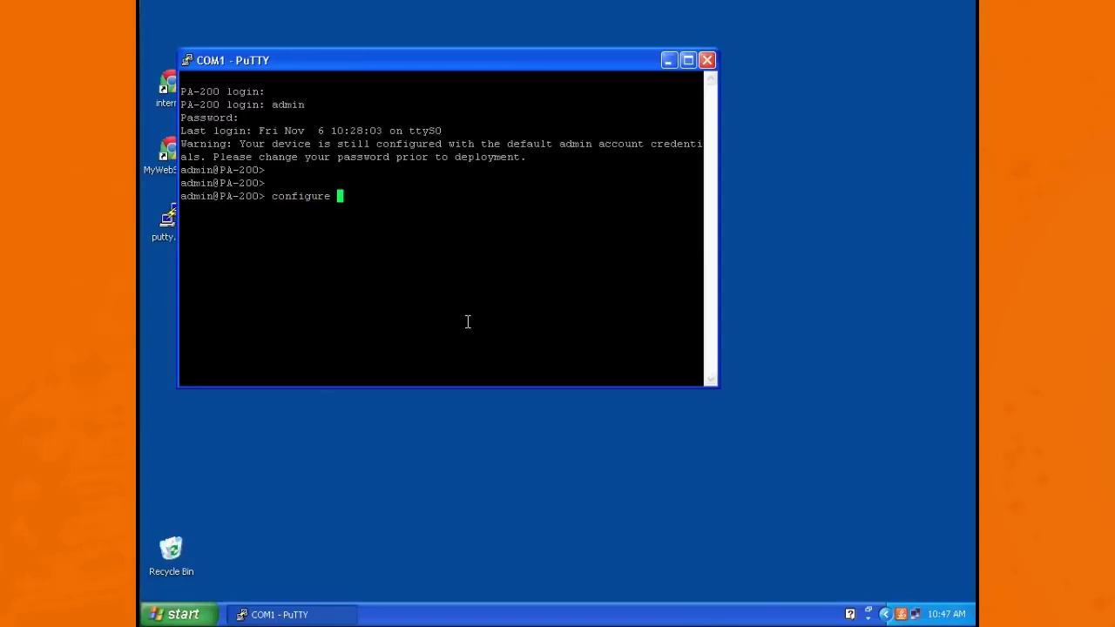
key(Return)
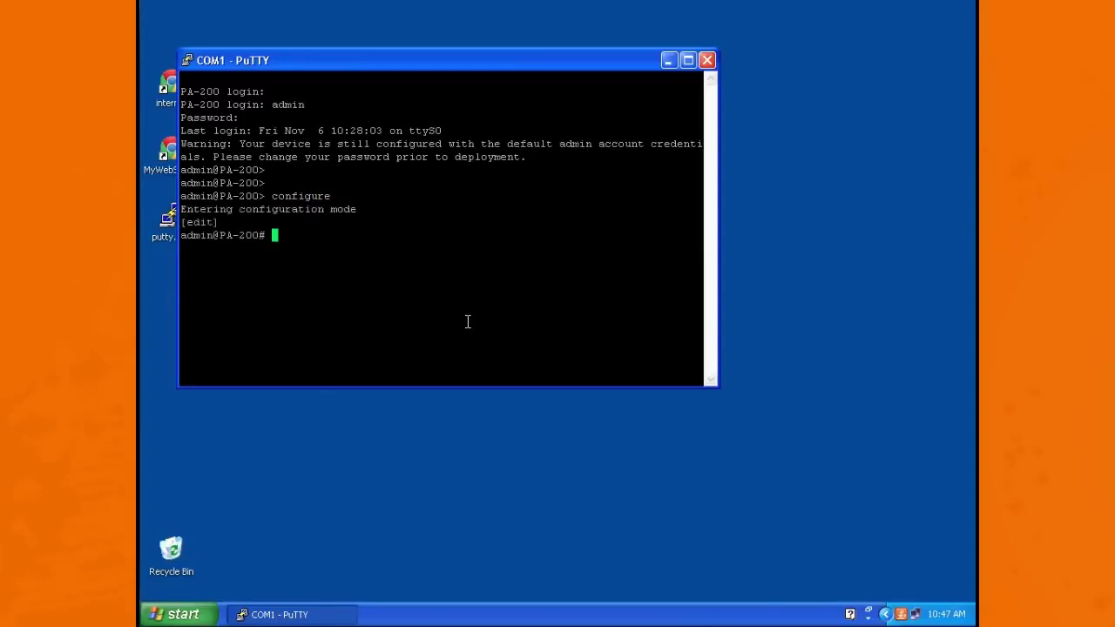
text(set deviceconfig)
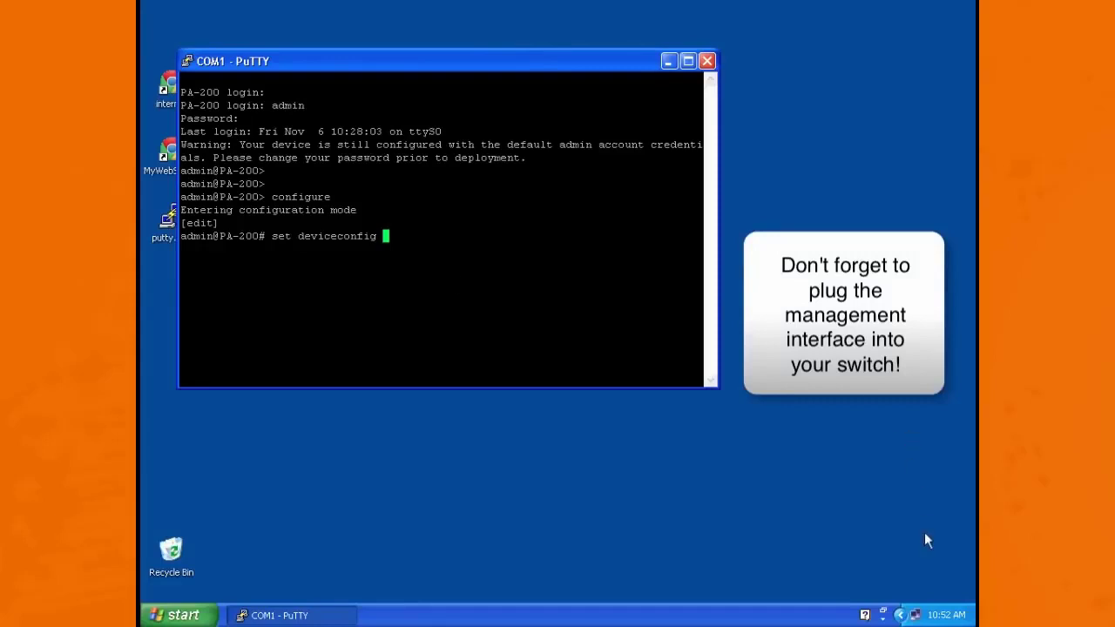
Step: Open the Internet Protocol (TCP/IP) properties of the lab100 network connection in Windows
right_click(915, 615)
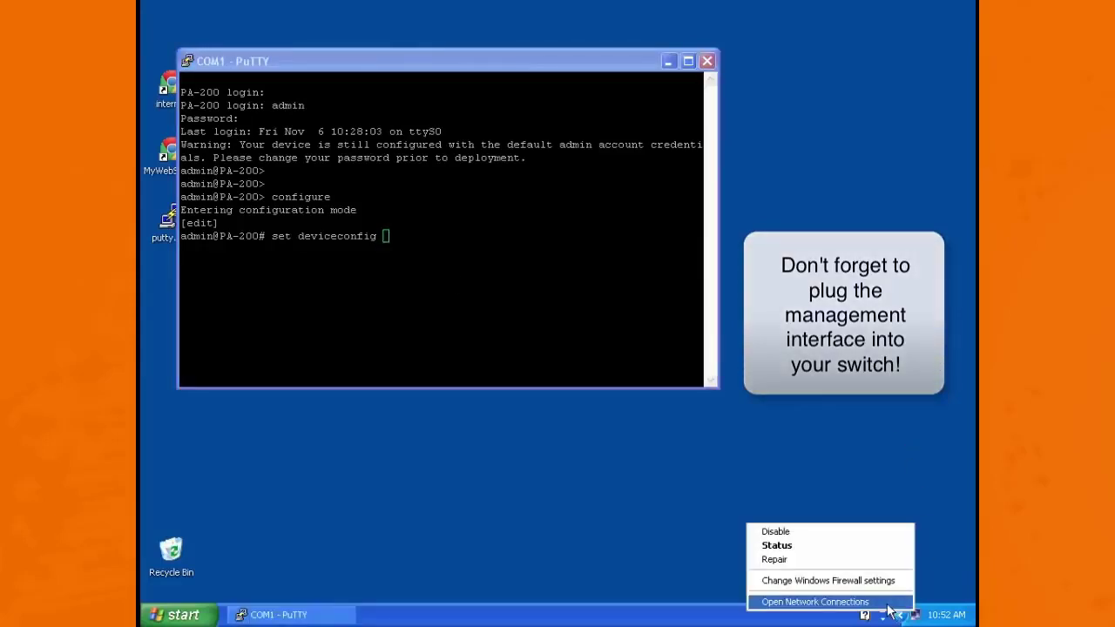
click(820, 601)
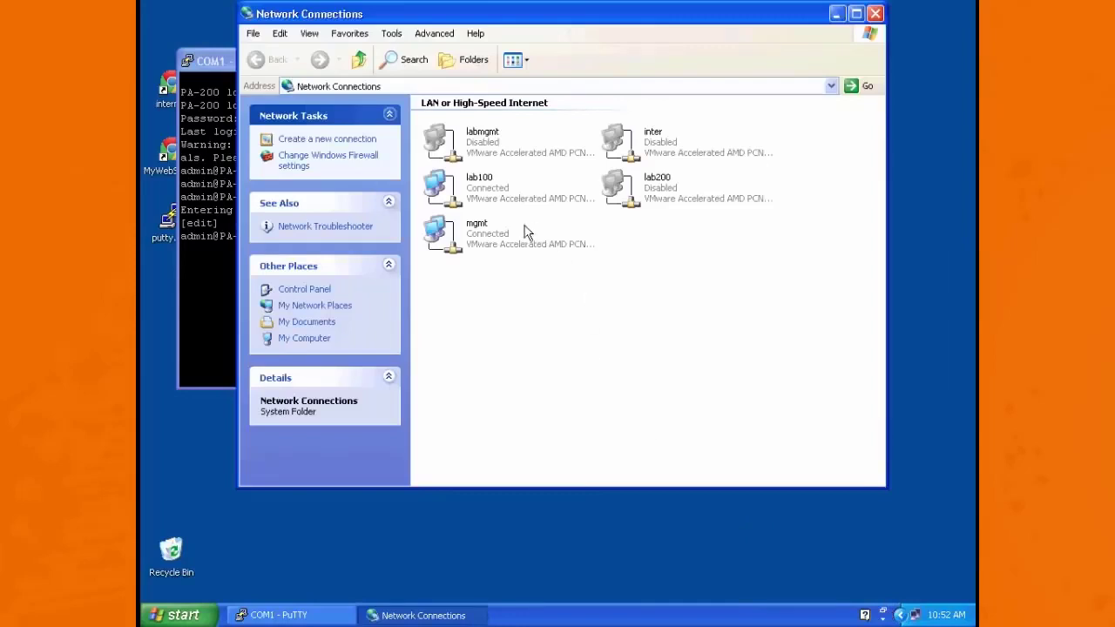
double_click(478, 192)
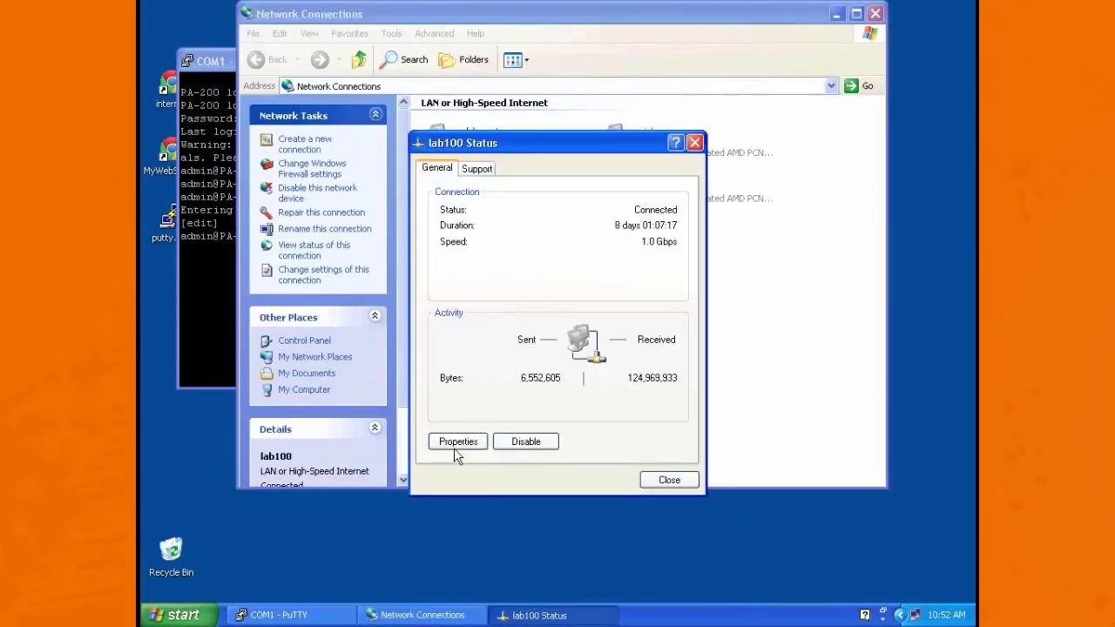
click(457, 442)
click(321, 266)
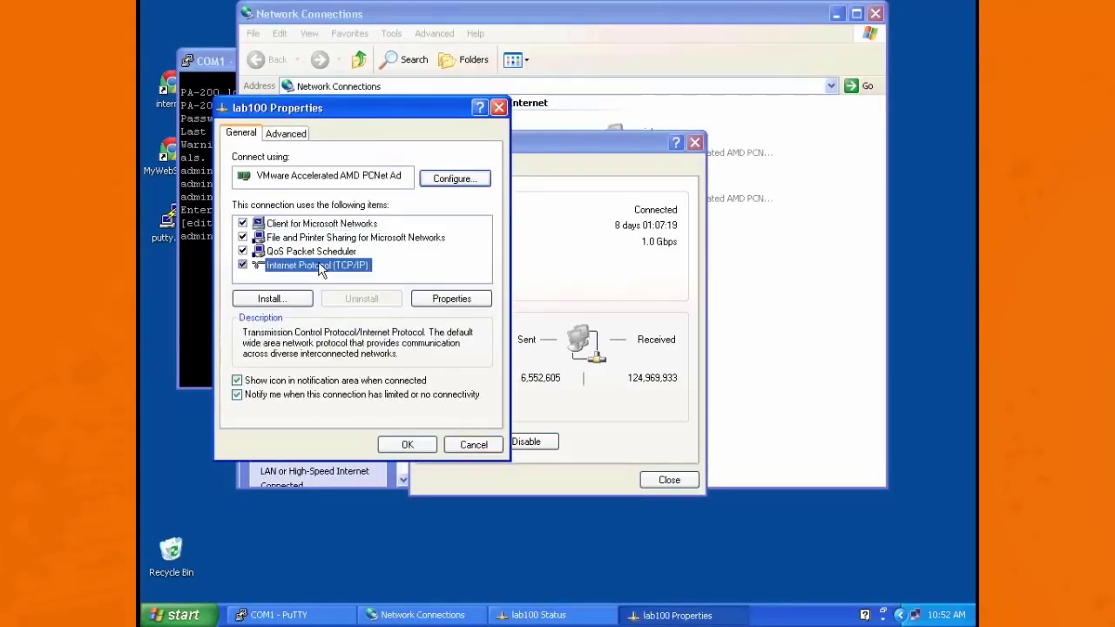
double_click(318, 266)
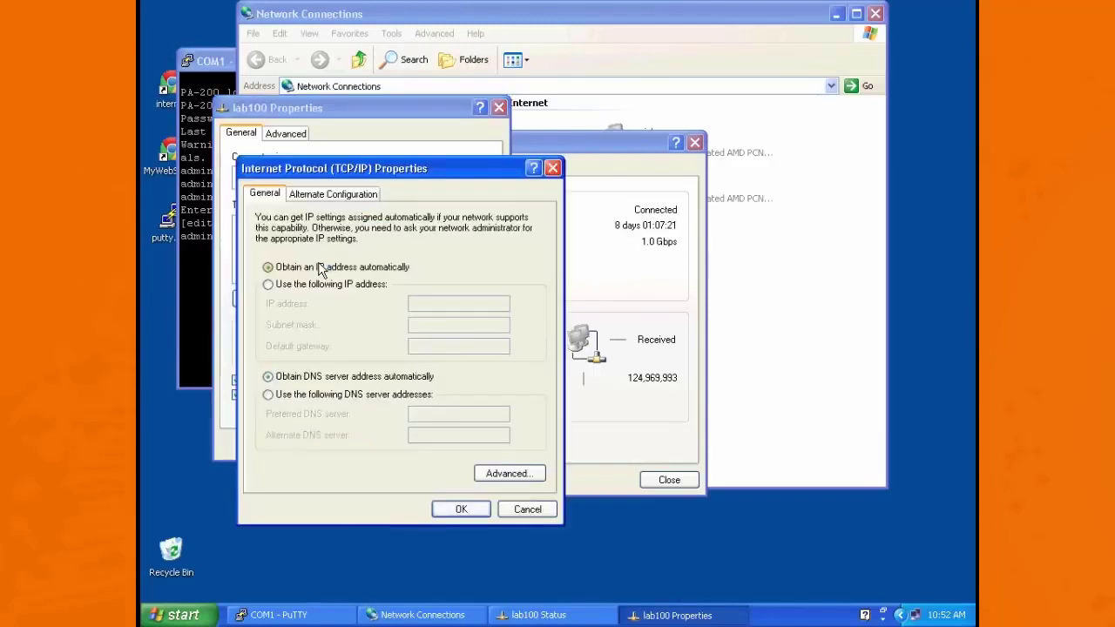
Step: Assign the lab100 connection the static IP address 192.168.1.2 with subnet mask 255.255.255.0 and apply the settings
click(296, 285)
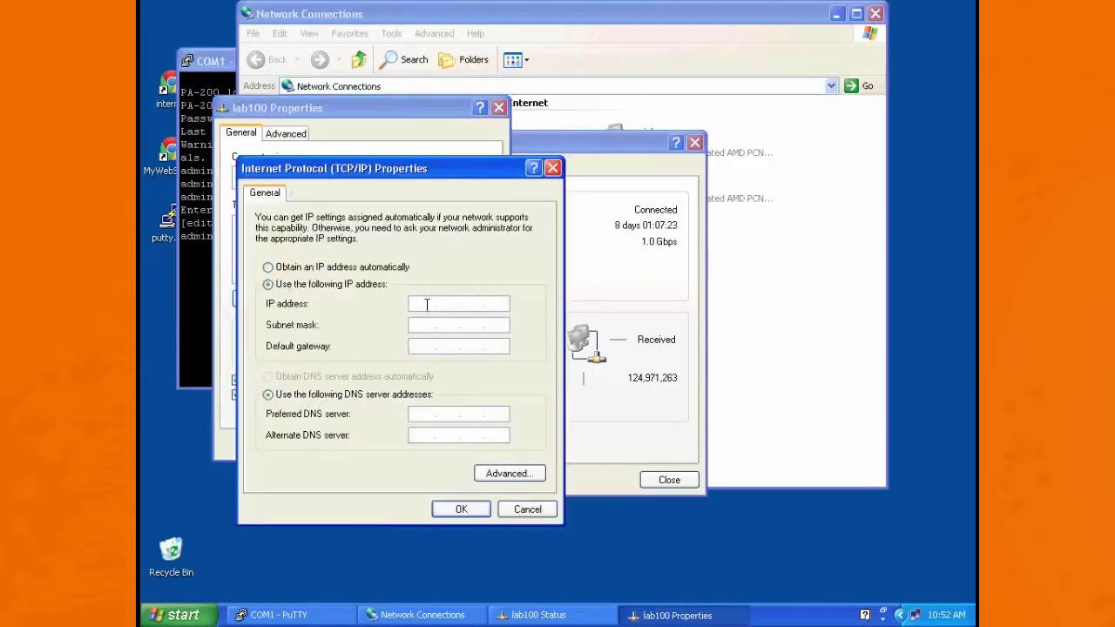
click(426, 303)
text(192.168.1.2)
click(431, 323)
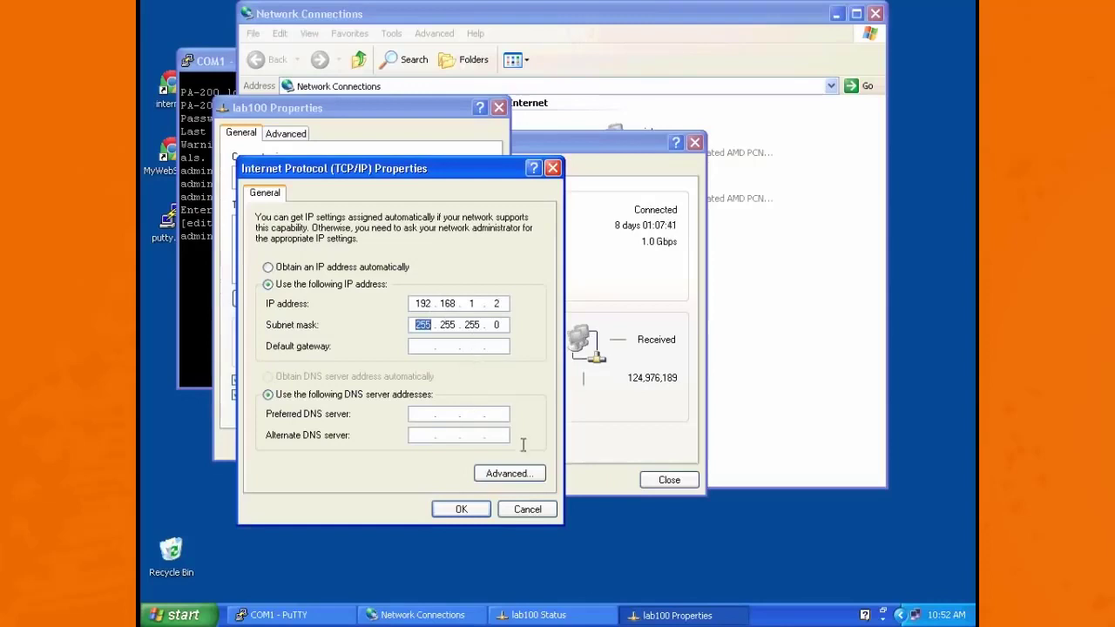
click(455, 515)
click(408, 446)
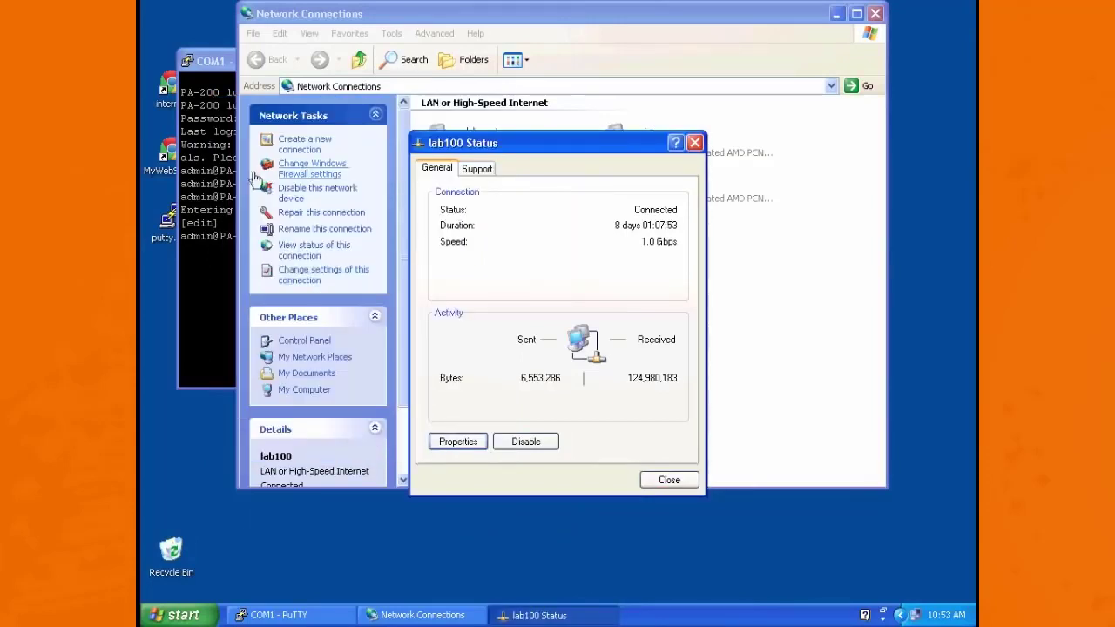
double_click(168, 88)
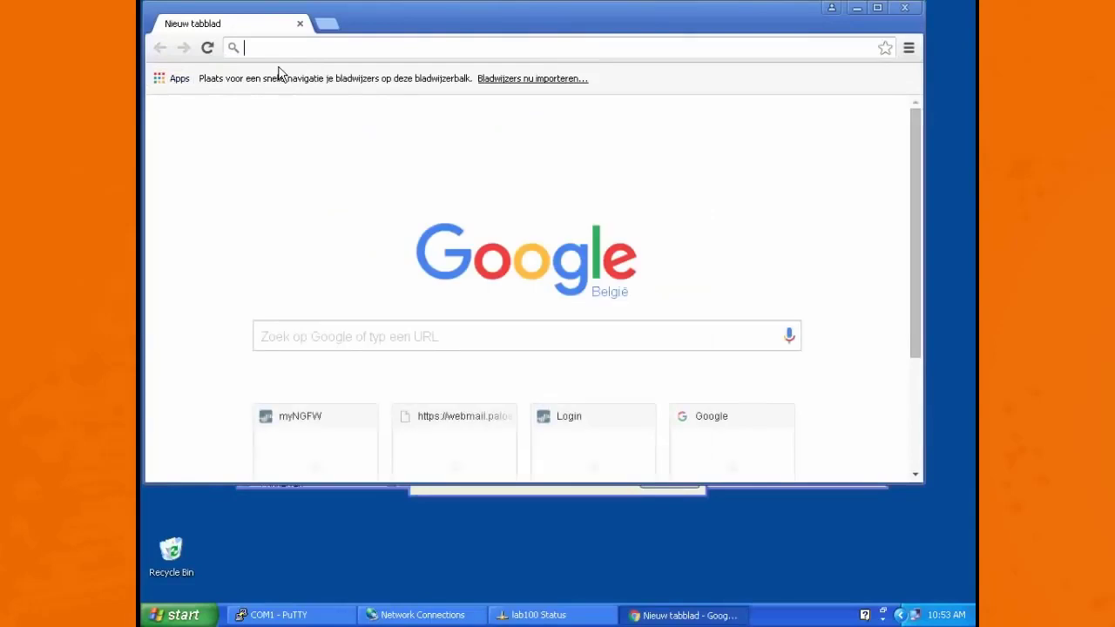
text(https://)
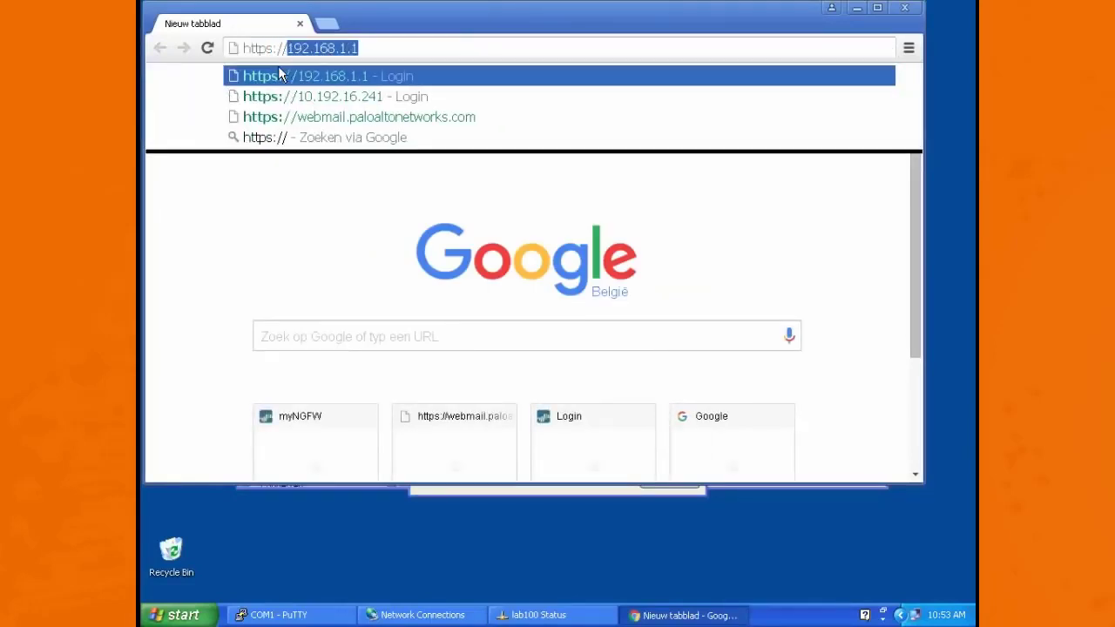
key(Right)
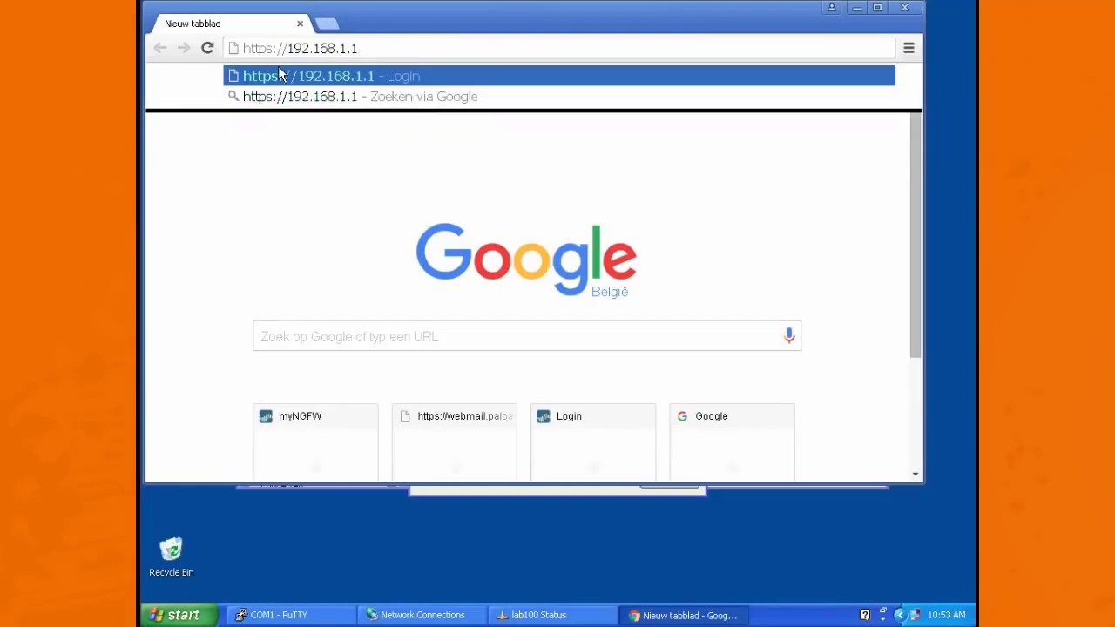
key(Return)
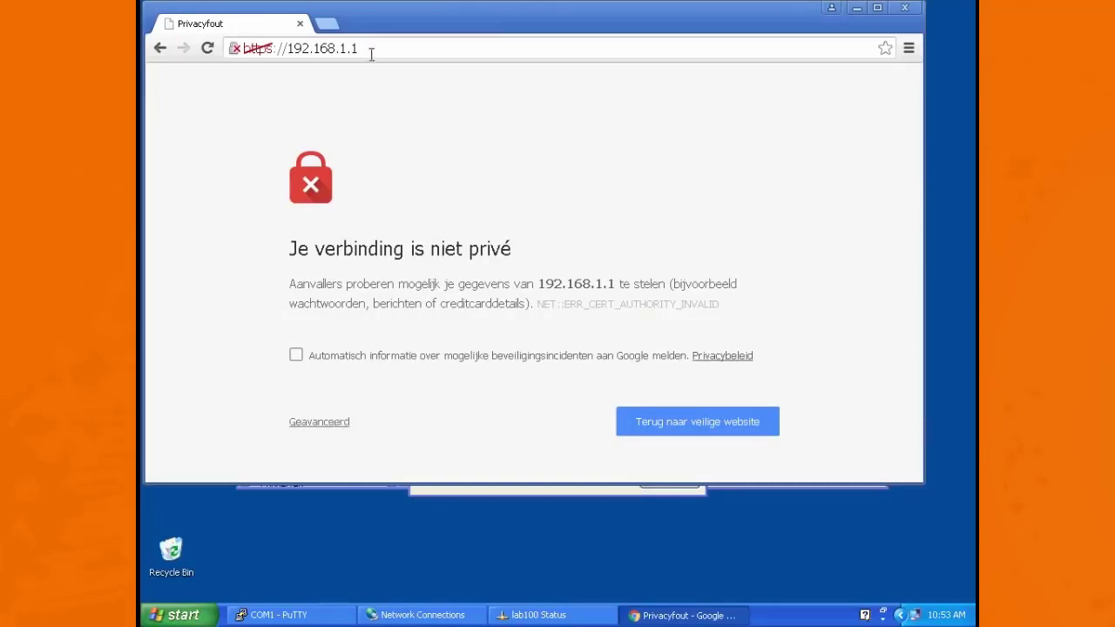
Step: Bypass the browser's certificate warning and proceed to the firewall's login page at 192.168.1.1
click(320, 422)
scroll(329, 428, down, 2)
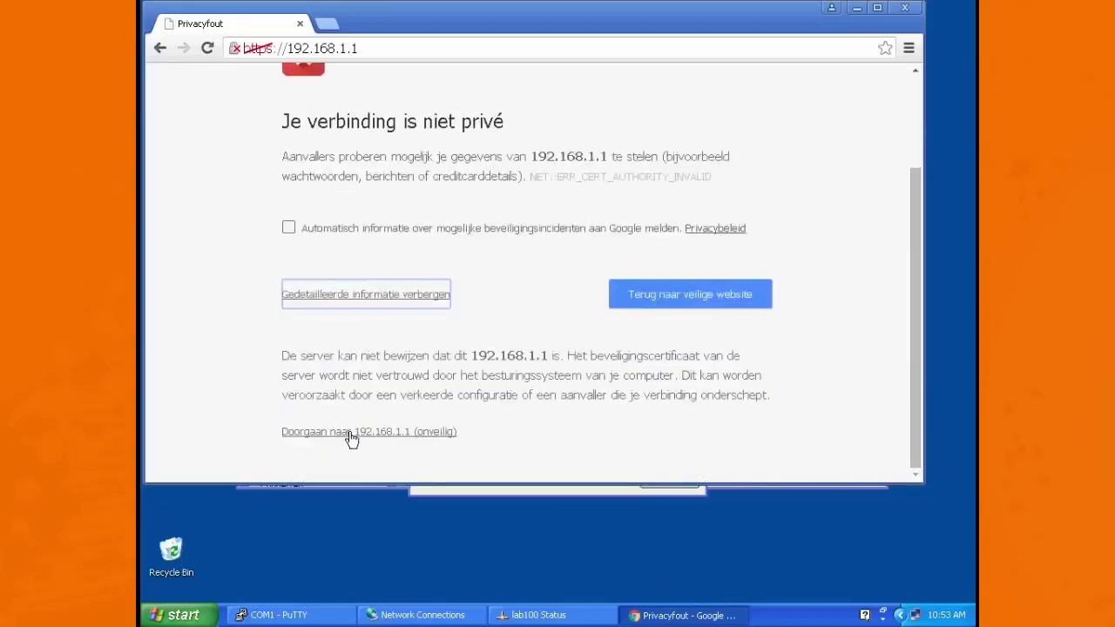
click(352, 438)
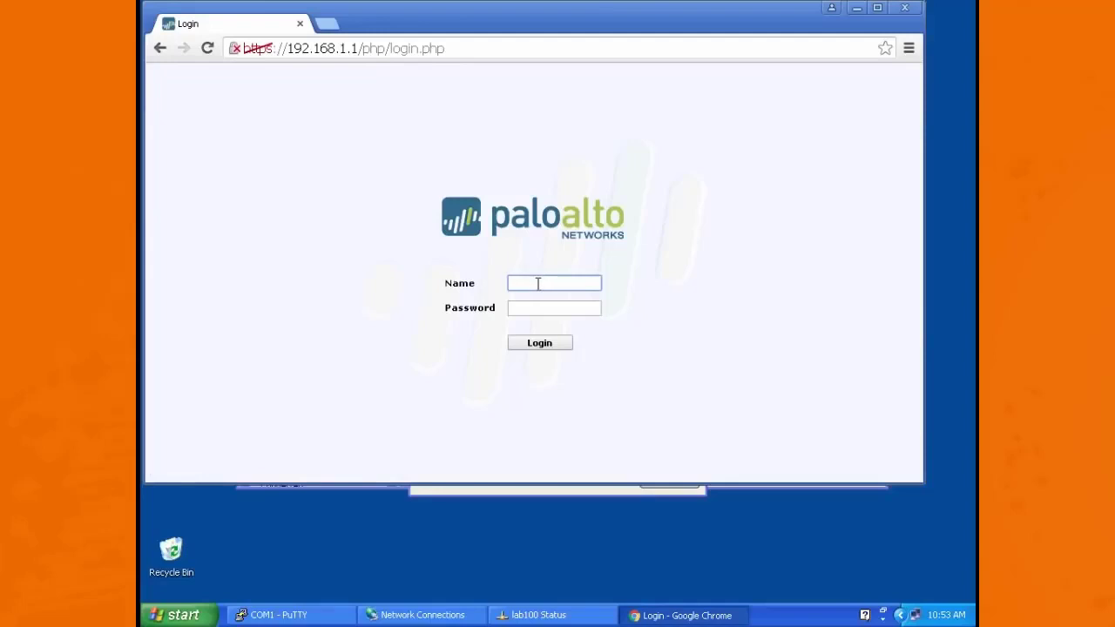
Step: Log in to the firewall's web interface with the admin account and its password, and dismiss the default-credentials warning
text(admin)
key(Tab)
text(admin)
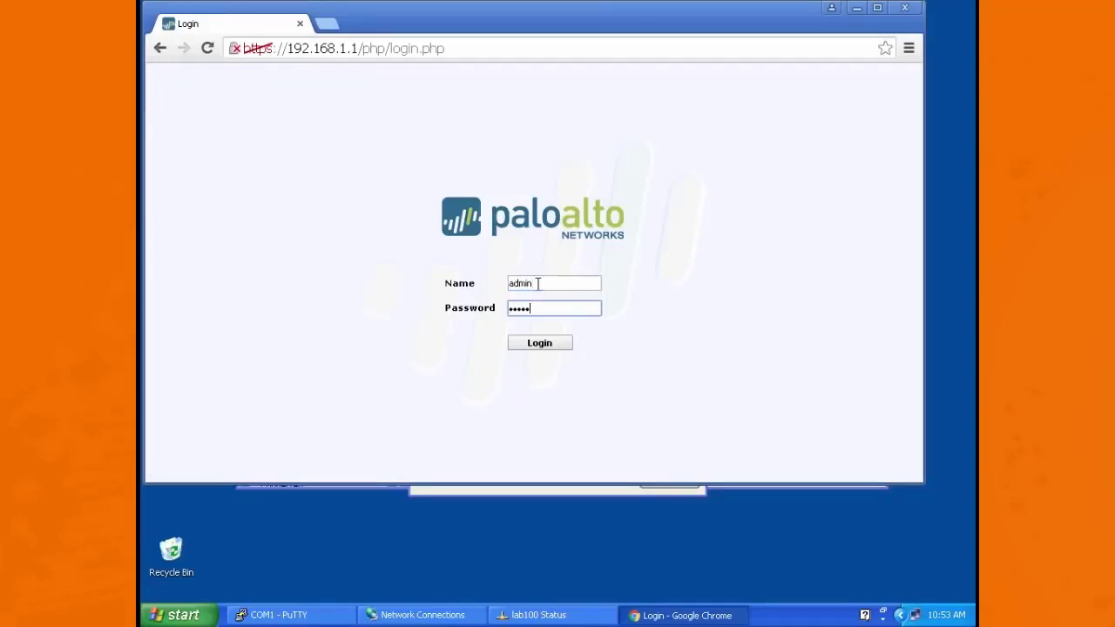
key(Return)
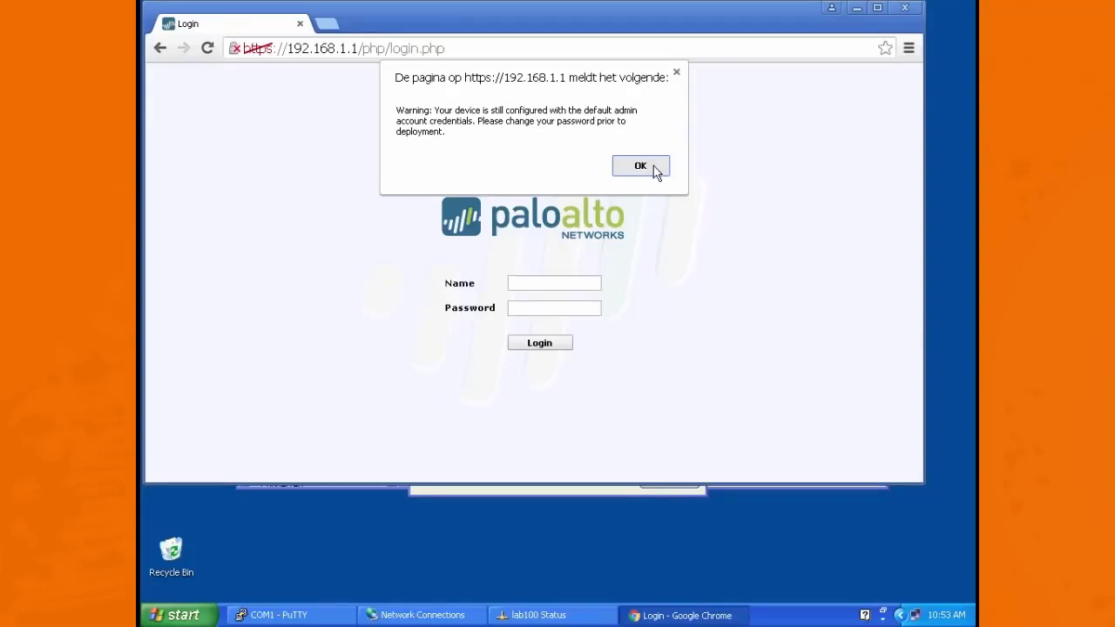
click(655, 168)
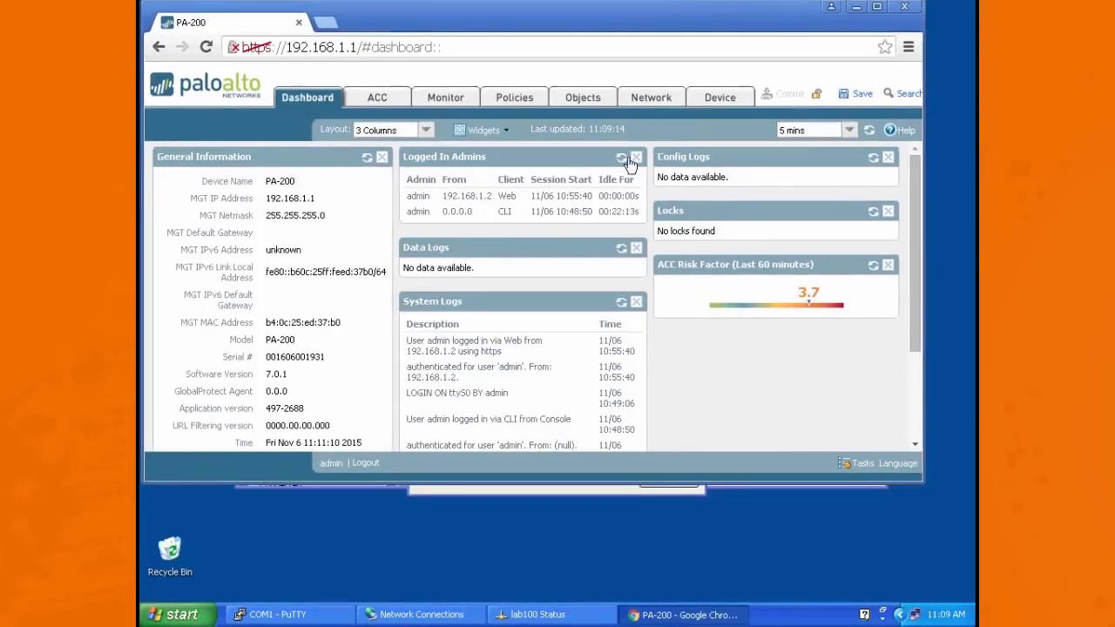
Step: In the device's Management Interface Settings, set the IP address to 10.0.0.5 and the default gateway to 10.0.0.1
click(719, 98)
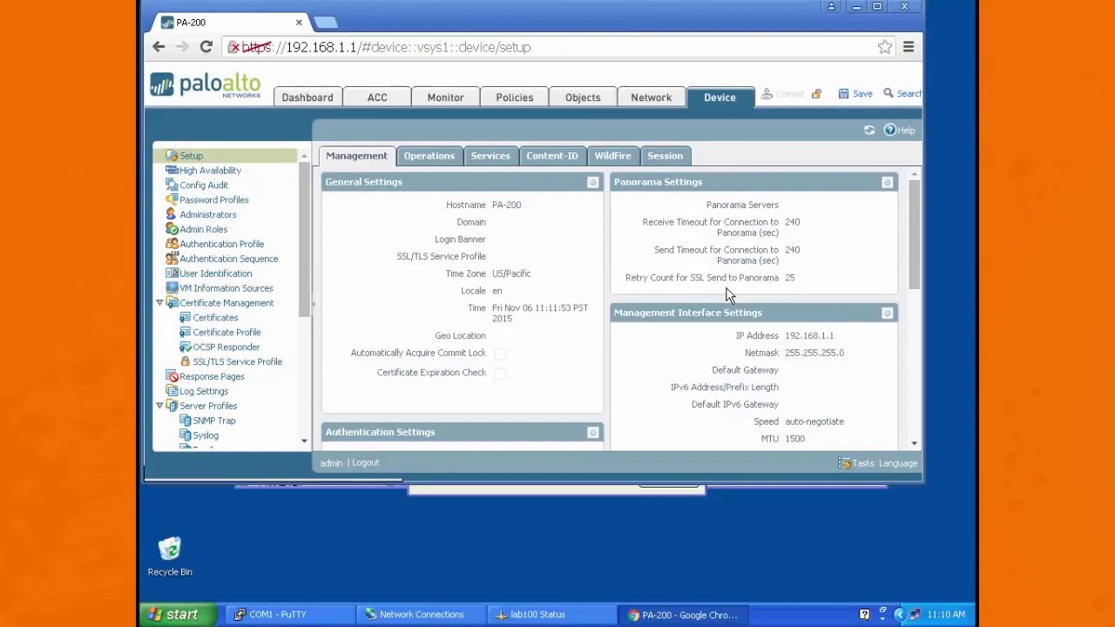
click(887, 314)
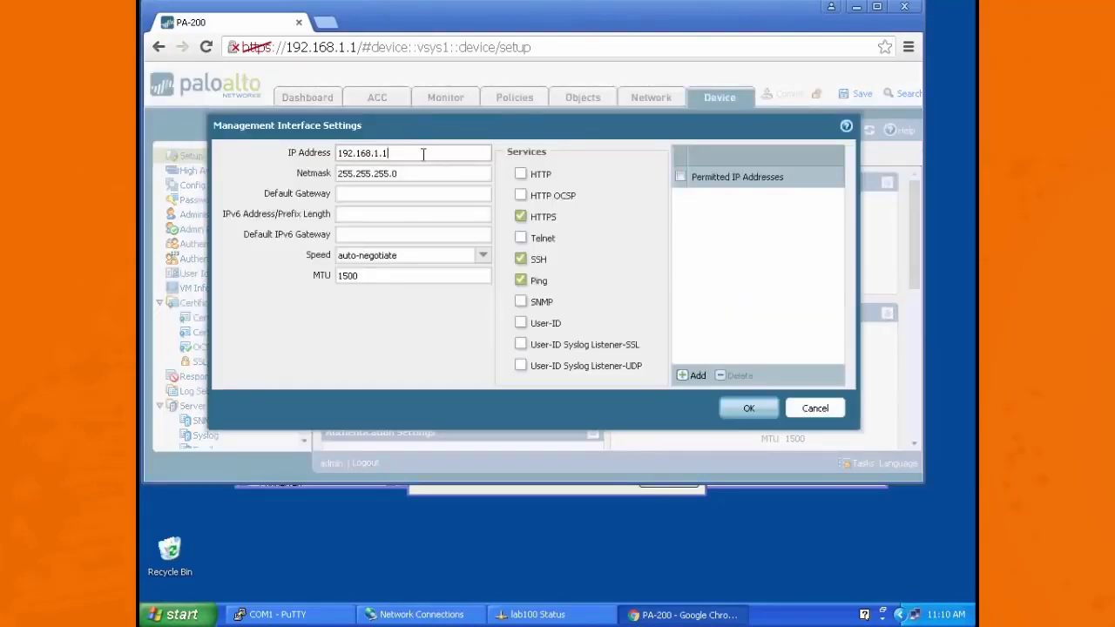
drag(389, 153, 195, 101)
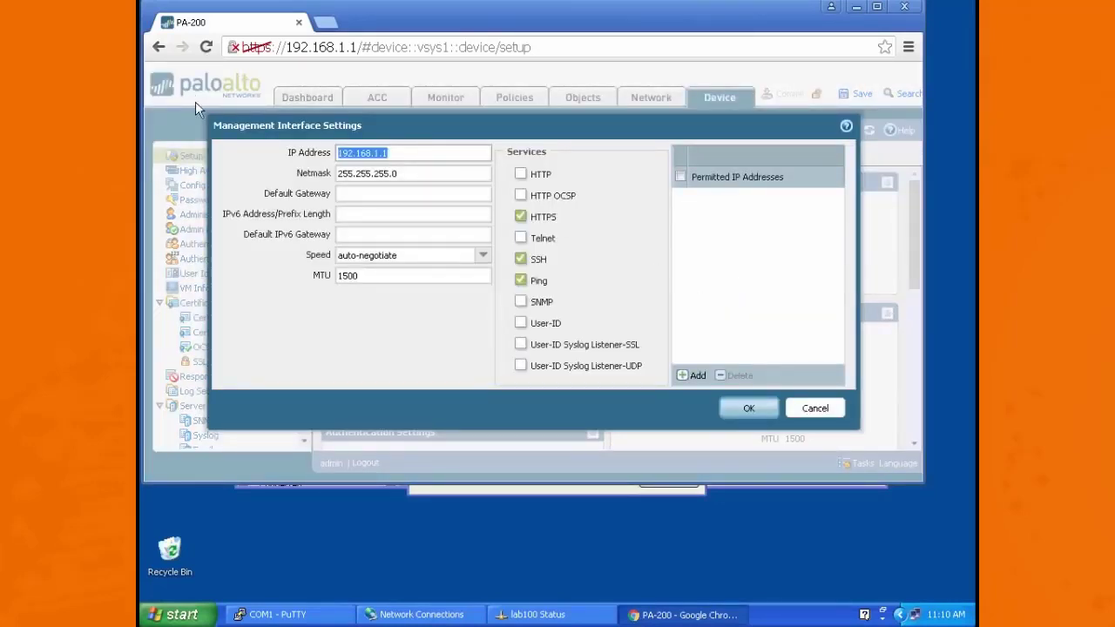
text(10)
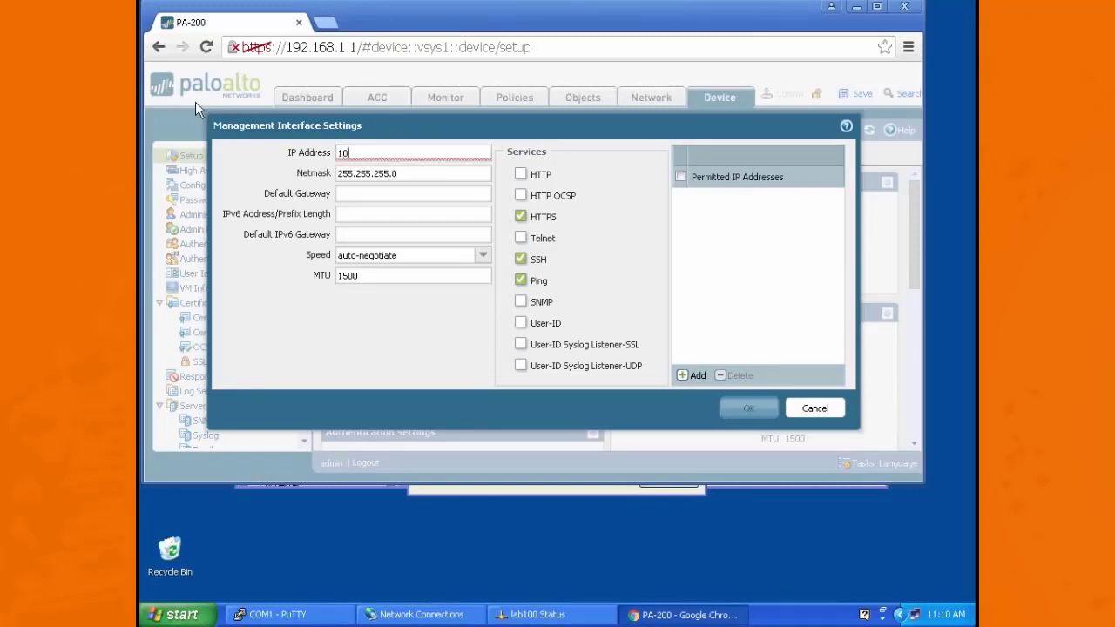
text(.0.0.5)
click(378, 198)
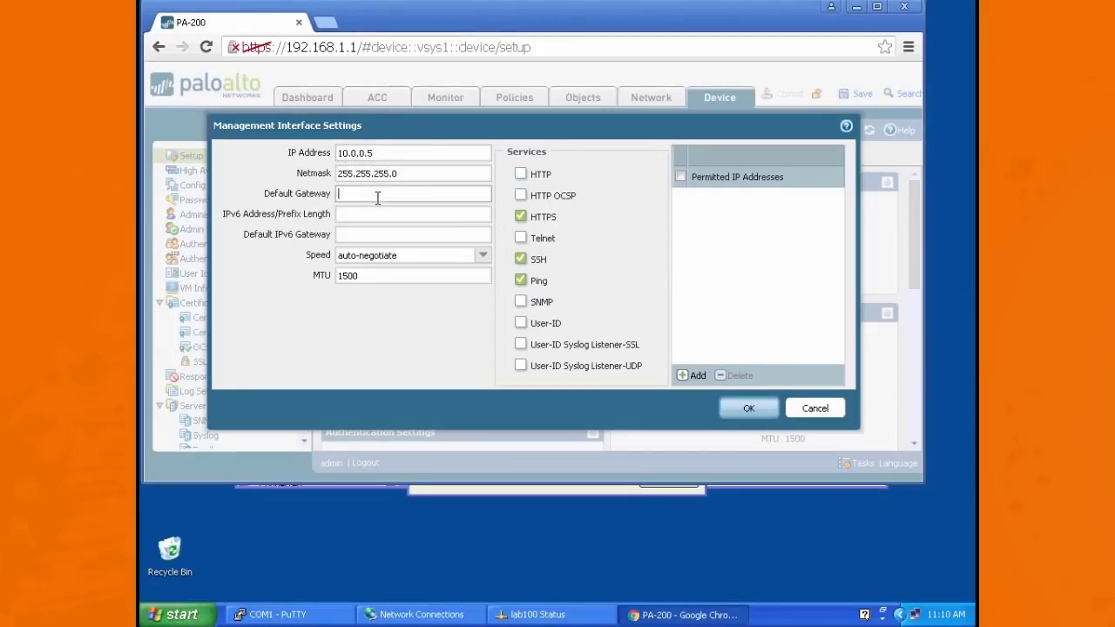
text(10.0.0)
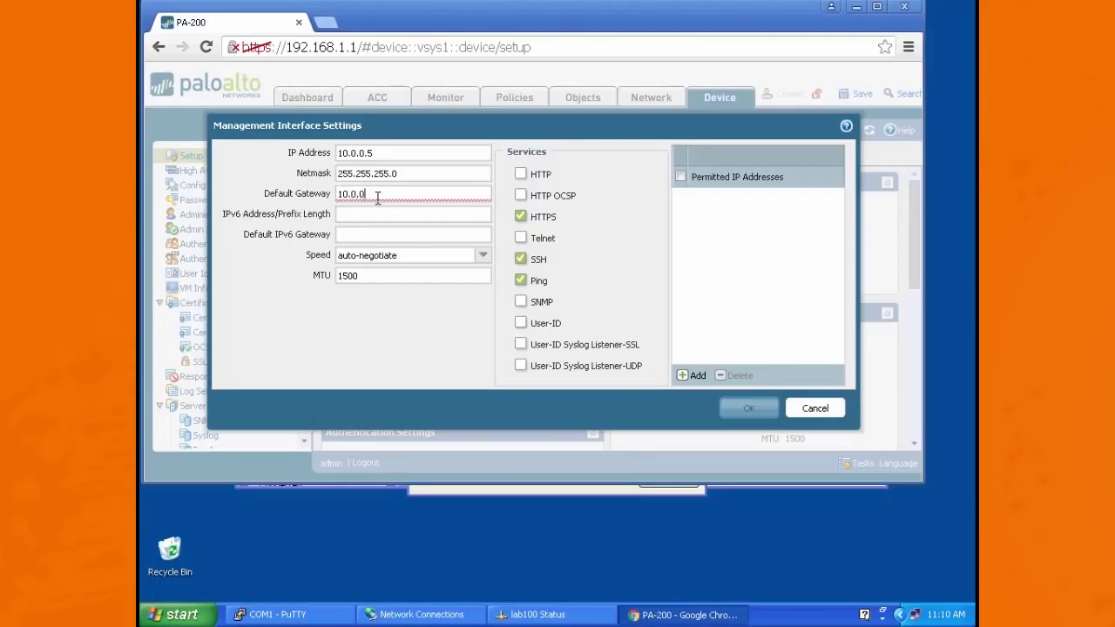
text(.1)
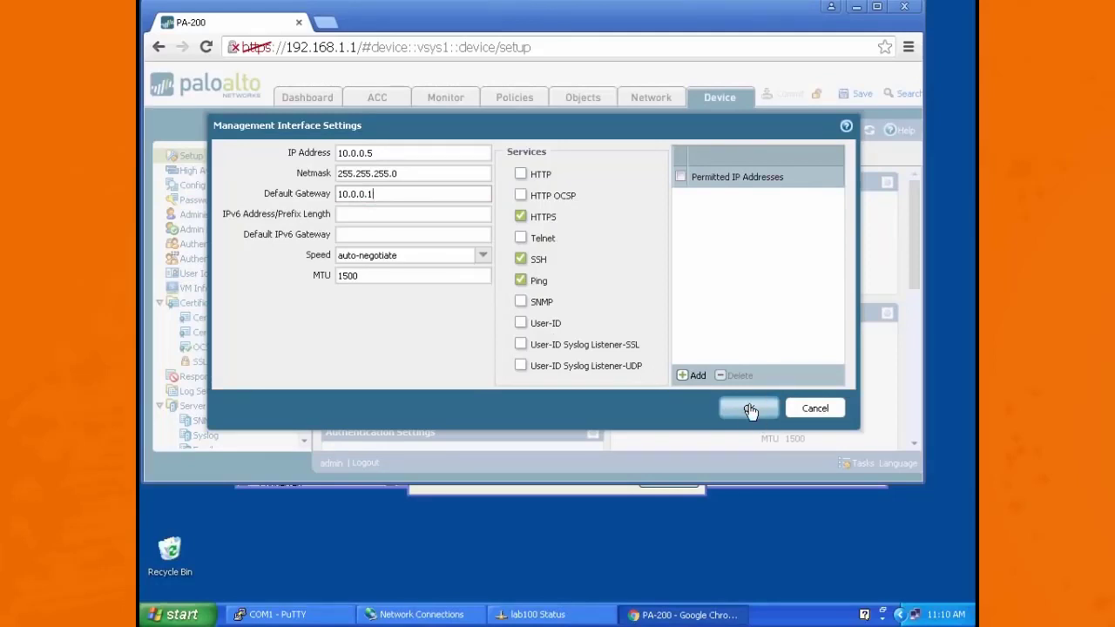
click(750, 410)
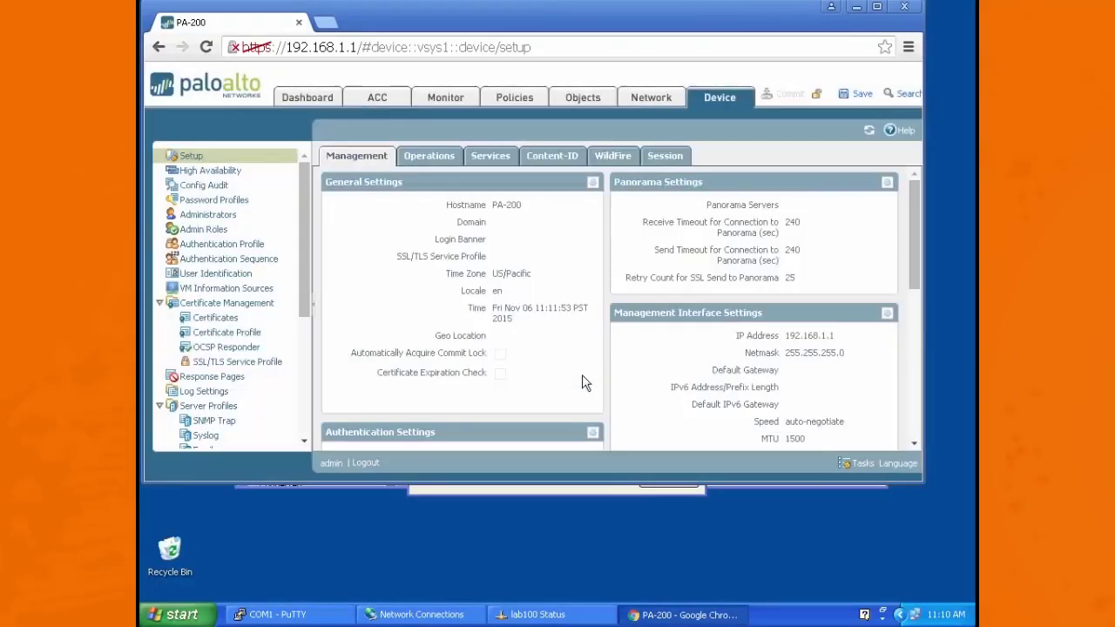
Step: Set the primary DNS server to 4.2.2.2 in the device's Services settings
click(491, 157)
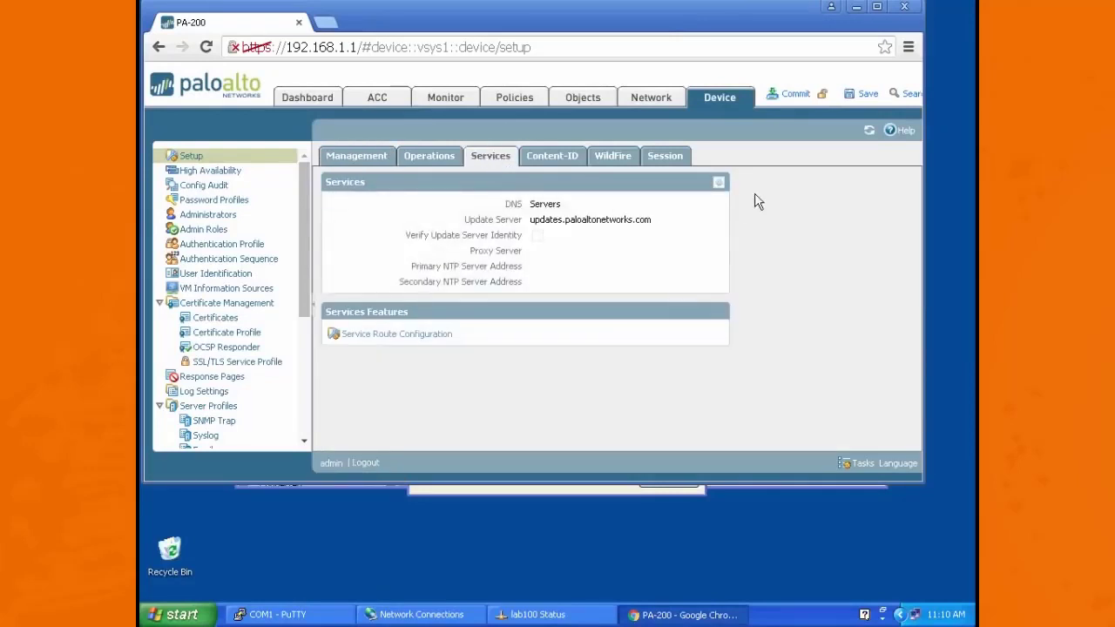
click(720, 184)
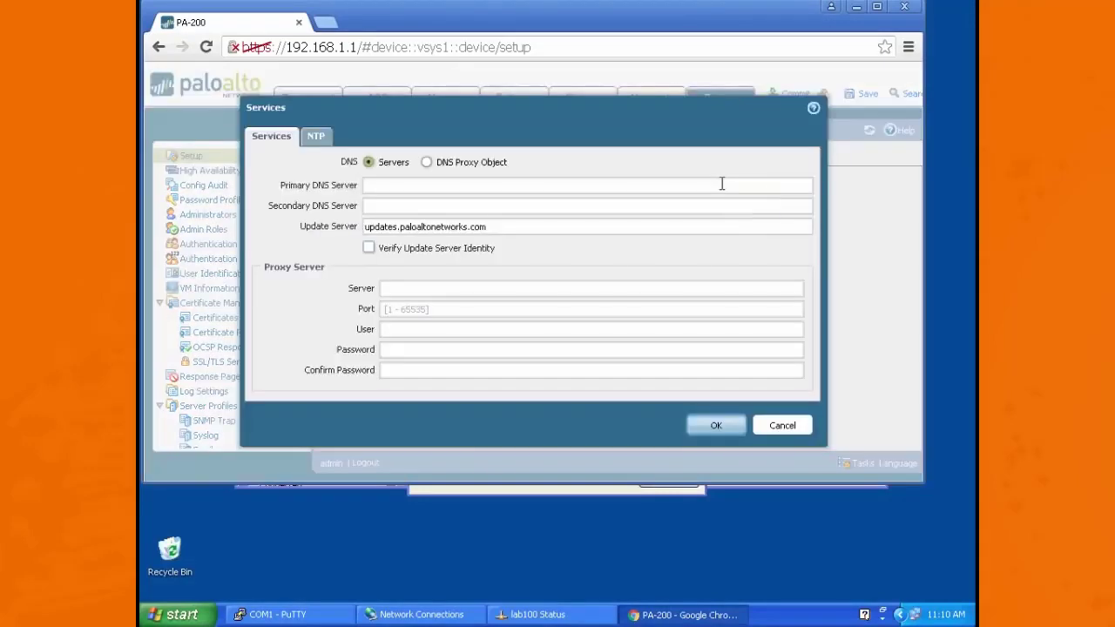
click(380, 186)
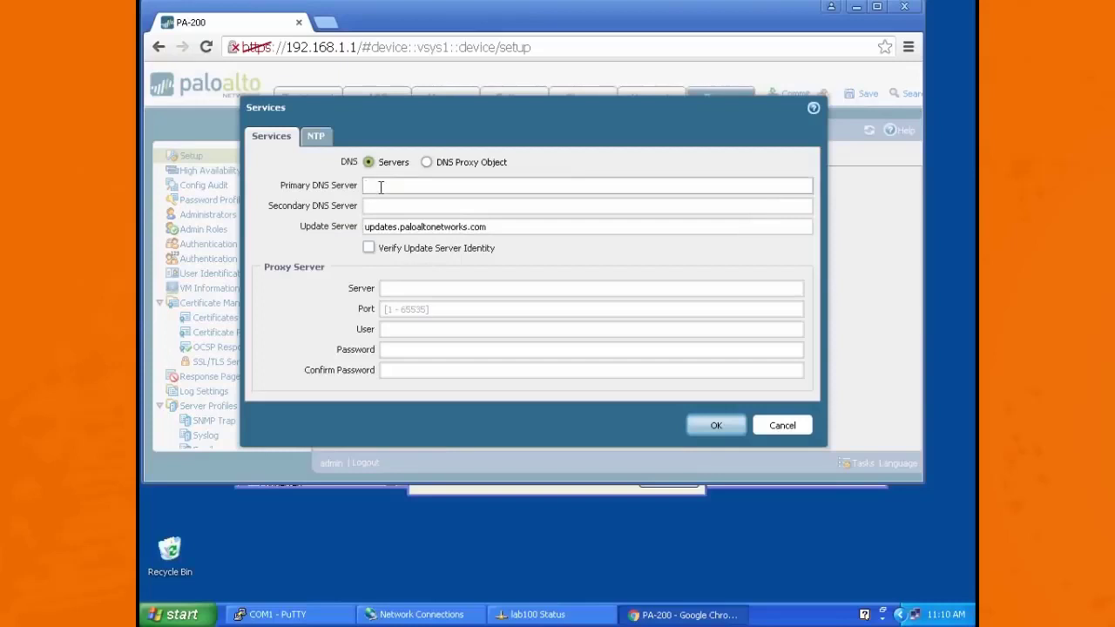
text(4.2.2.2)
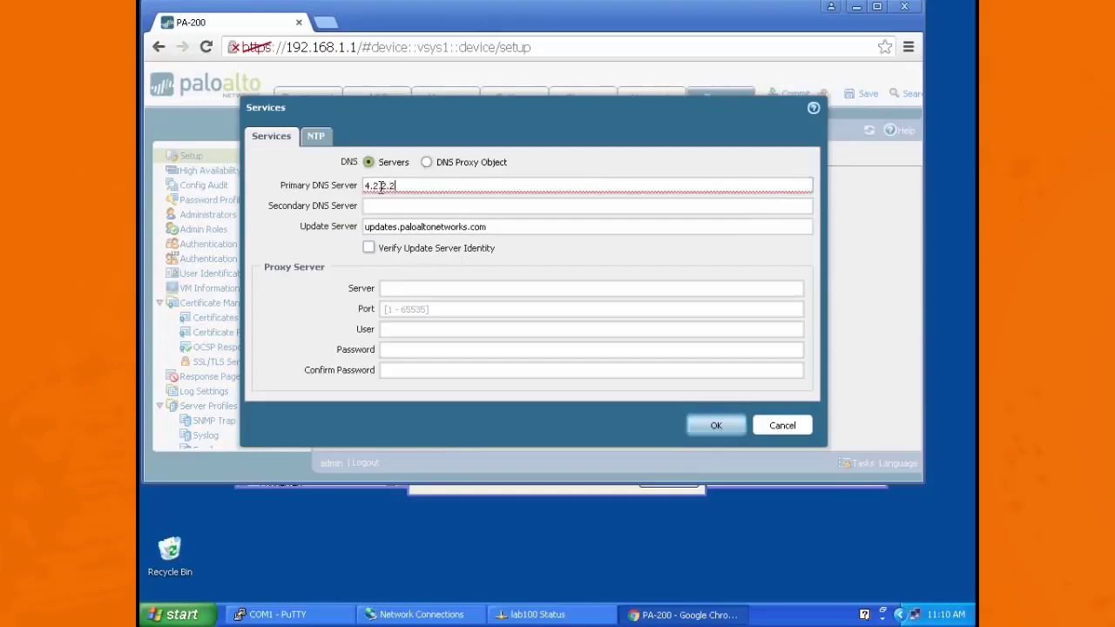
click(715, 427)
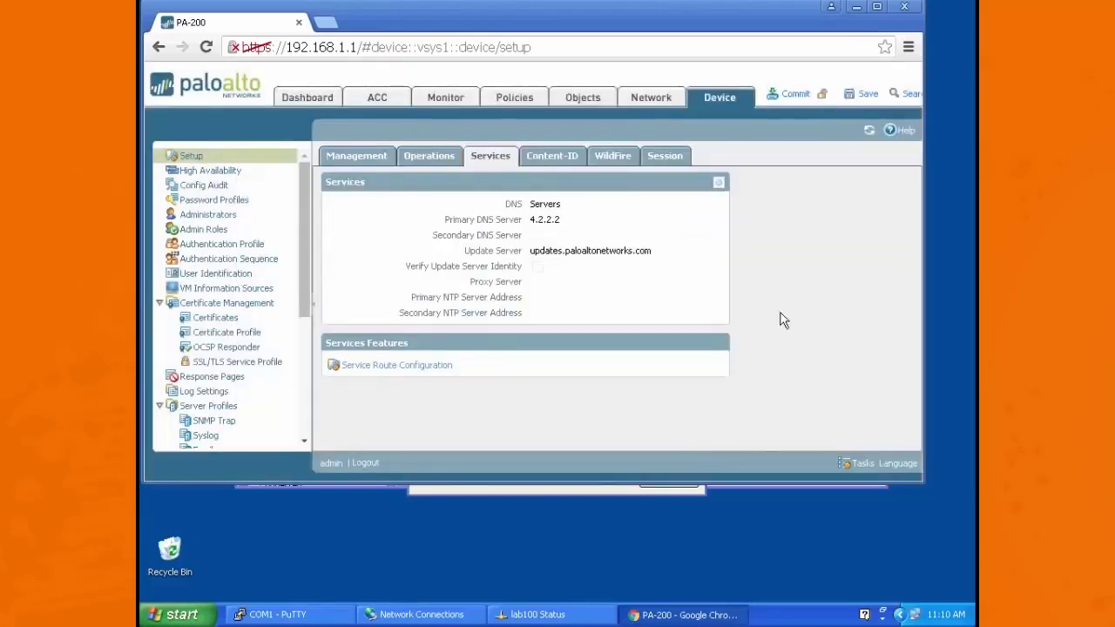
Step: Commit the pending management and DNS changes to the firewall's running configuration
click(794, 96)
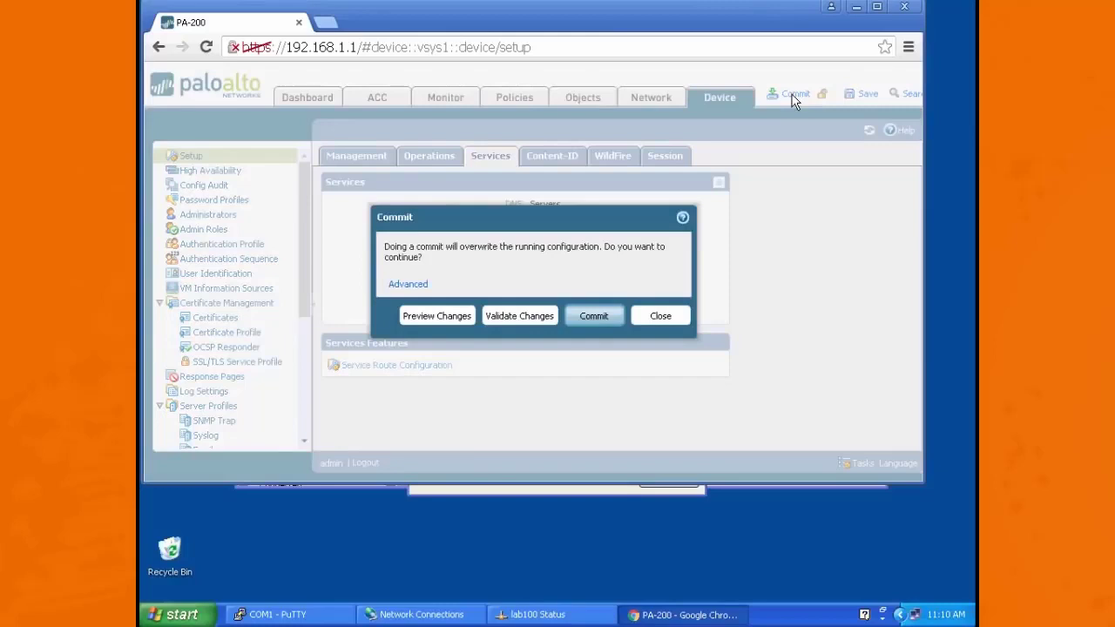
click(593, 317)
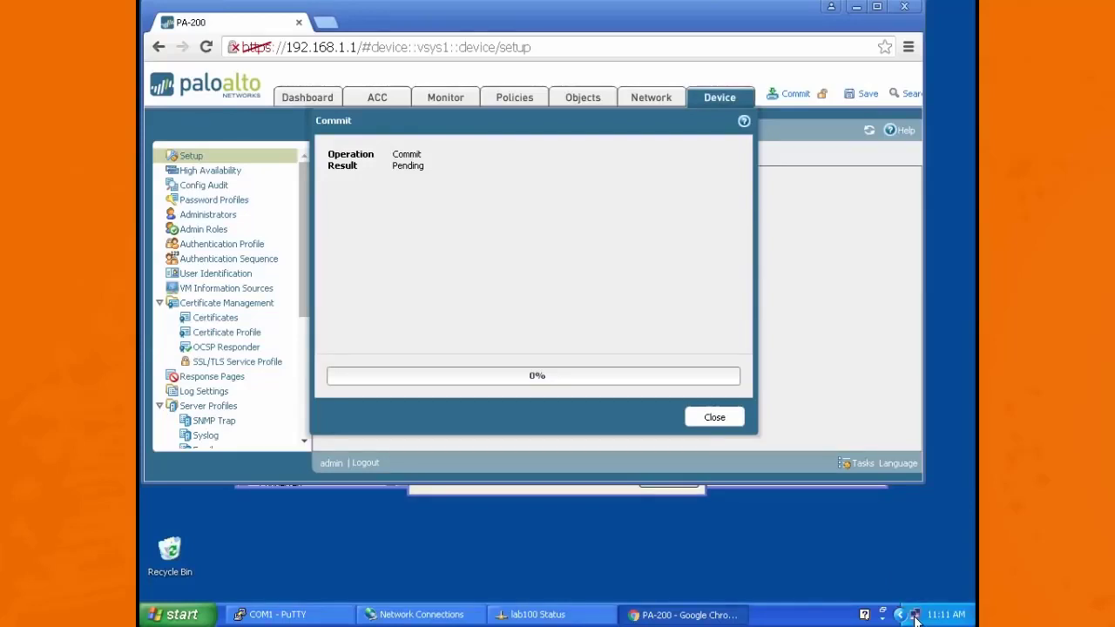
Step: In Windows Network Connections, set the lab100 adapter's static TCP/IP address to 10.0.0.4 and close its properties and status dialogs
right_click(915, 617)
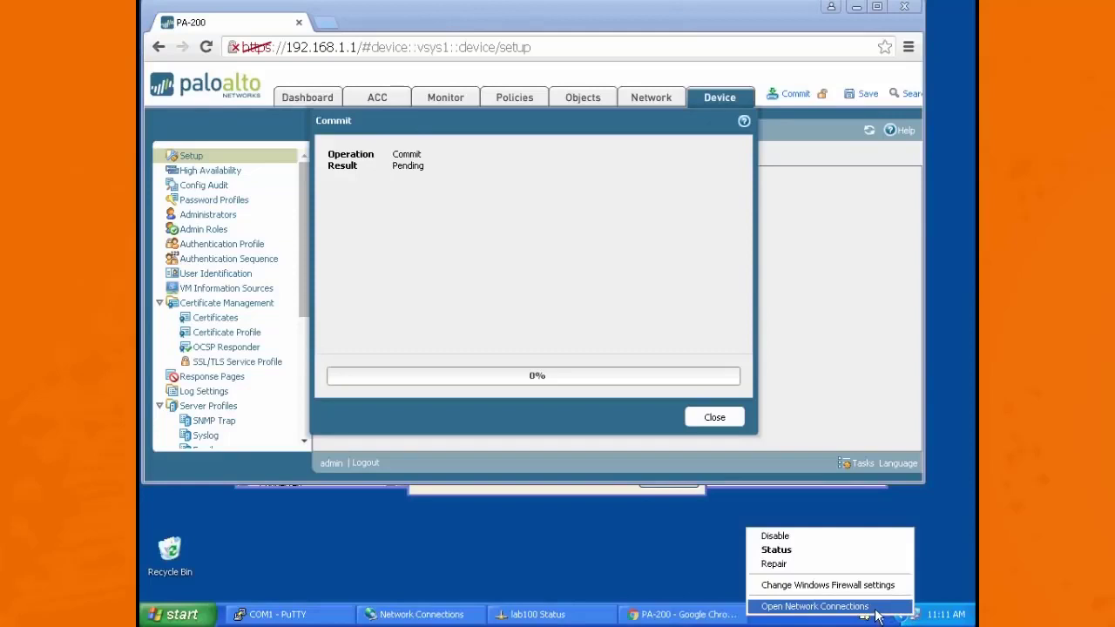
click(876, 609)
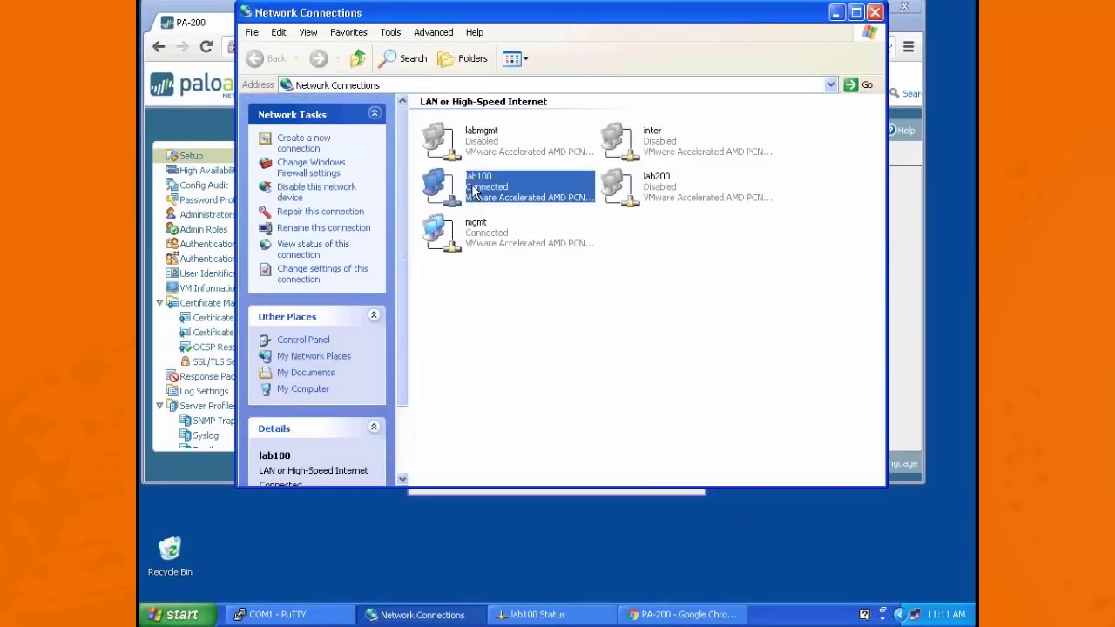
double_click(475, 191)
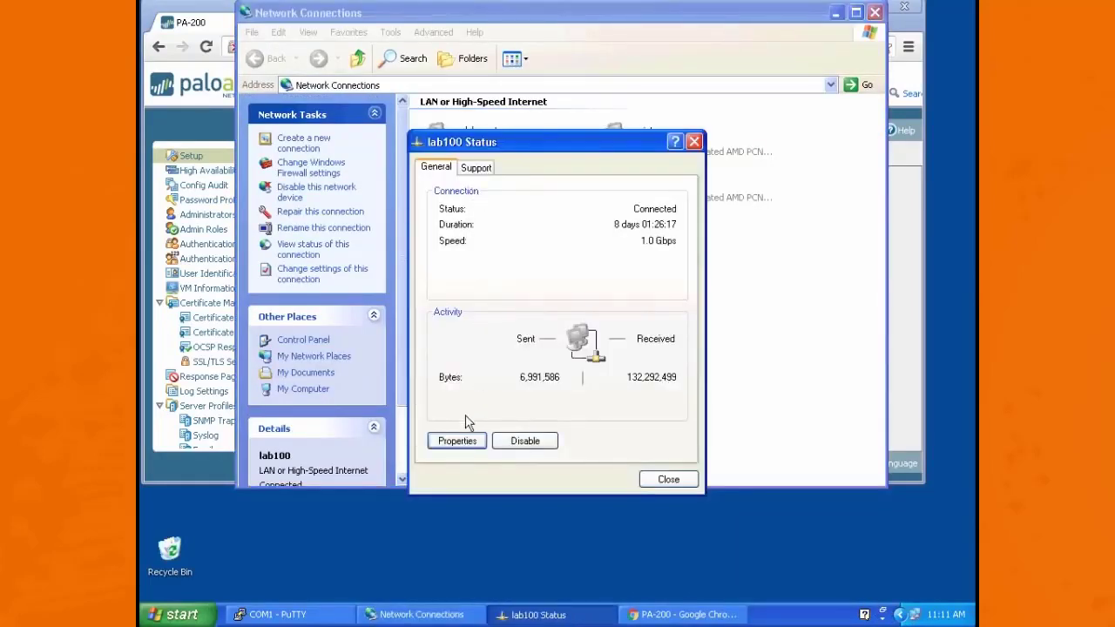
click(458, 443)
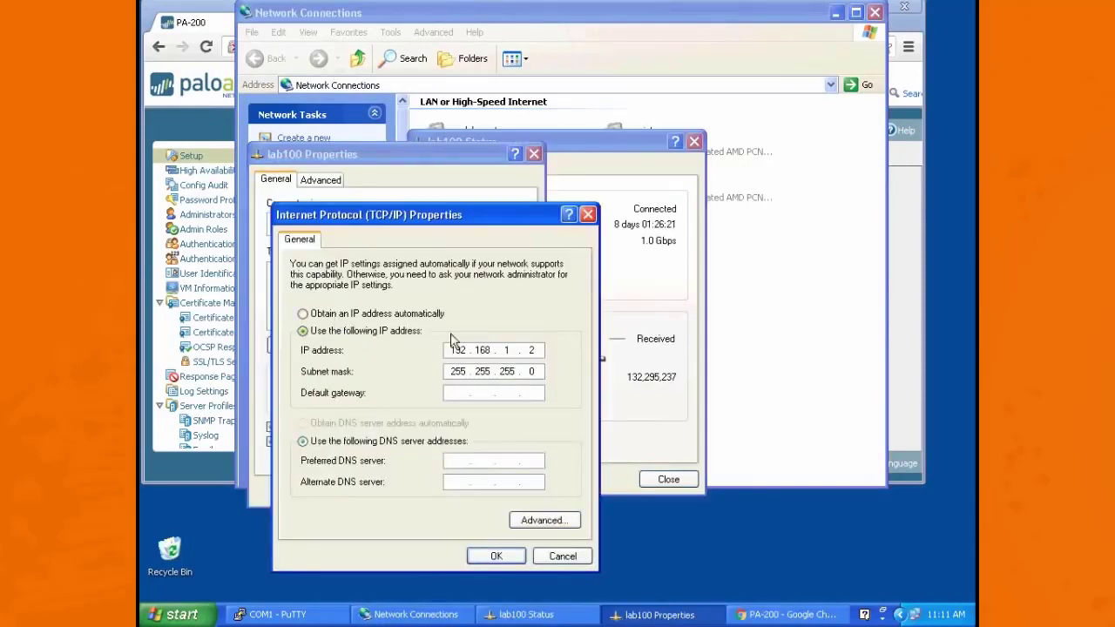
click(542, 350)
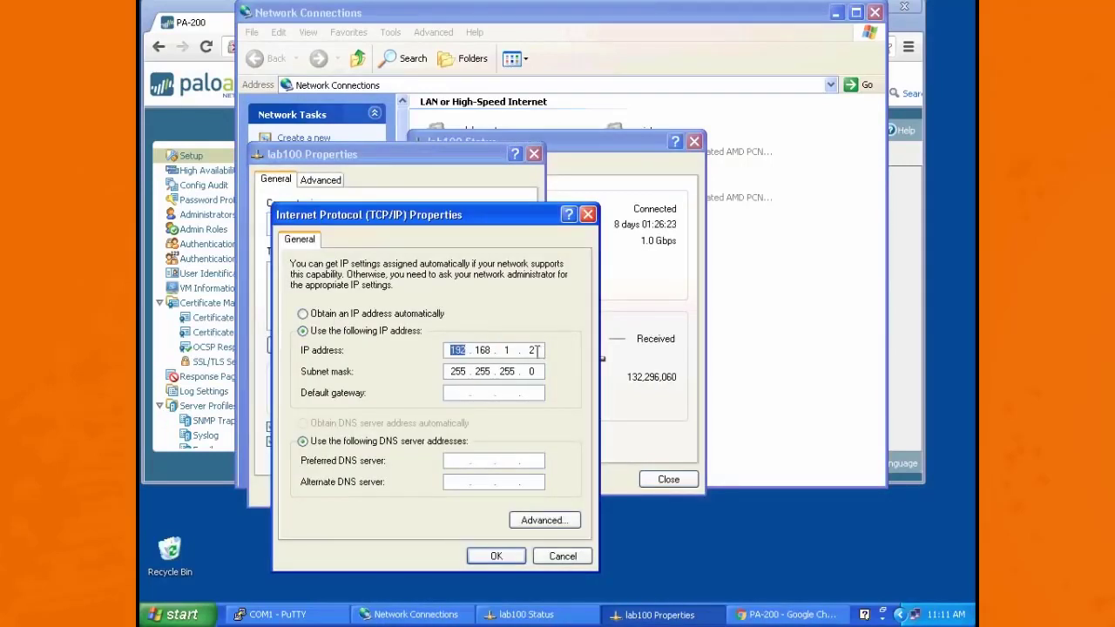
click(536, 350)
key(BackSpace)
key(BackSpace)
key(BackSpace)
key(BackSpace)
key(BackSpace)
key(BackSpace)
key(BackSpace)
text(10 . 0 . 0 . 4)
click(503, 558)
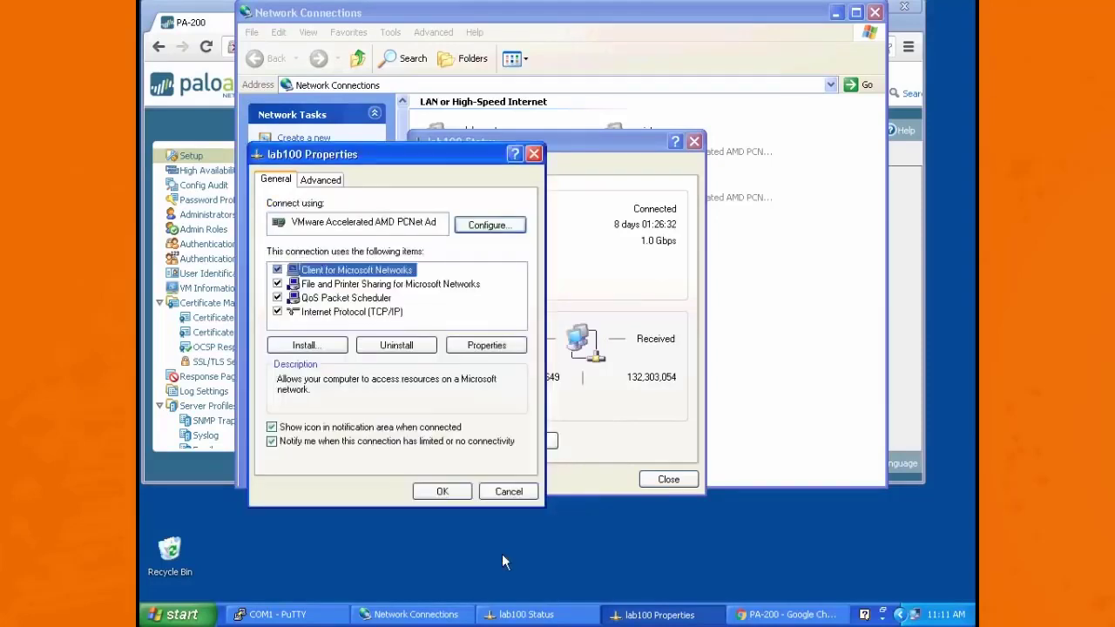
click(451, 493)
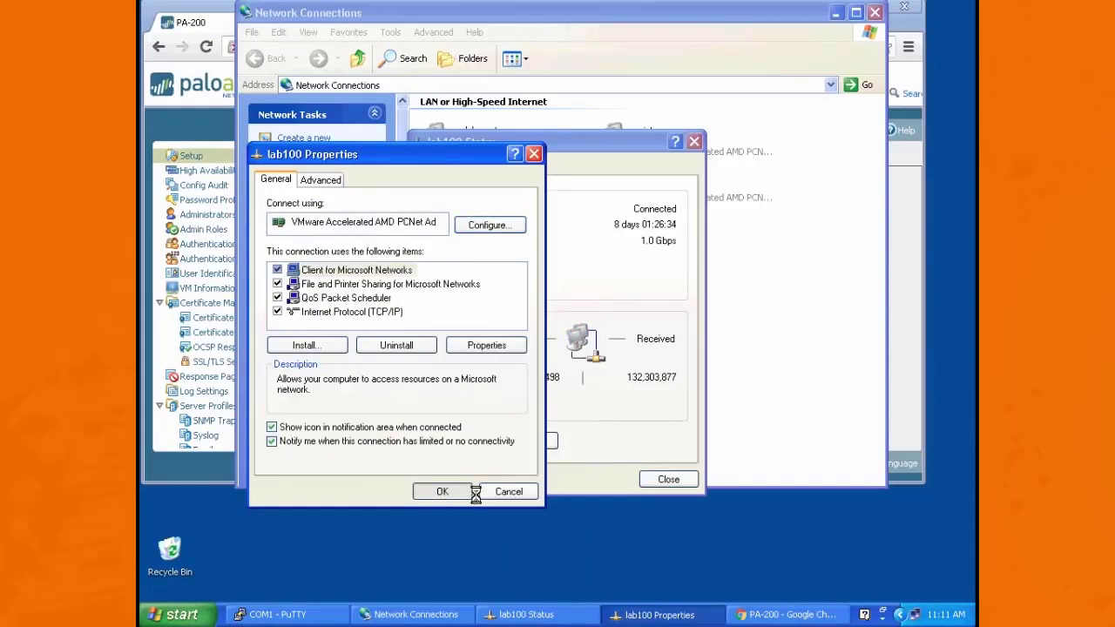
click(672, 481)
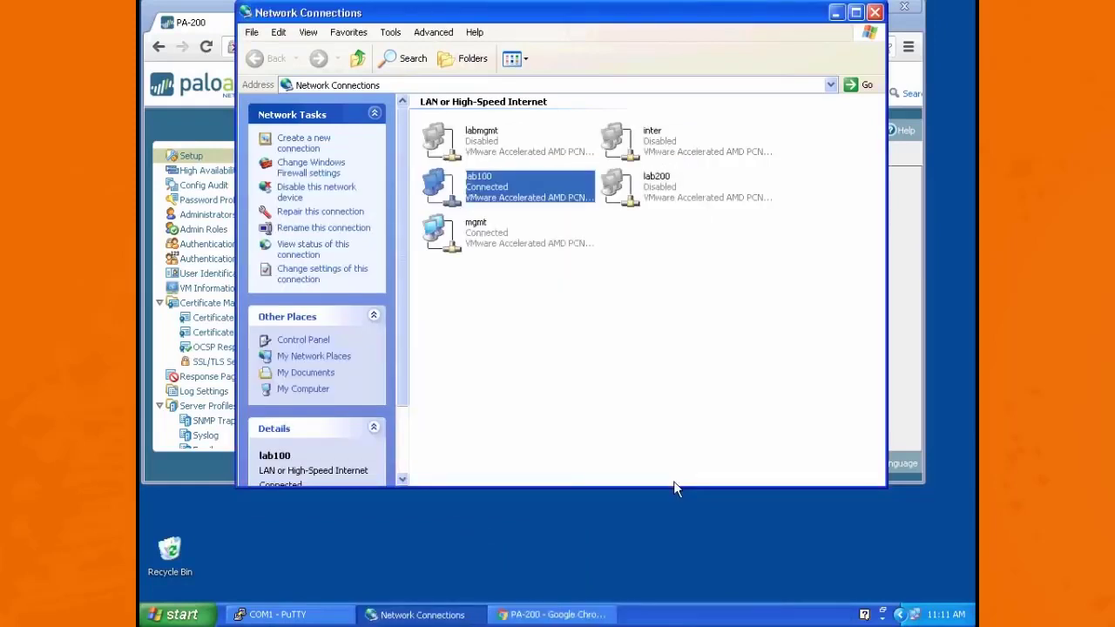
Step: Switch to the PuTTY console session, clear the unfinished set command and leave configuration mode with exit
click(518, 614)
click(274, 615)
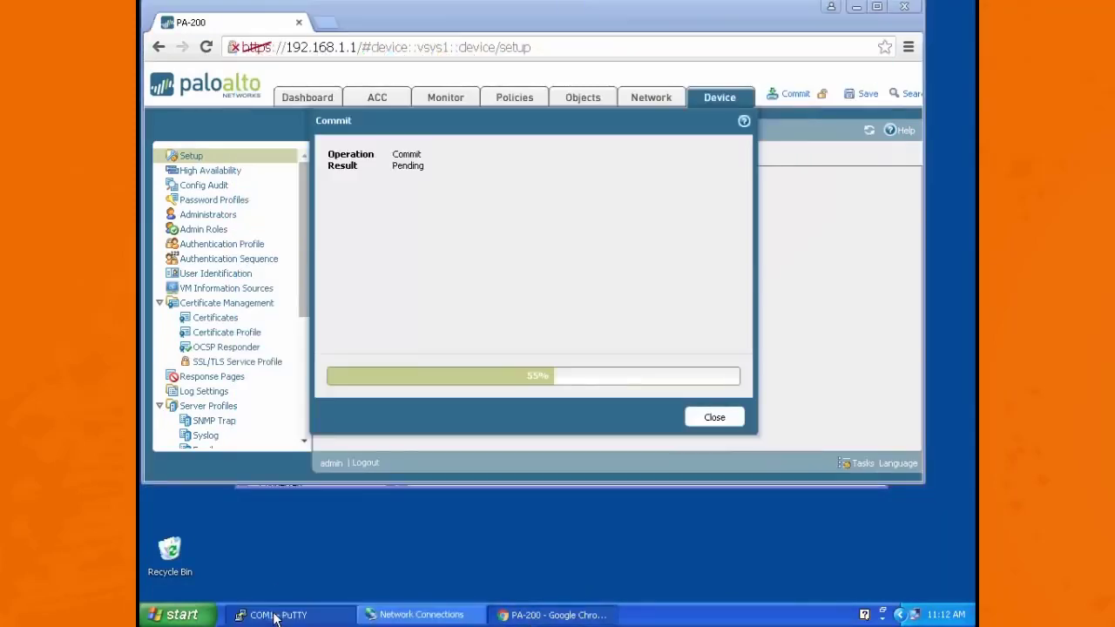
key(BackSpace)
key(BackSpace)
key(BackSpace)
key(BackSpace)
key(BackSpace)
key(BackSpace)
key(BackSpace)
key(BackSpace)
key(BackSpace)
key(BackSpace)
key(BackSpace)
key(BackSpace)
key(BackSpace)
key(BackSpace)
key(BackSpace)
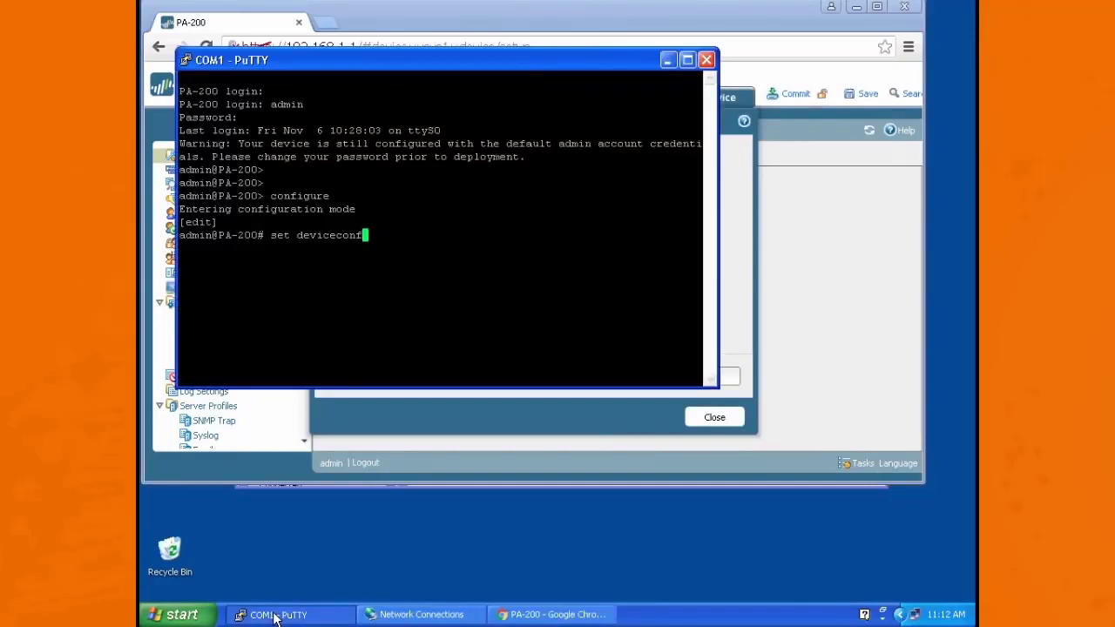
key(BackSpace)
key(BackSpace)
key(Return)
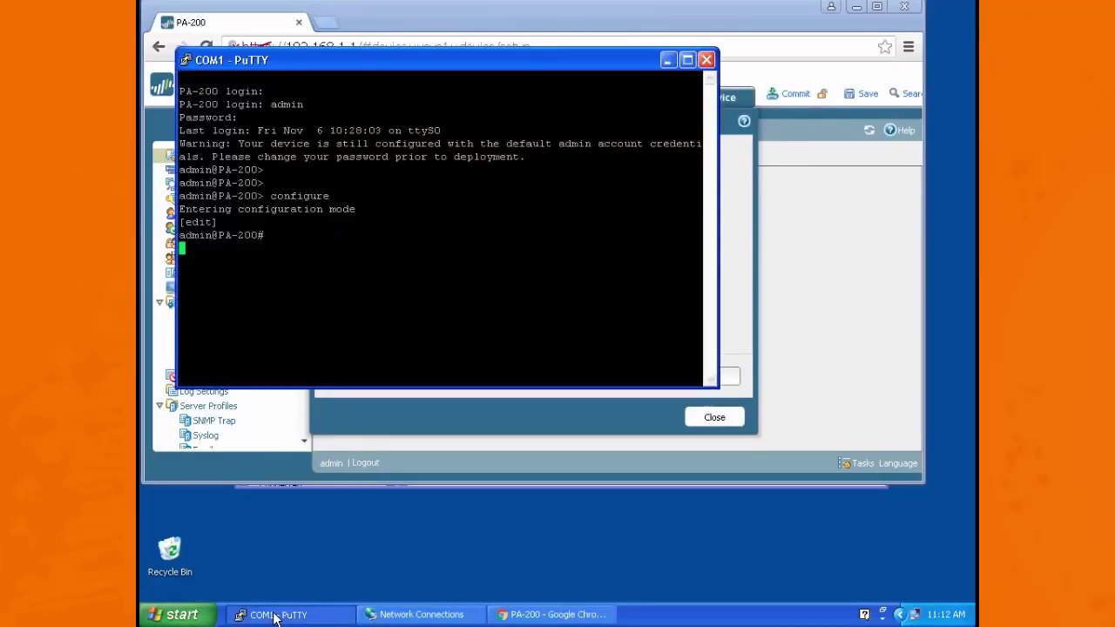
text(exit)
key(Return)
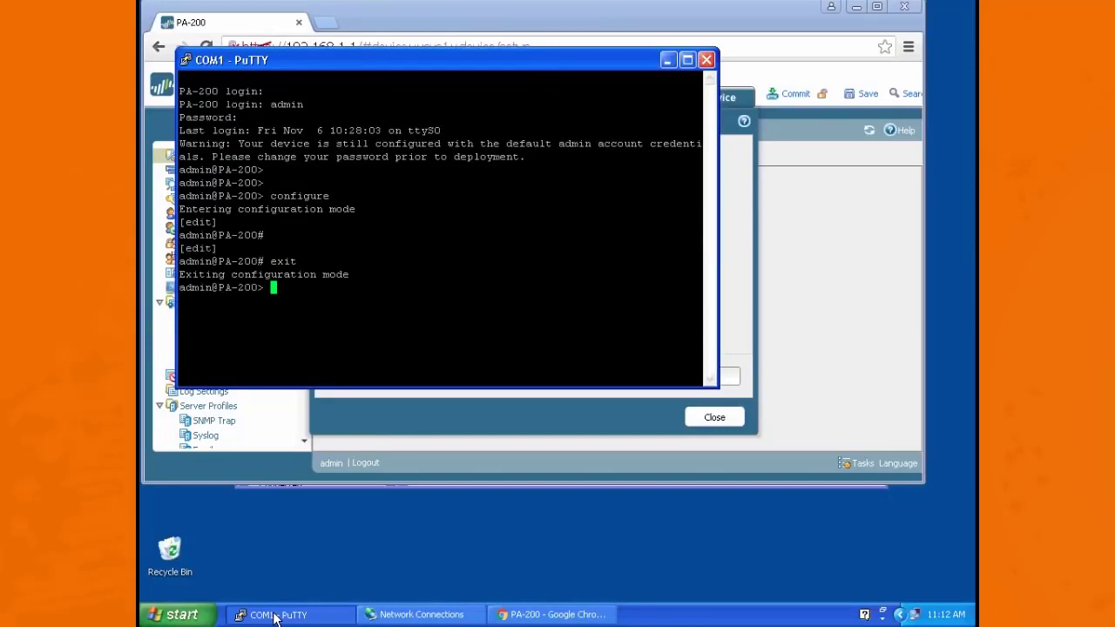
Step: Check the commit job's progress in the console with "show jobs all", repeating the command until the commit finishes
text(show jobs all)
key(Return)
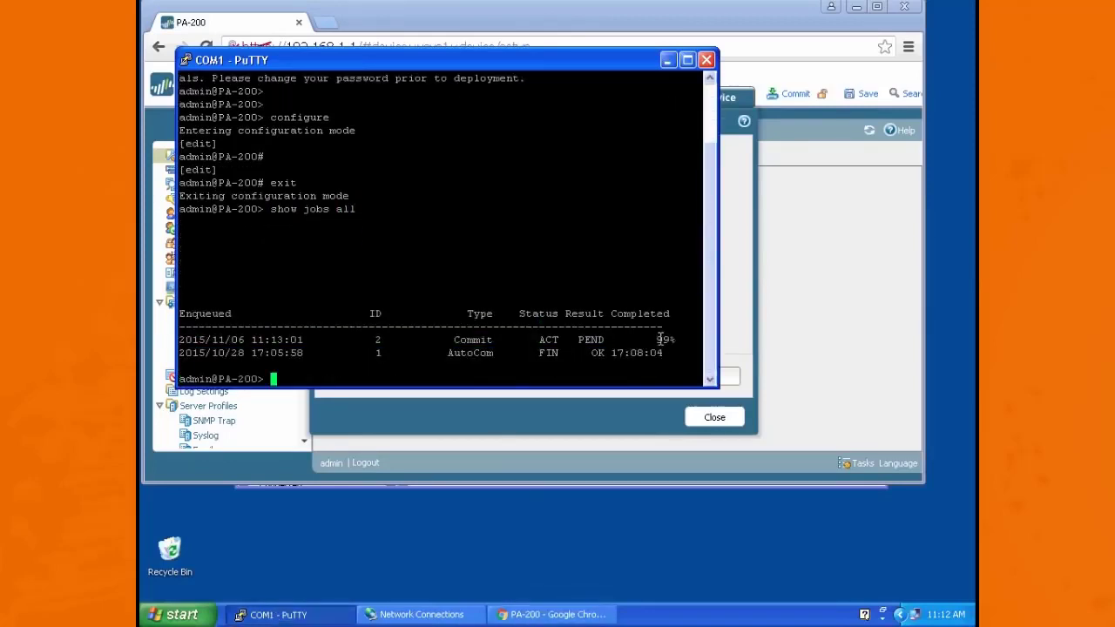
drag(659, 339, 698, 339)
key(Up)
key(Return)
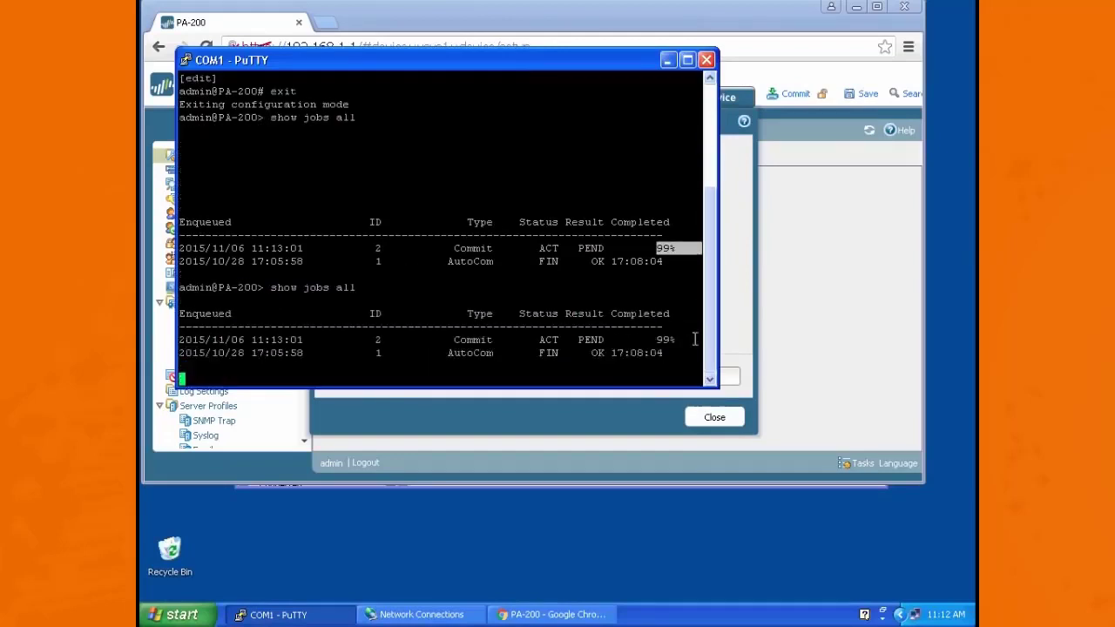
key(Up)
key(Return)
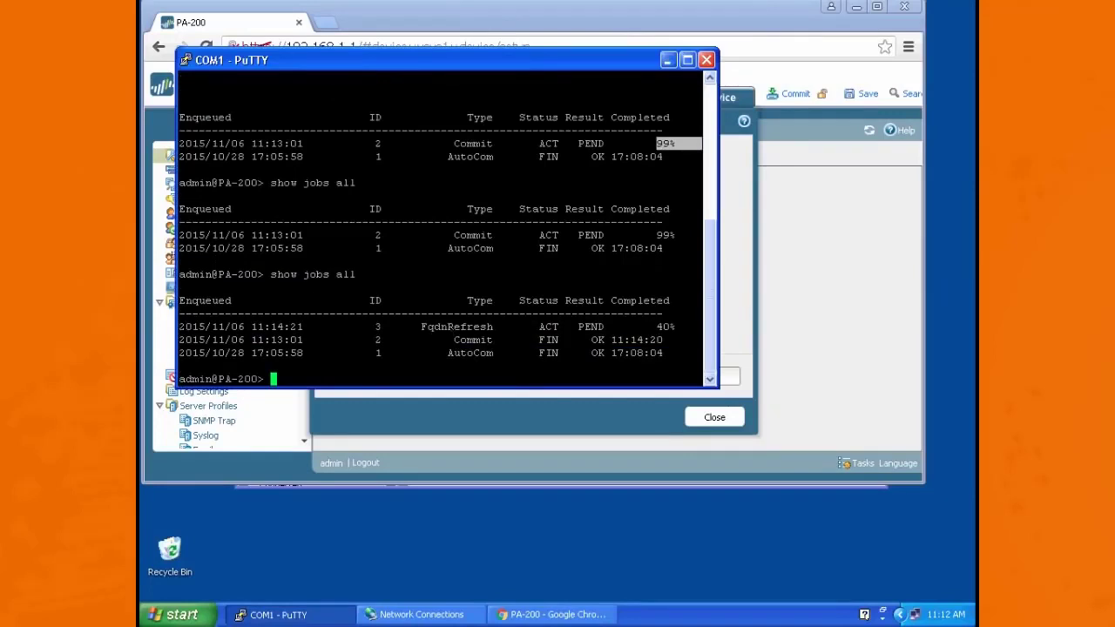
click(767, 25)
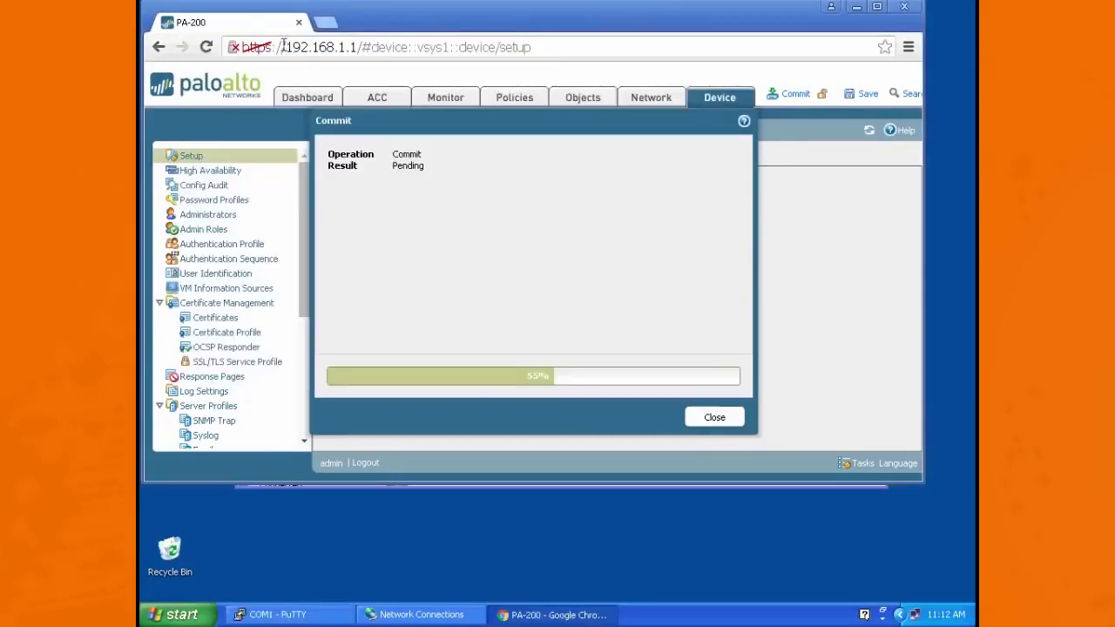
drag(293, 47, 553, 67)
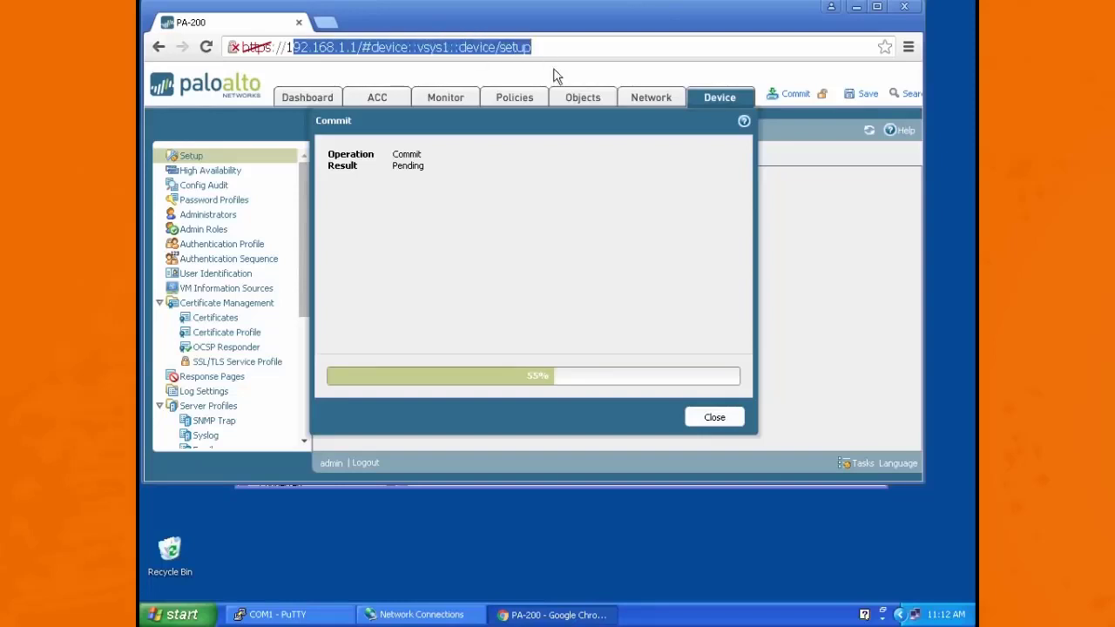
text(0)
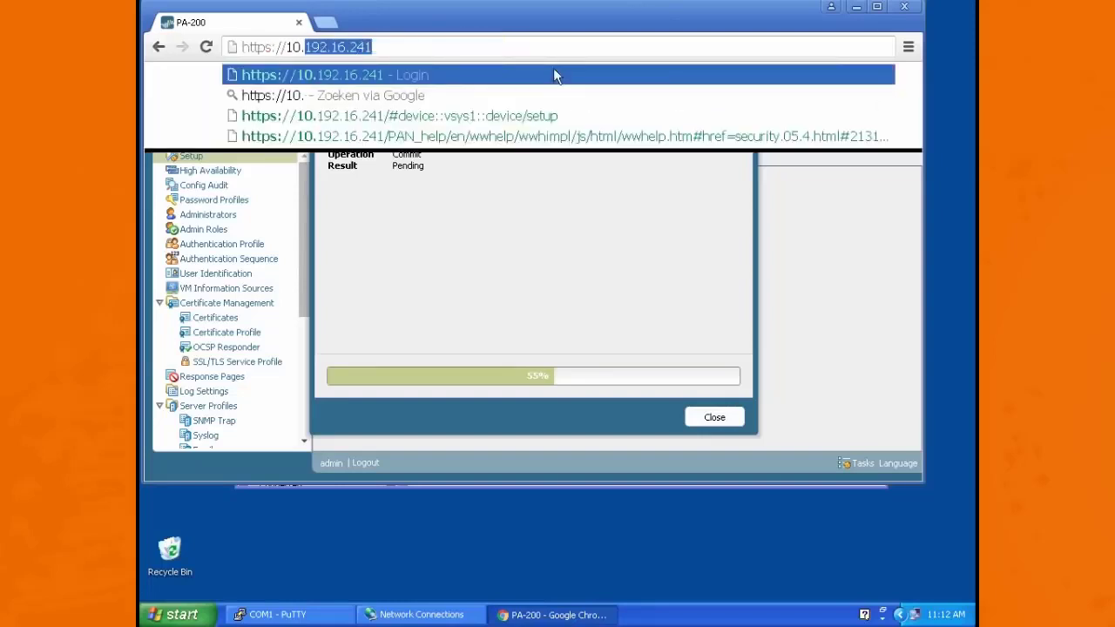
text(.0.0.5)
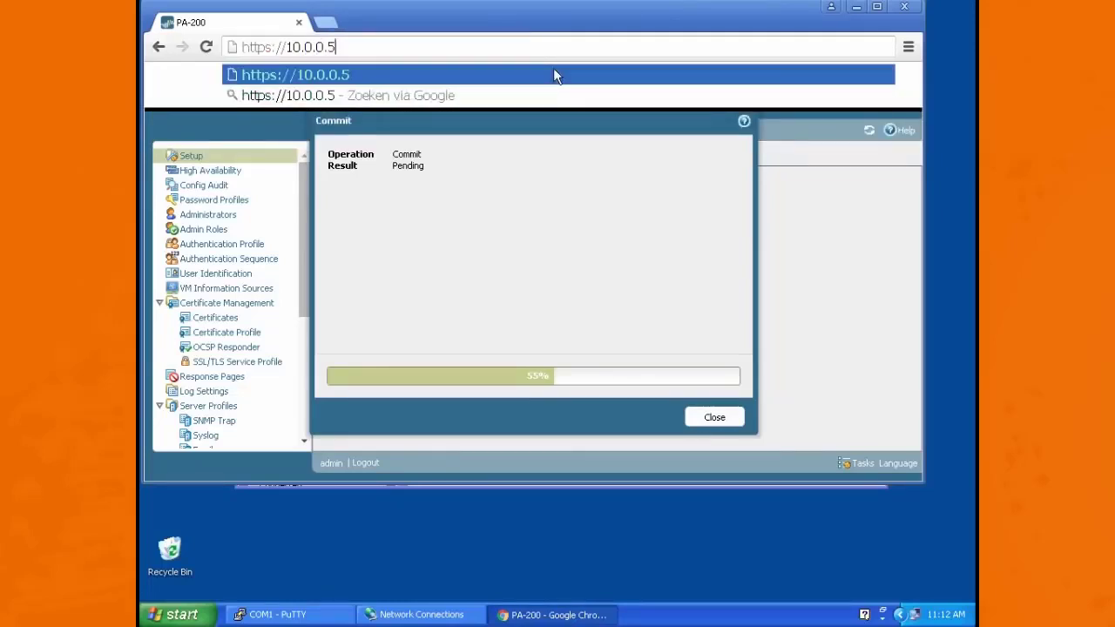
key(Return)
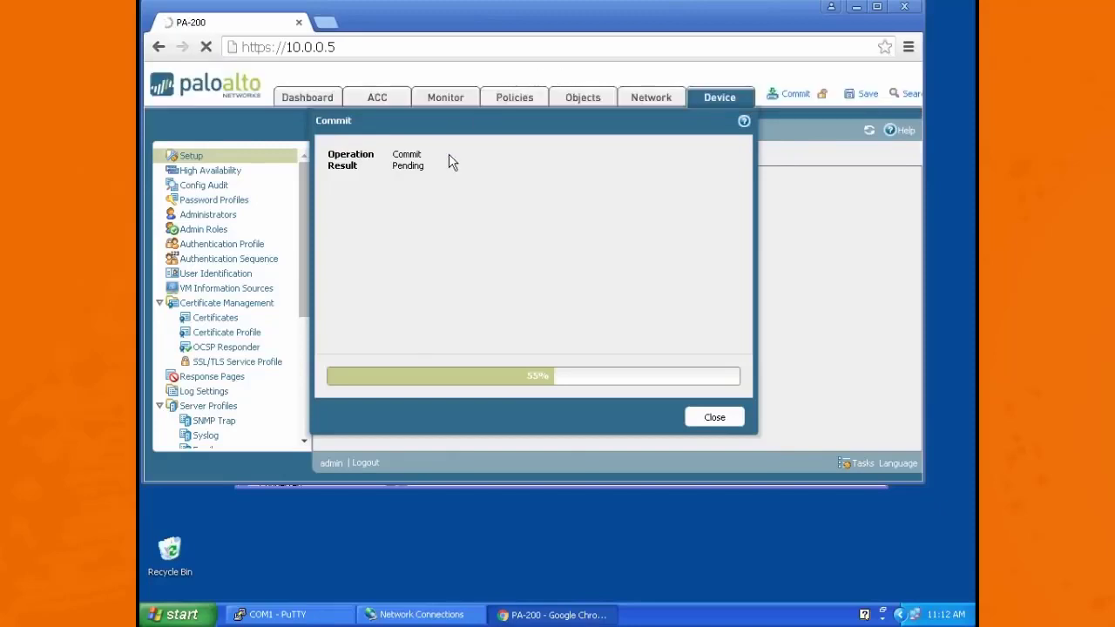
click(319, 422)
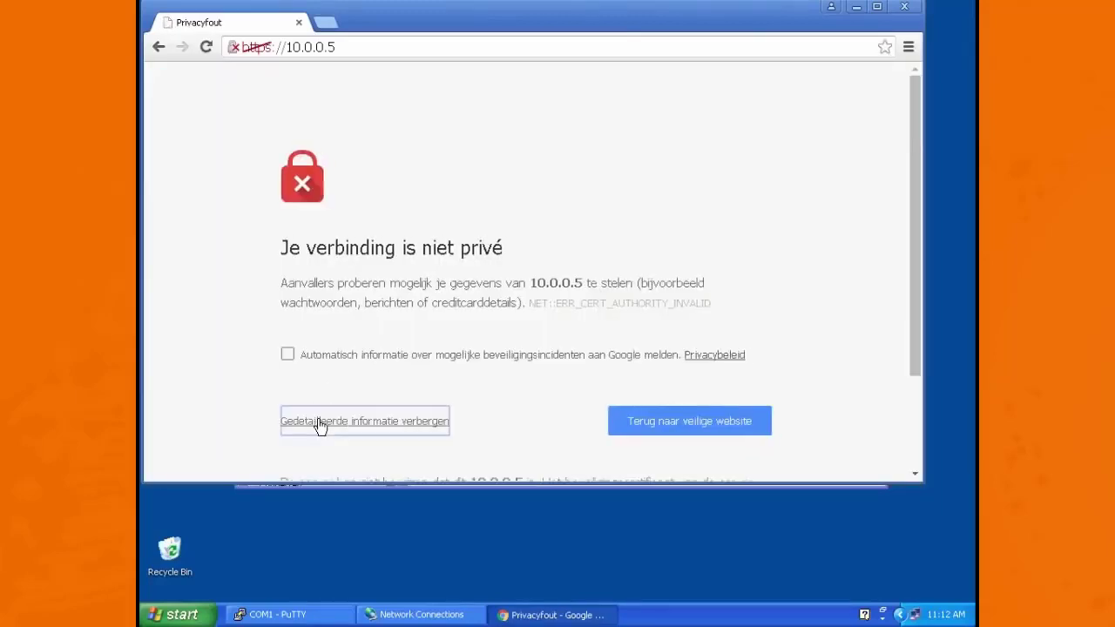
scroll(319, 425, down, 3)
click(341, 433)
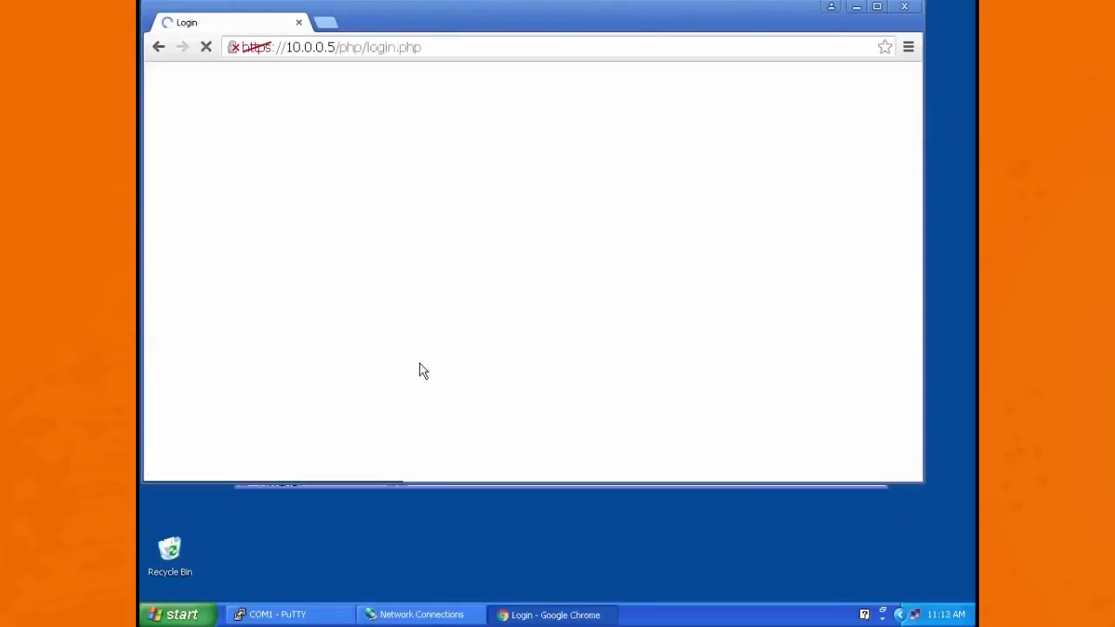
Step: Log in to the firewall with the admin account and its password, and dismiss the default-credentials warning
text(admin)
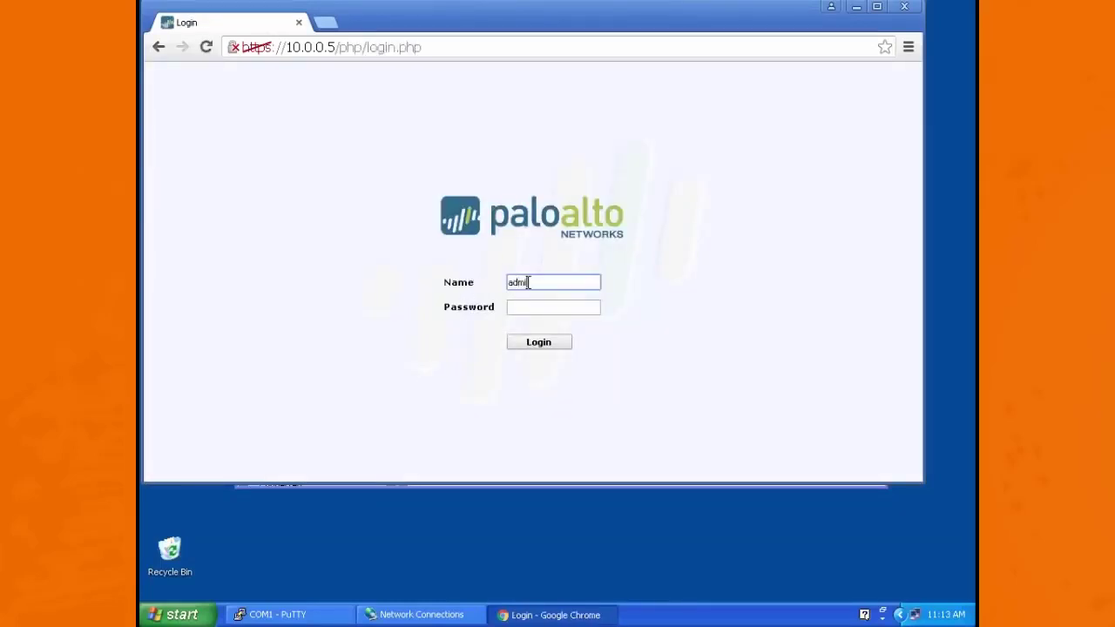
key(Tab)
text(admin)
key(Return)
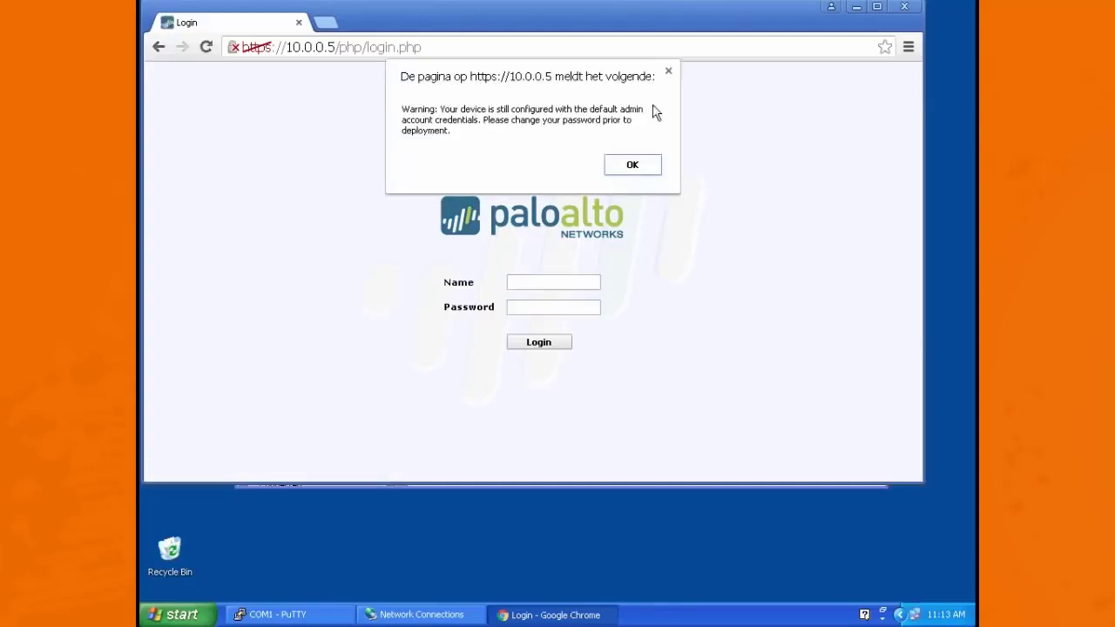
click(633, 165)
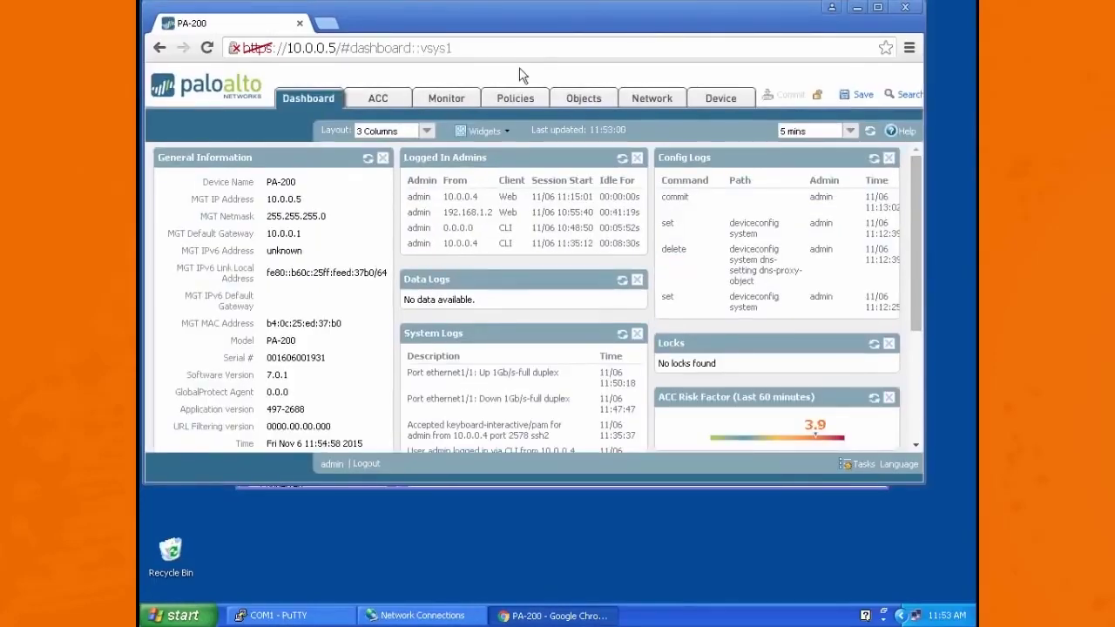
Step: Retrieve the firewall's license keys from the license server in the device's license management
click(722, 100)
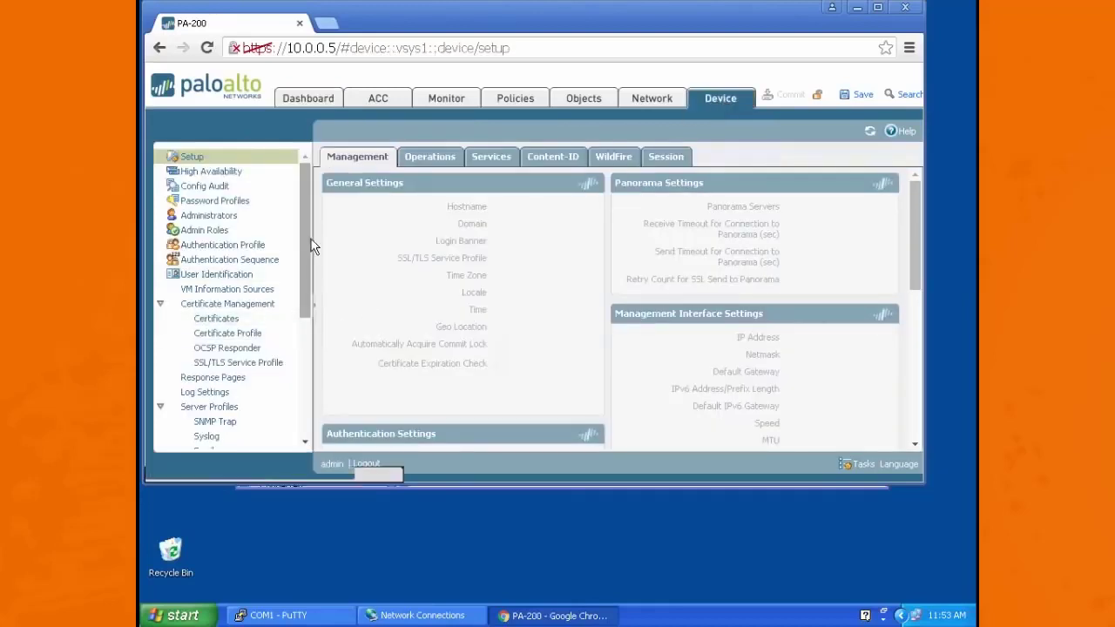
drag(309, 242, 316, 372)
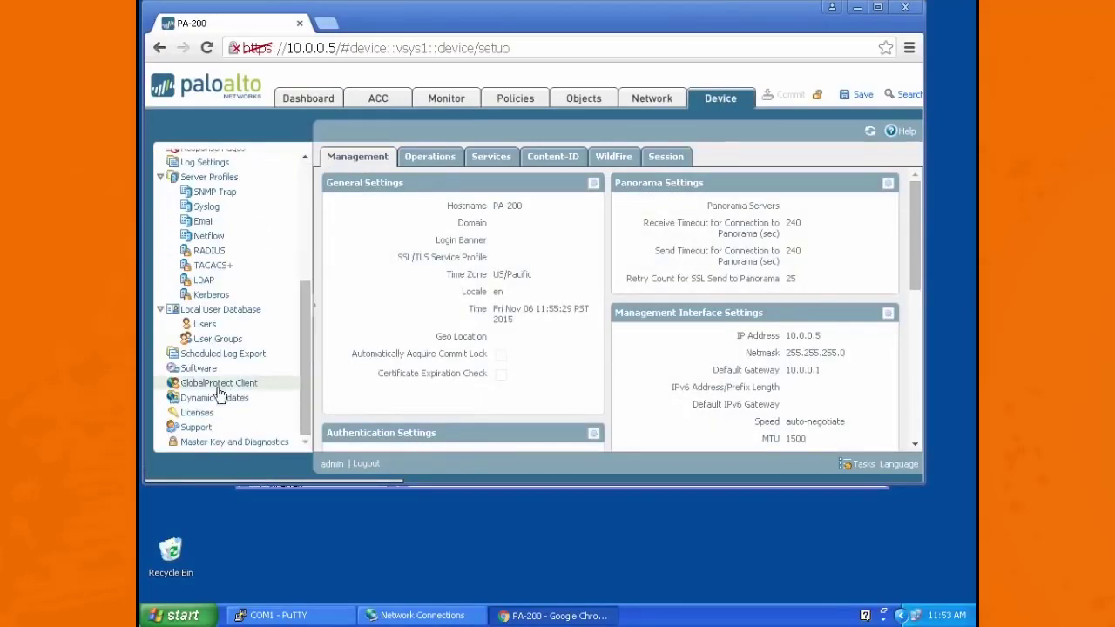
click(194, 417)
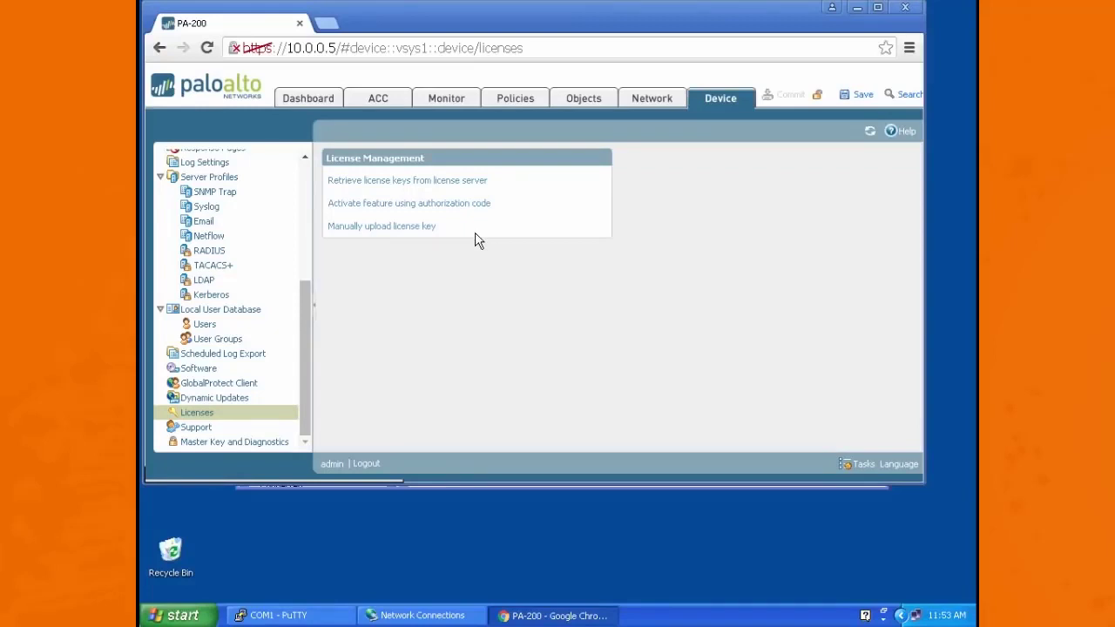
click(386, 183)
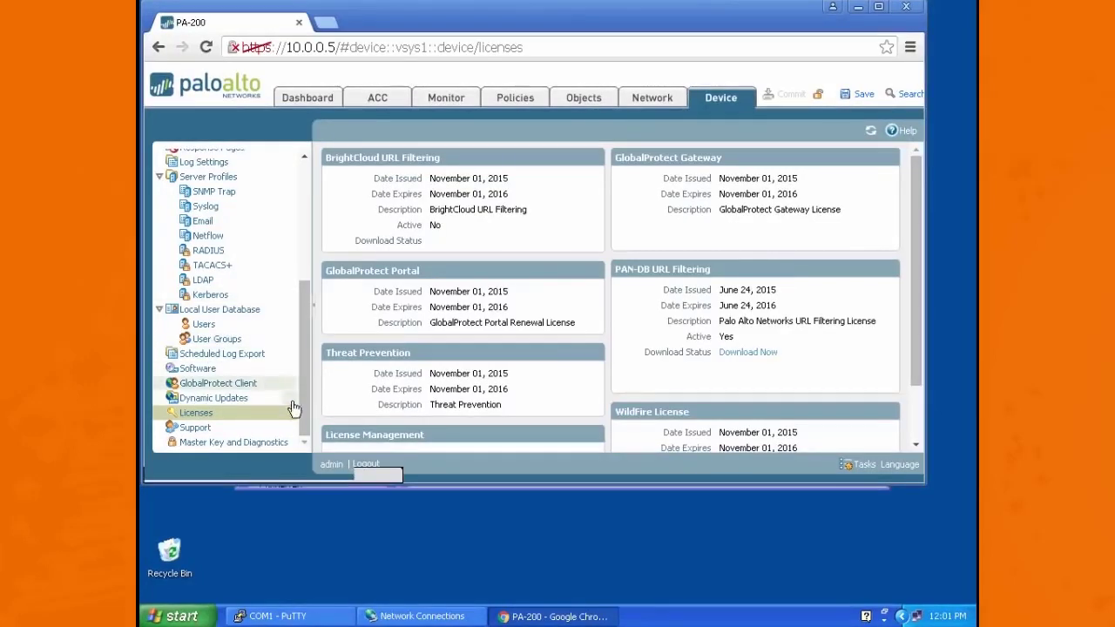
Step: Check for new dynamic updates and download the Applications and Threats content version 538-2984
click(218, 398)
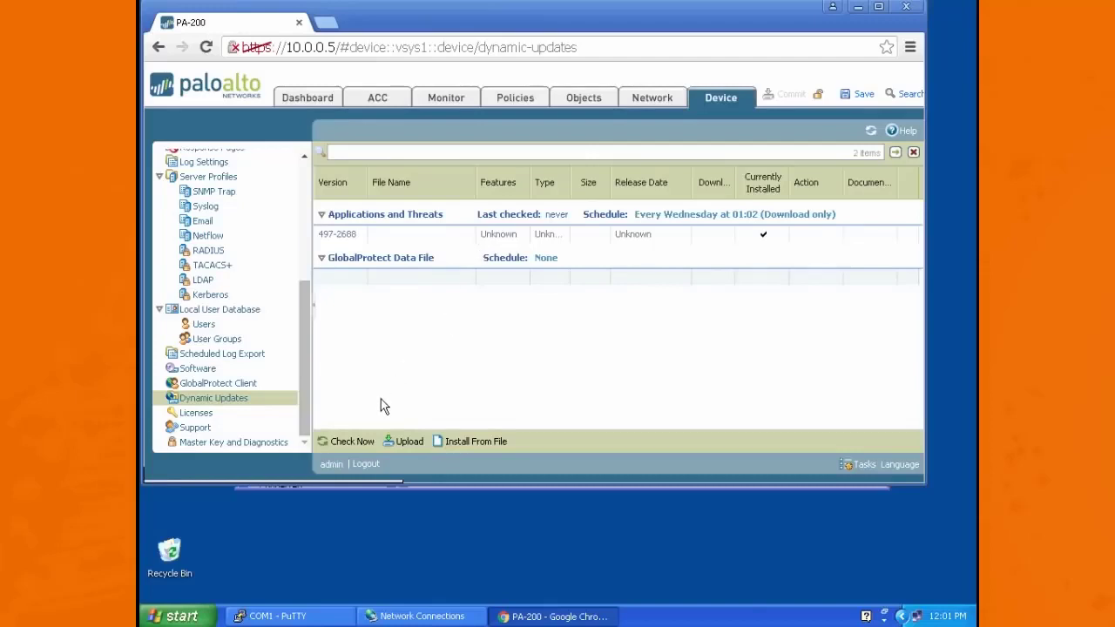
click(350, 446)
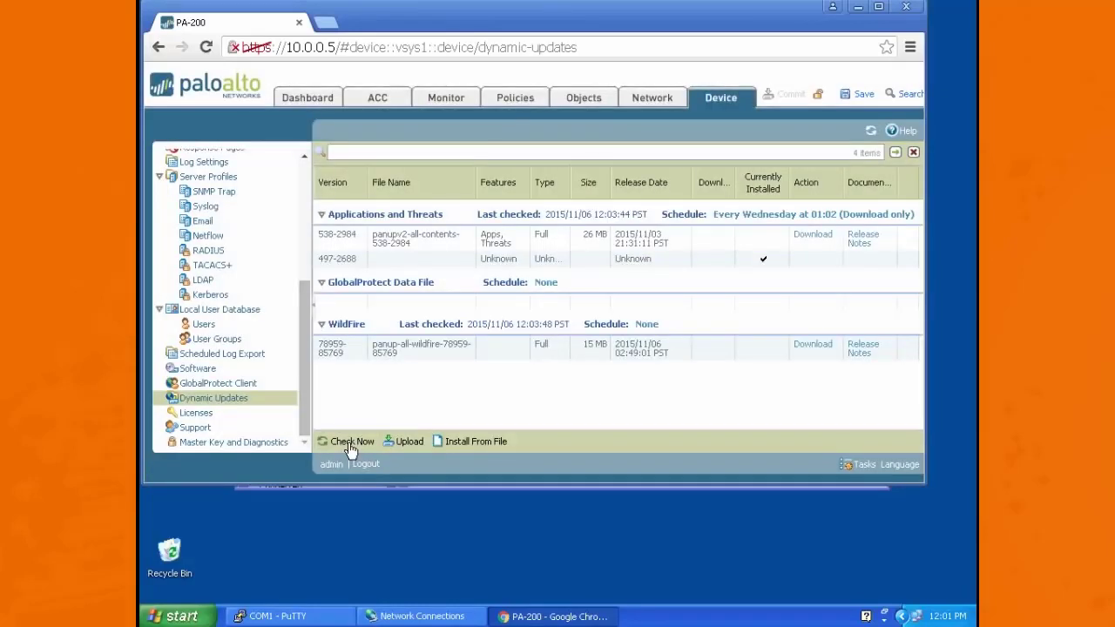
click(810, 238)
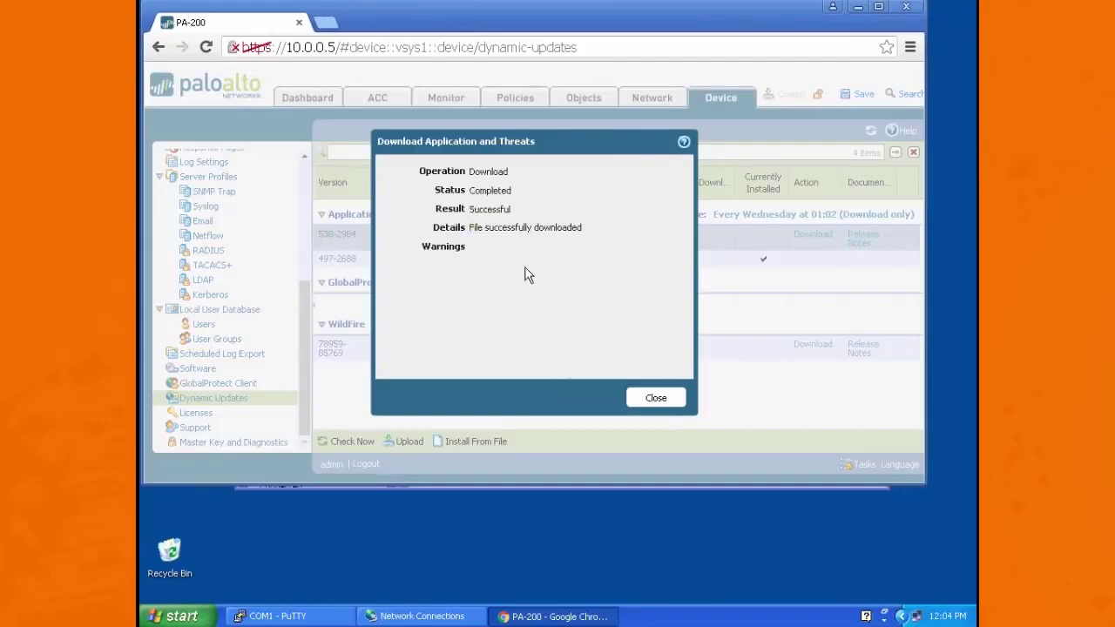
click(654, 400)
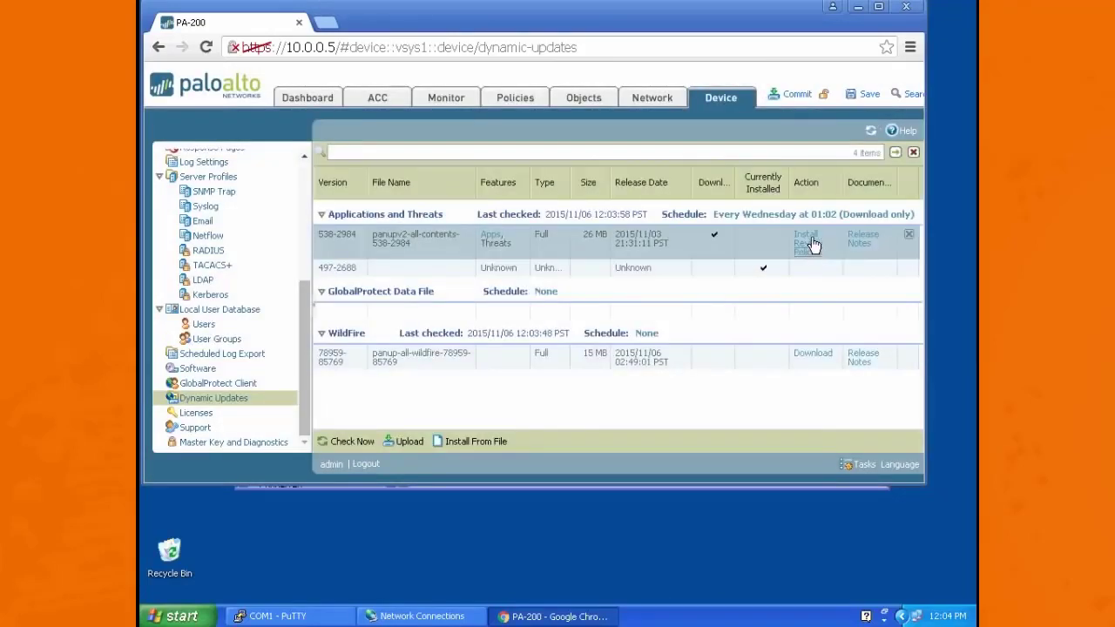
Step: Install the downloaded Applications and Threats content version 538-2984 without disabling new apps, and dismiss the finished installation report
click(806, 234)
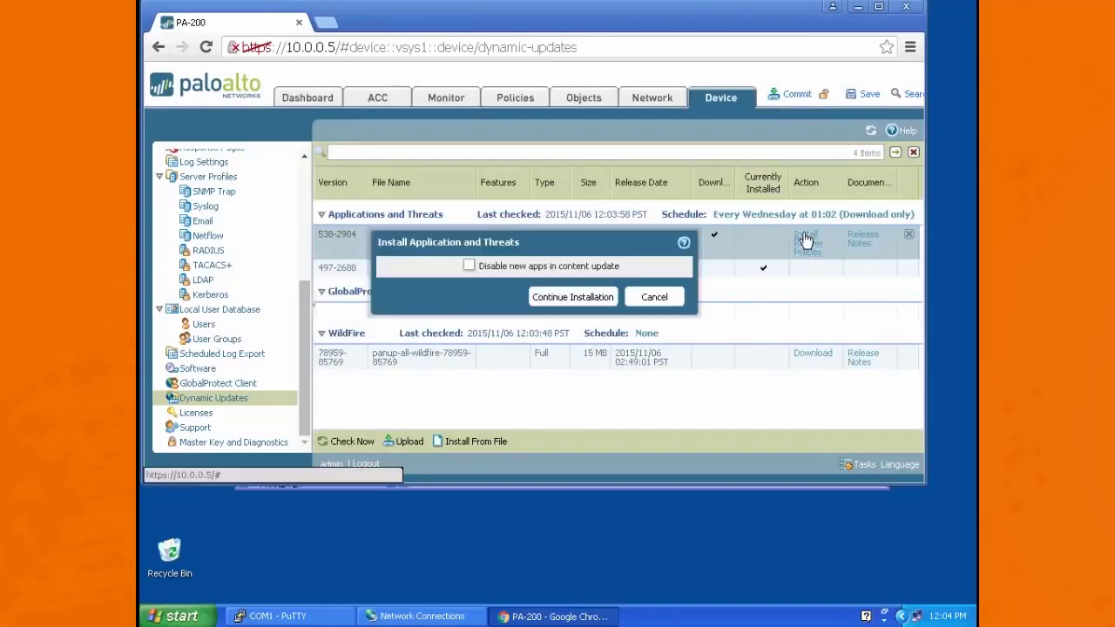
click(589, 298)
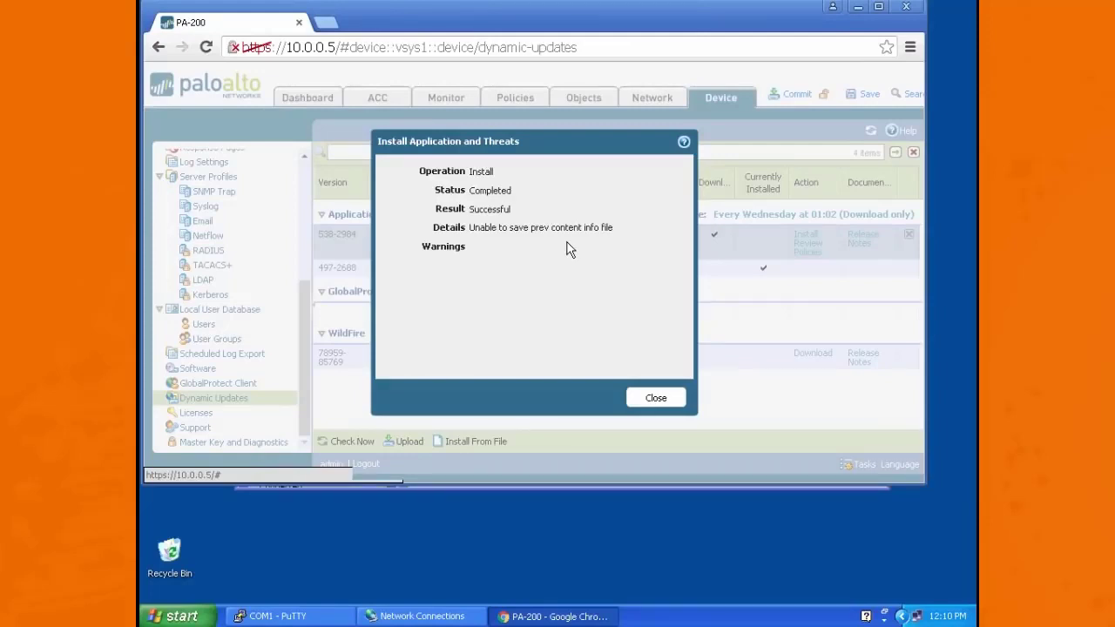
click(658, 401)
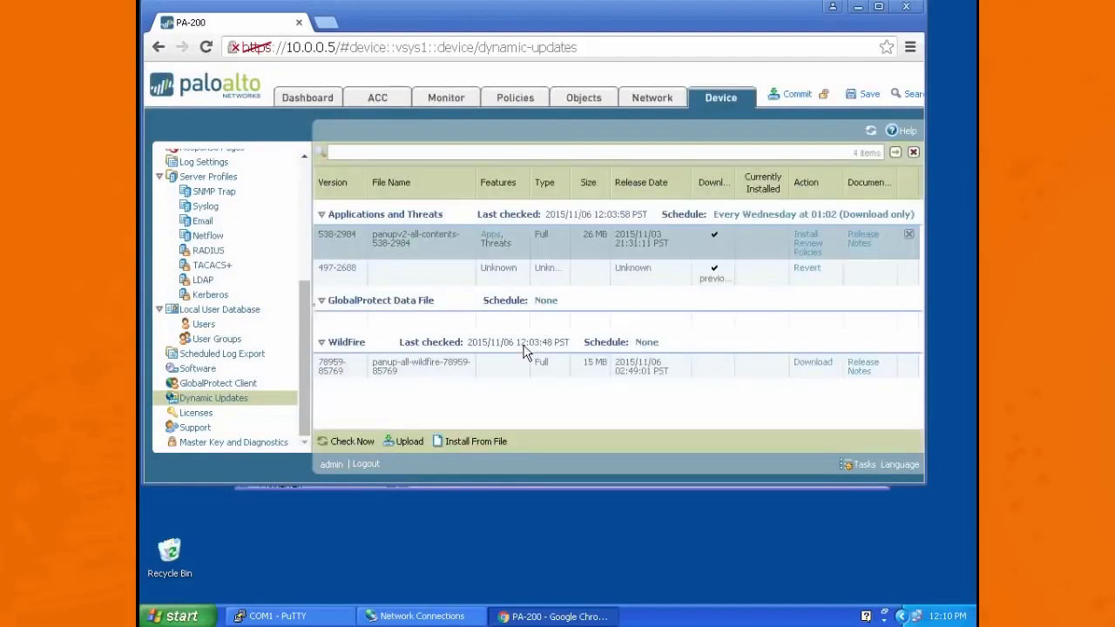
Step: Check for new dynamic updates again, and download and install Antivirus version 1685-2162
click(352, 438)
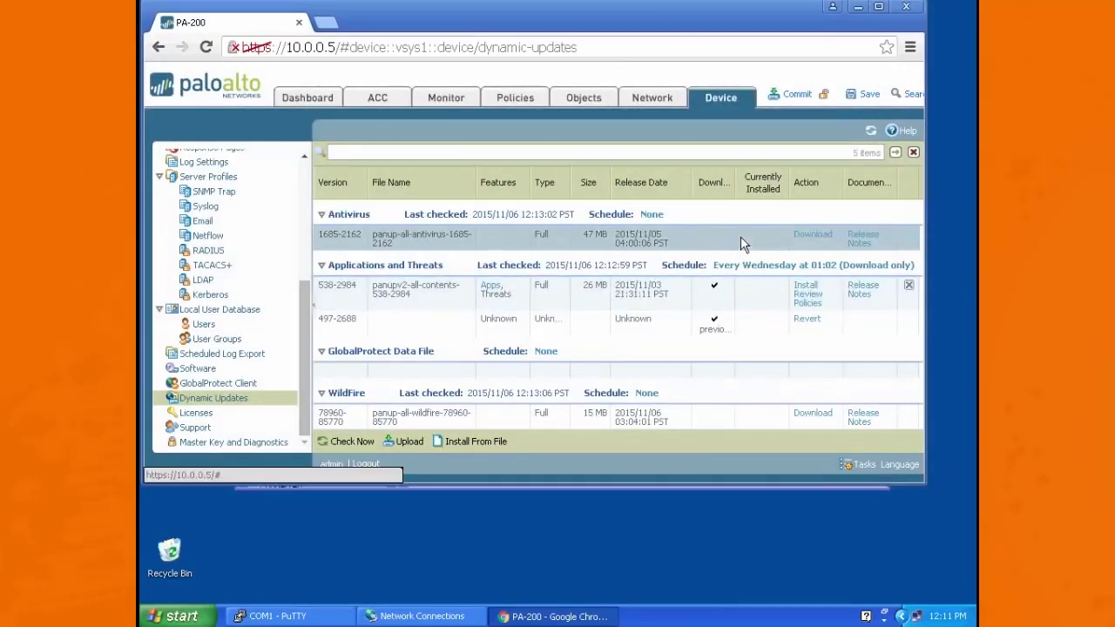
click(813, 236)
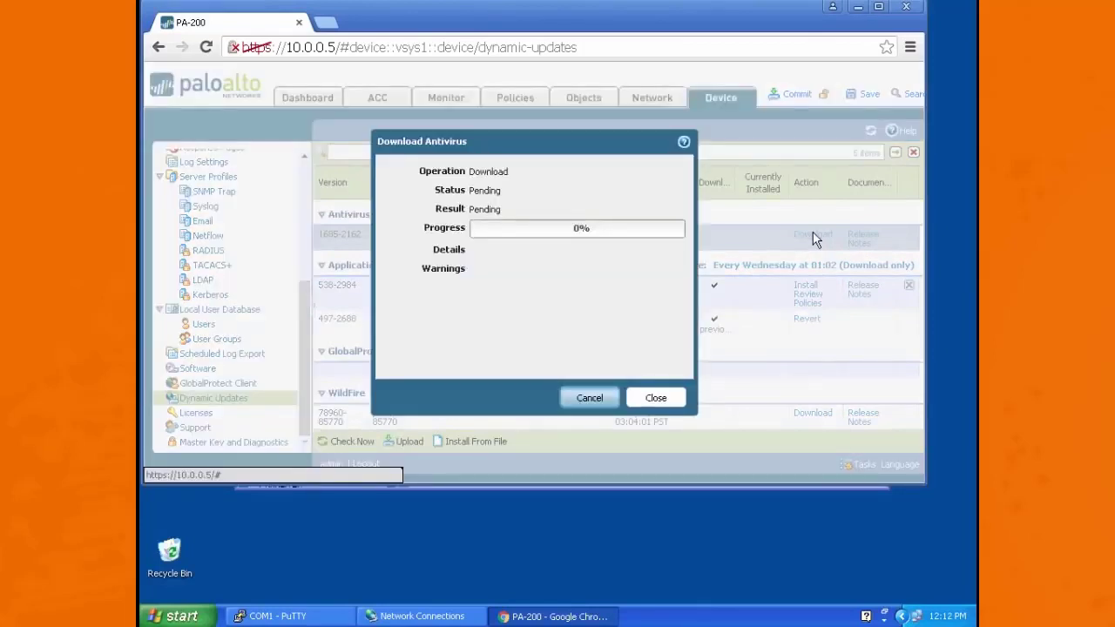
click(664, 396)
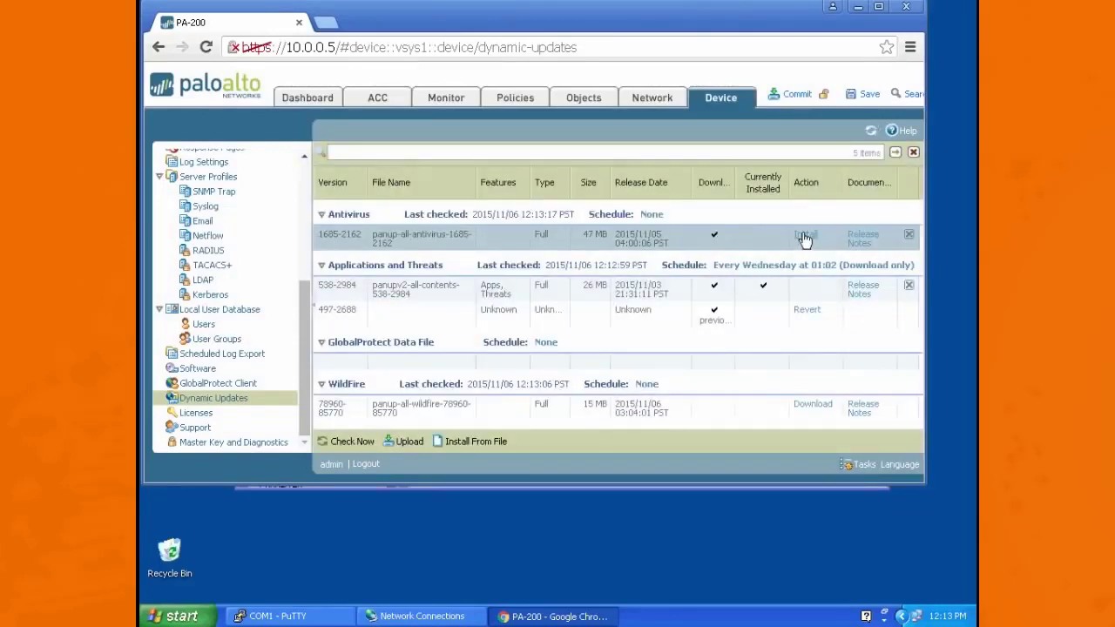
click(807, 237)
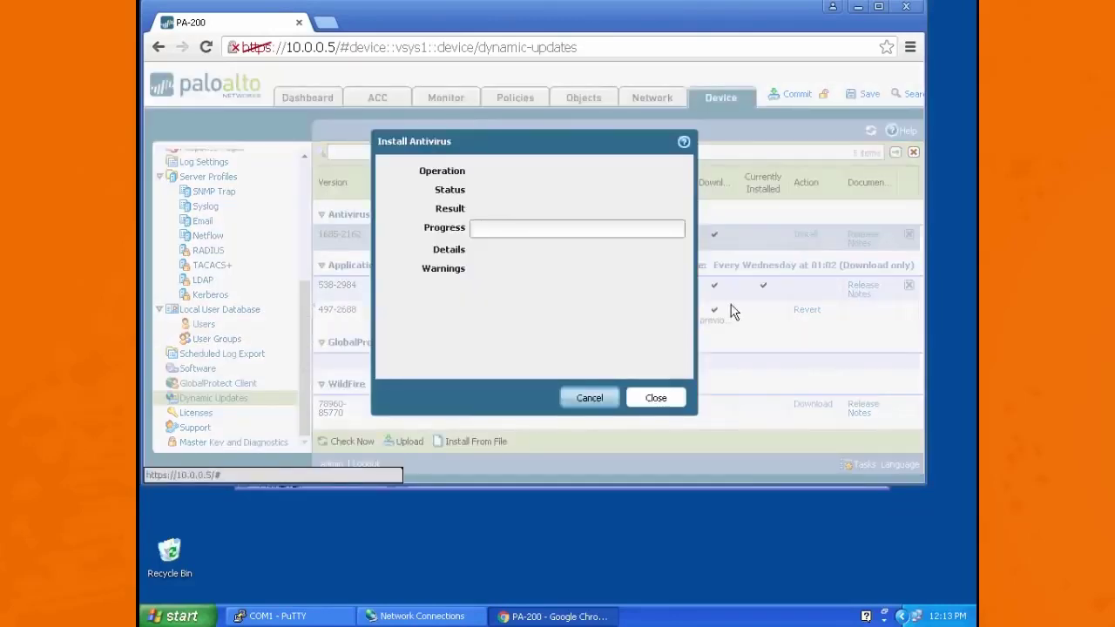
click(656, 400)
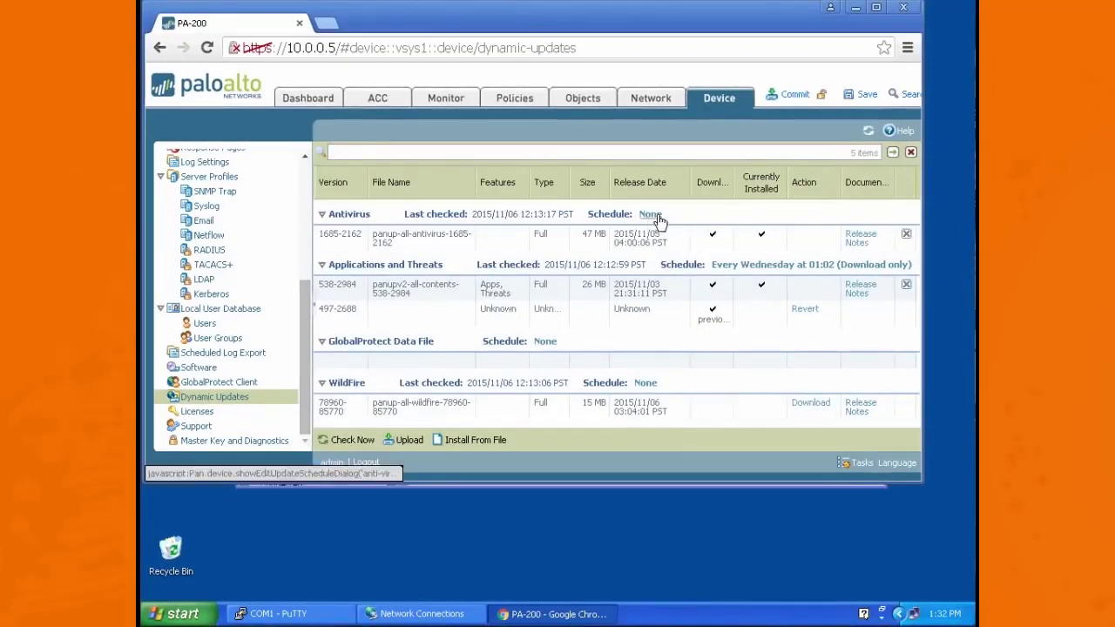
Step: Set the Antivirus update schedule to Hourly with the Download And Install action
click(654, 214)
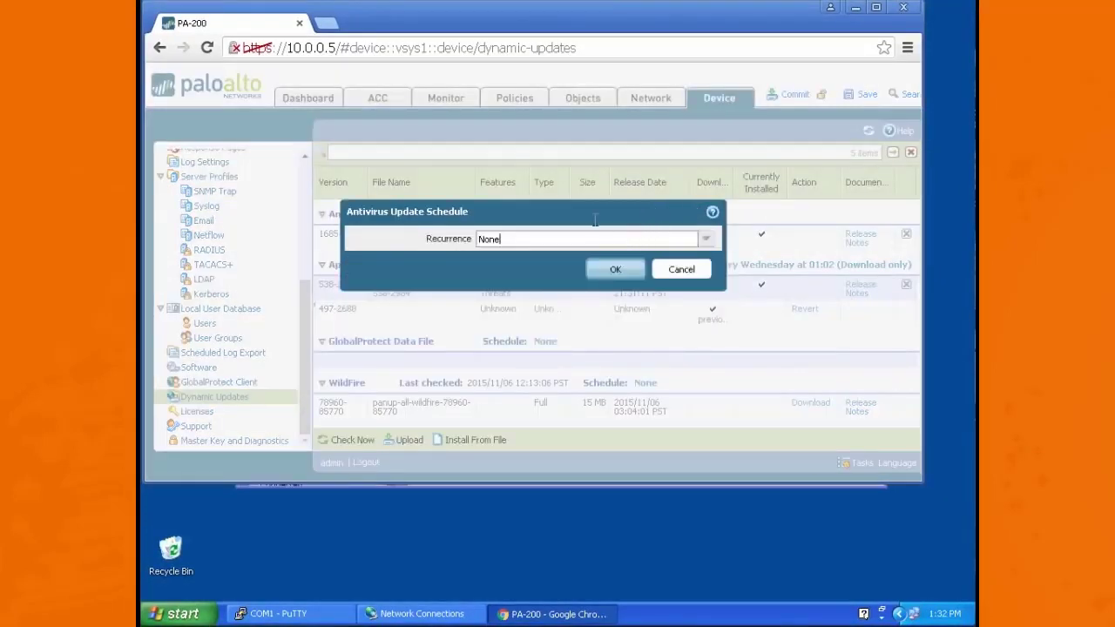
click(704, 240)
click(491, 257)
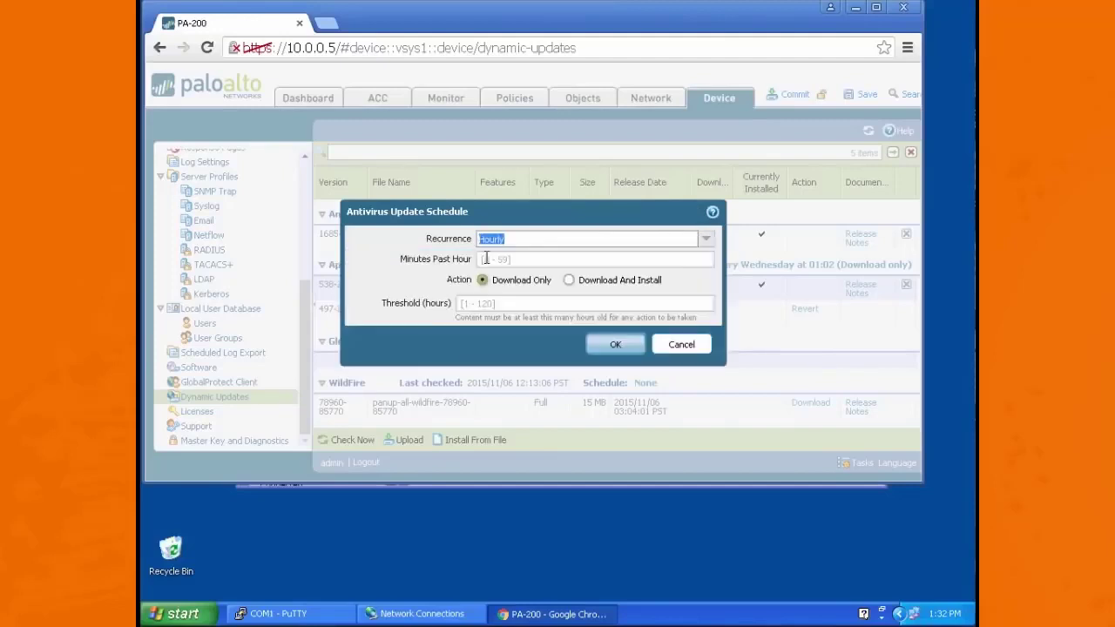
click(568, 280)
click(612, 346)
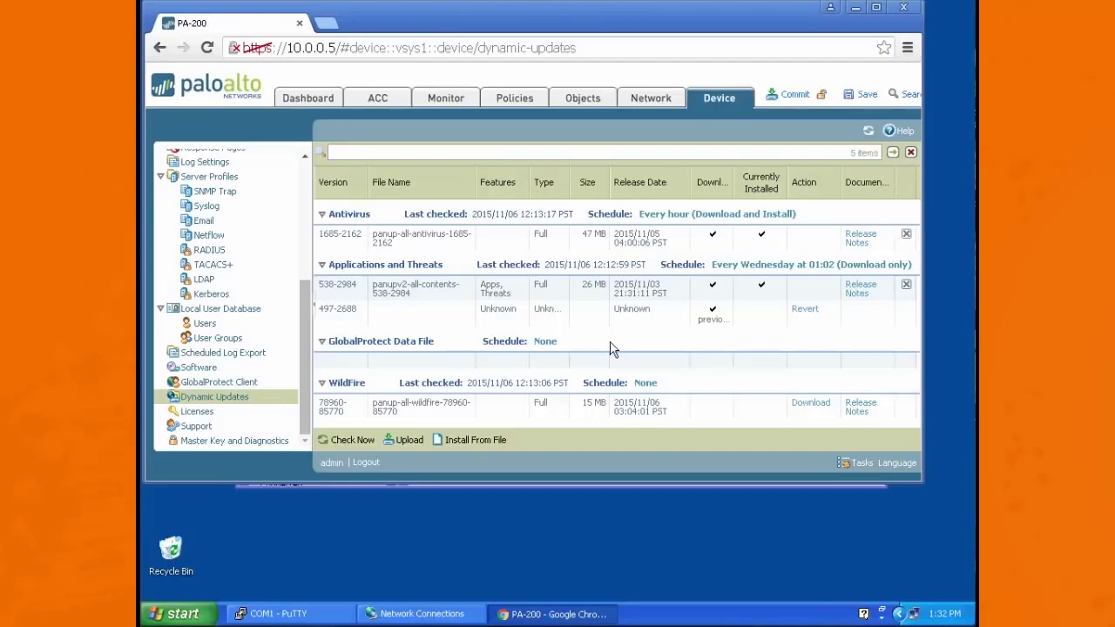
Step: Set the Applications and Threats update schedule to Daily at 02:00 with the Download And Install action
click(756, 275)
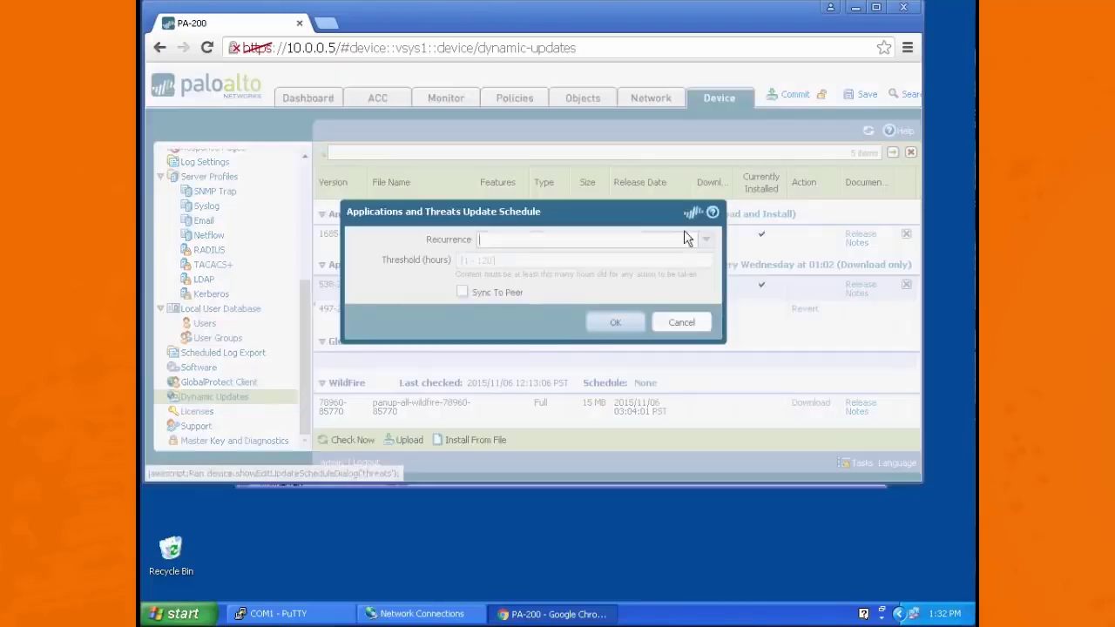
click(708, 242)
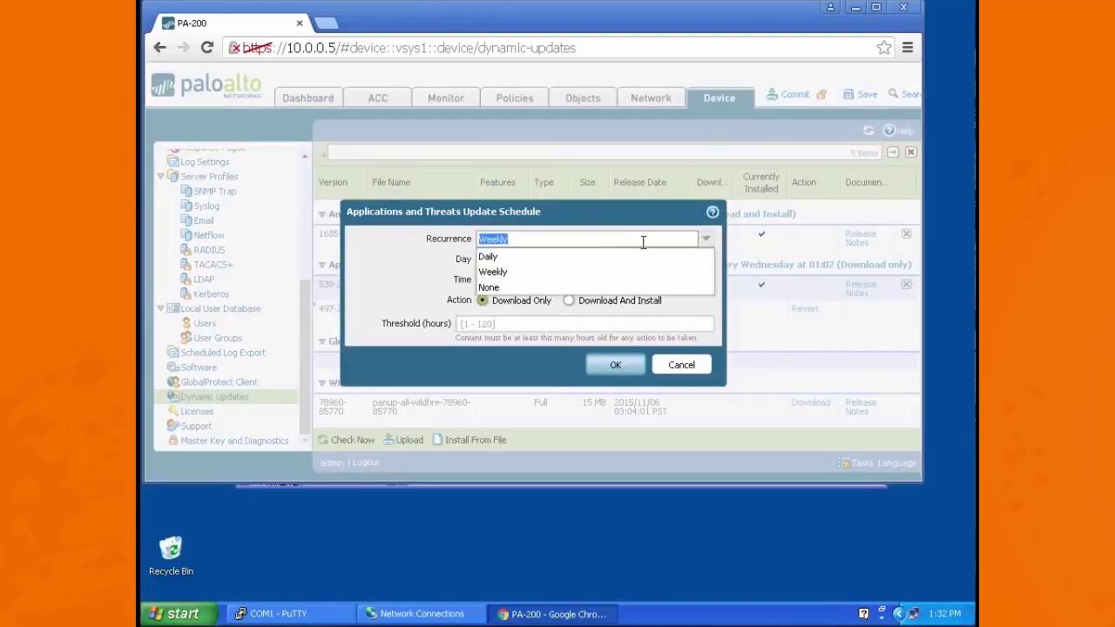
click(518, 253)
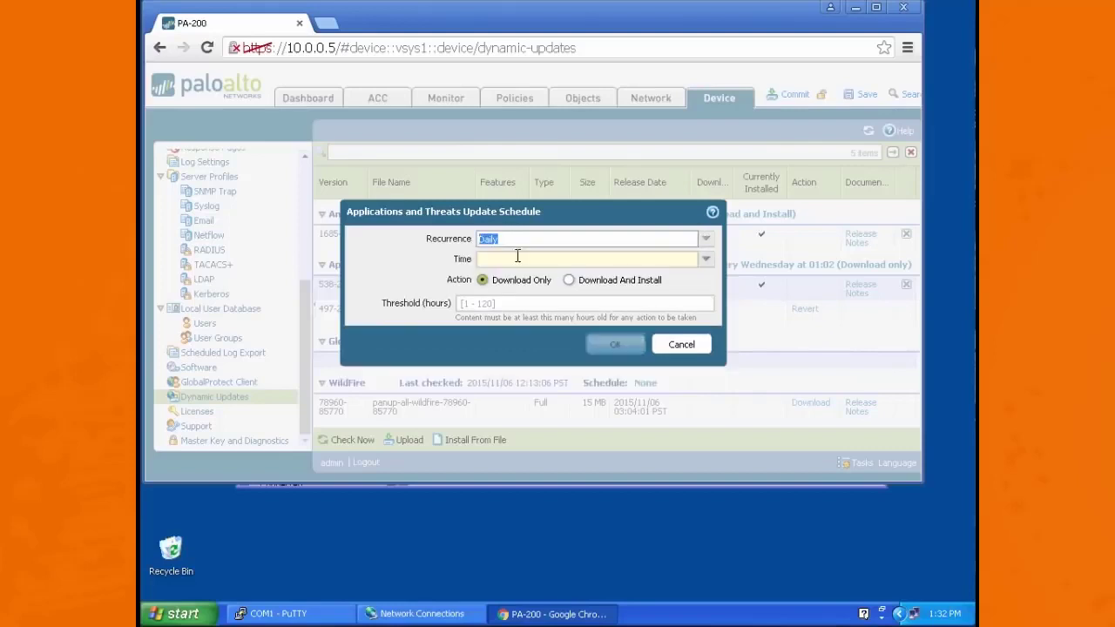
click(706, 260)
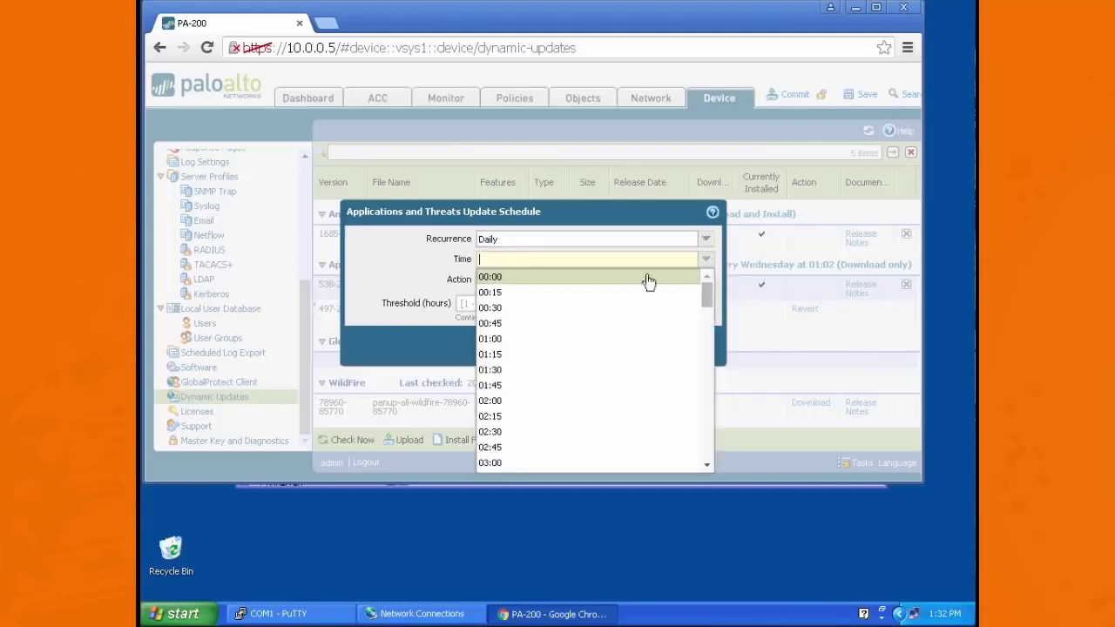
click(508, 402)
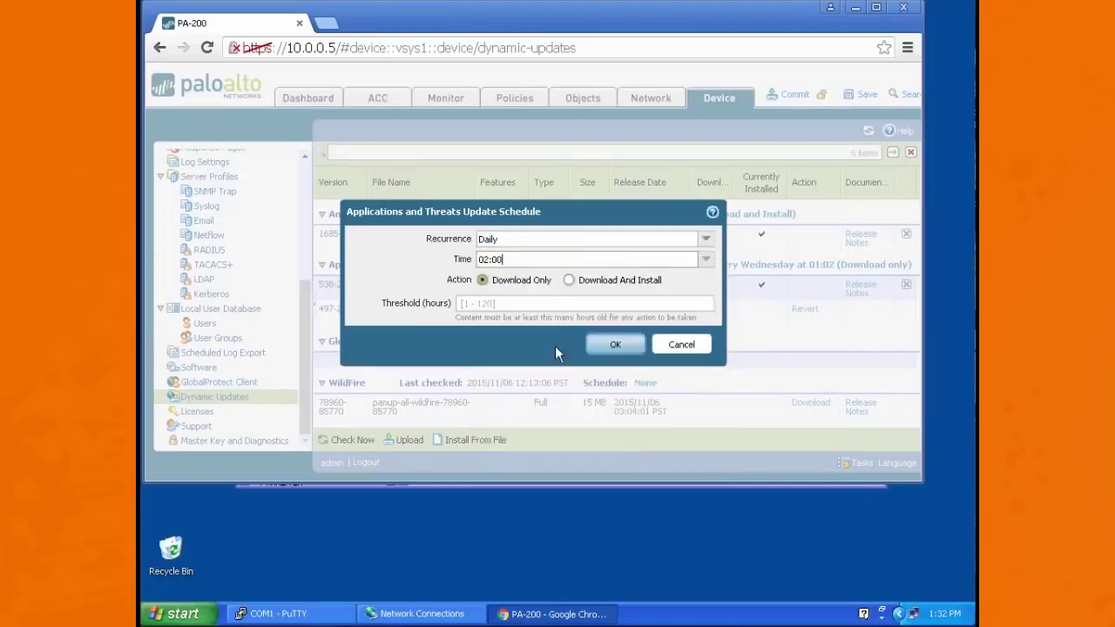
click(570, 280)
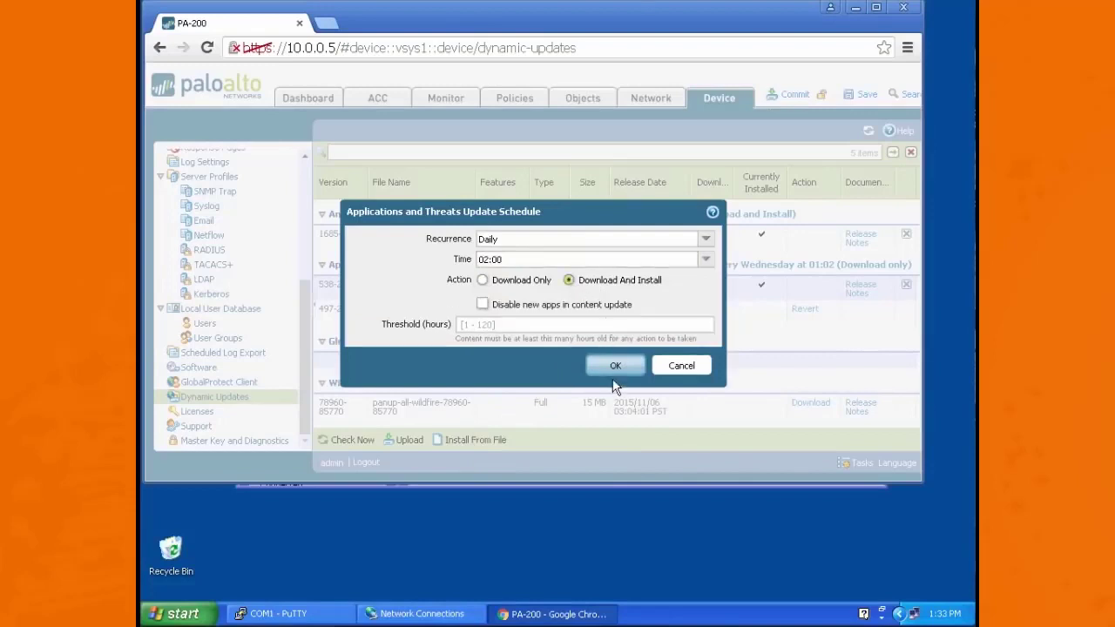
click(615, 366)
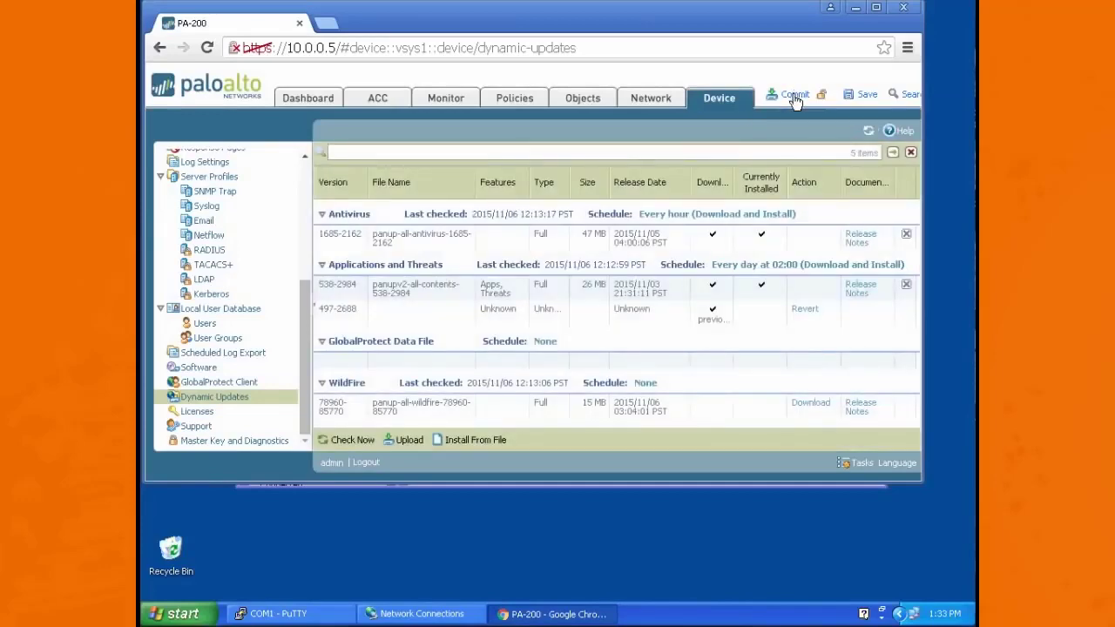
Step: Commit the update schedule changes to the firewall and close the commit status
click(794, 96)
click(594, 318)
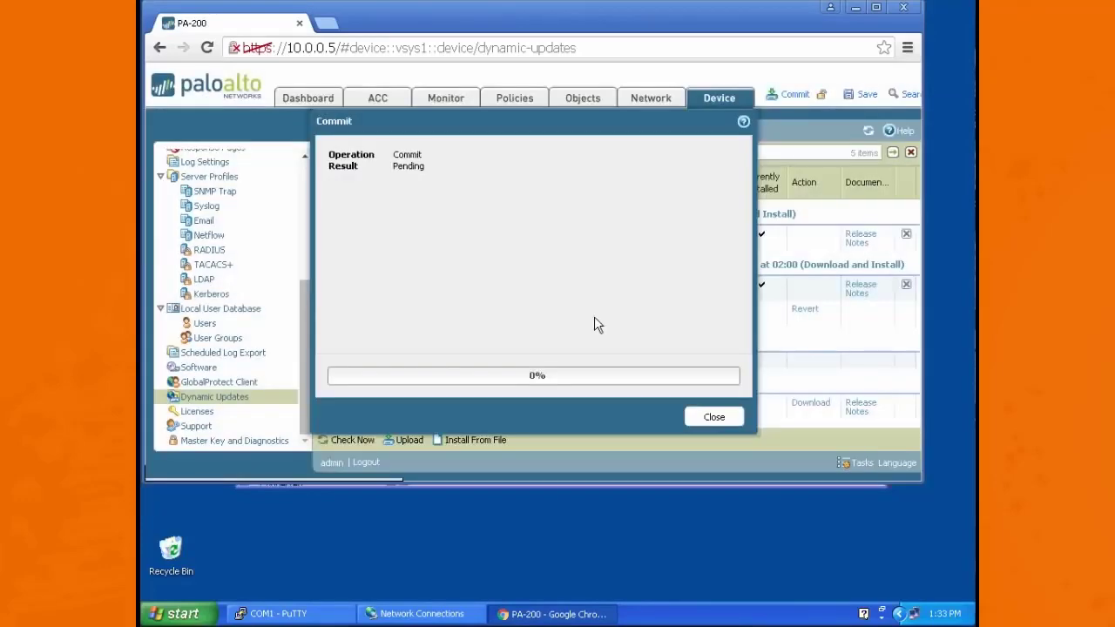
click(715, 418)
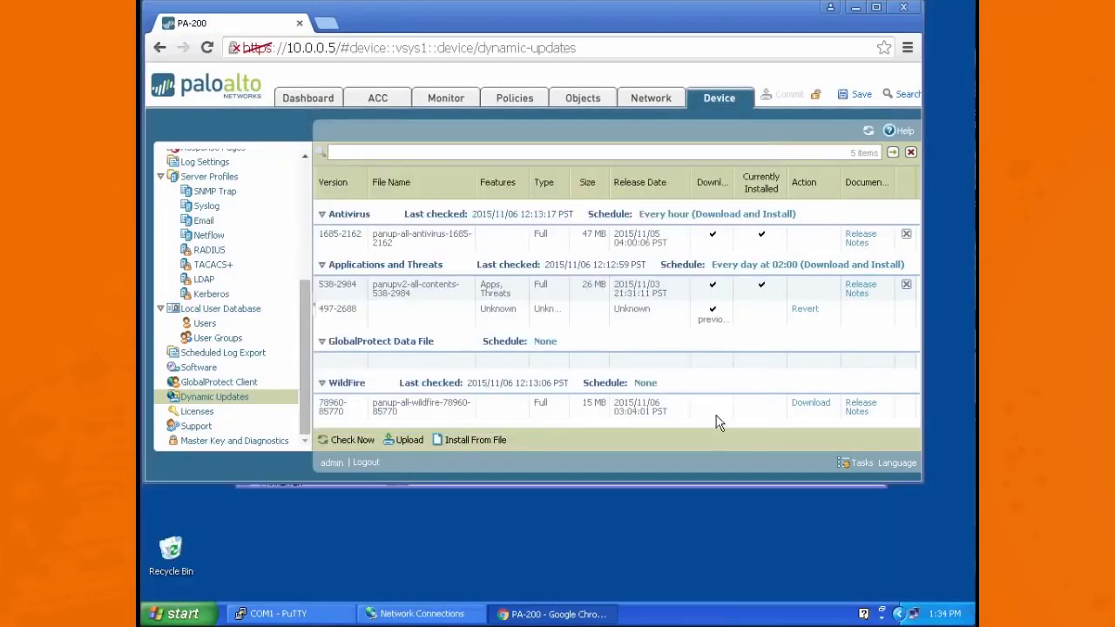
Step: Check for new firewall software releases, install version 7.0.3 and reboot the device
click(202, 367)
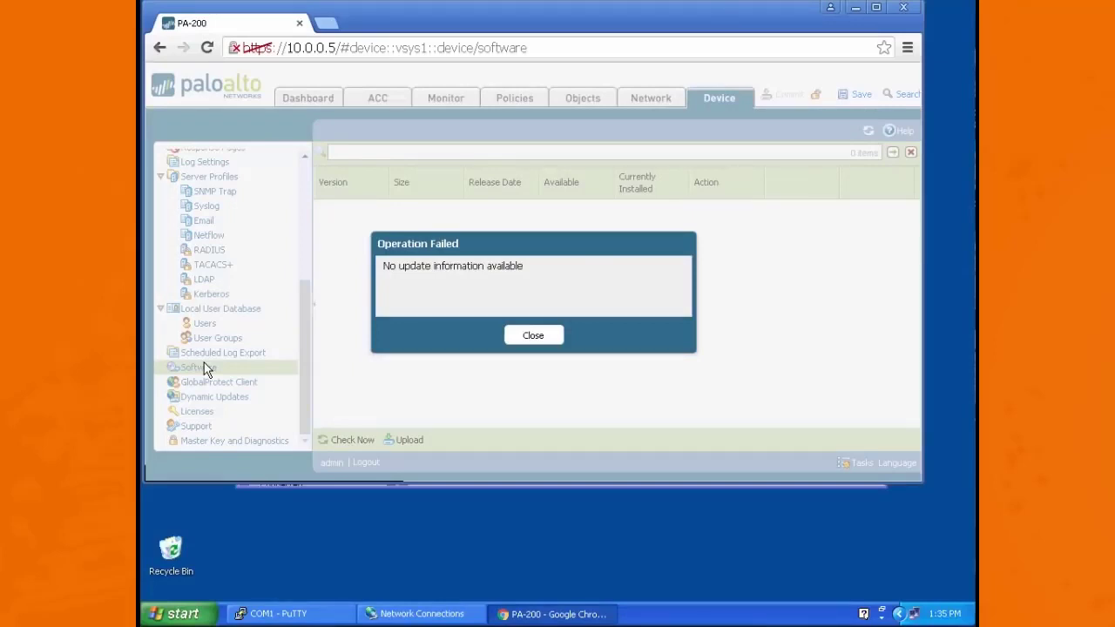
click(535, 340)
click(345, 440)
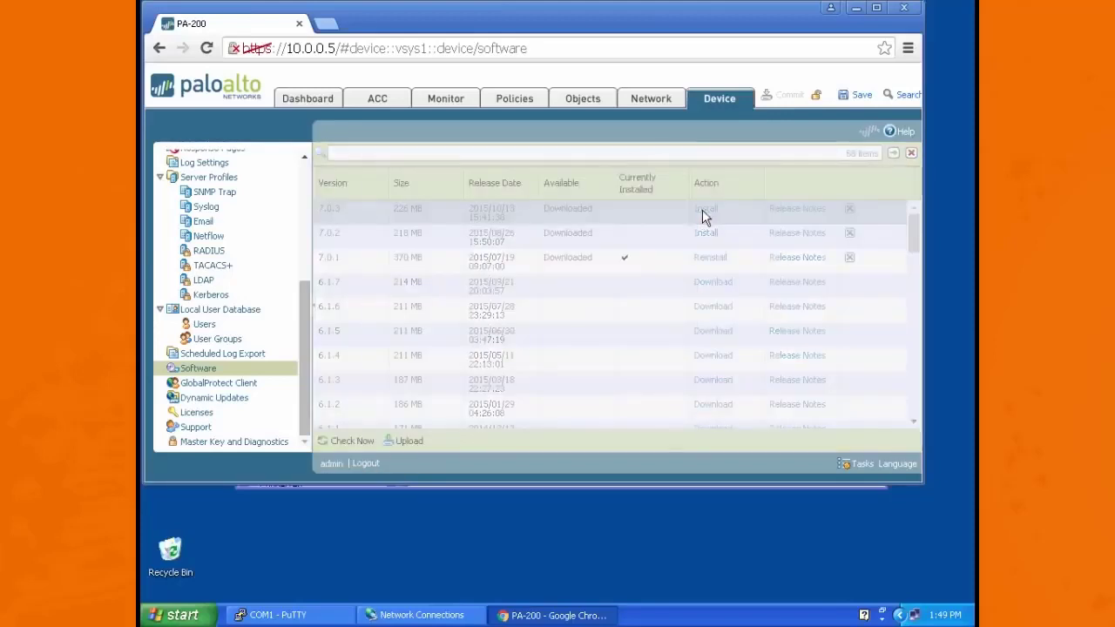
click(704, 213)
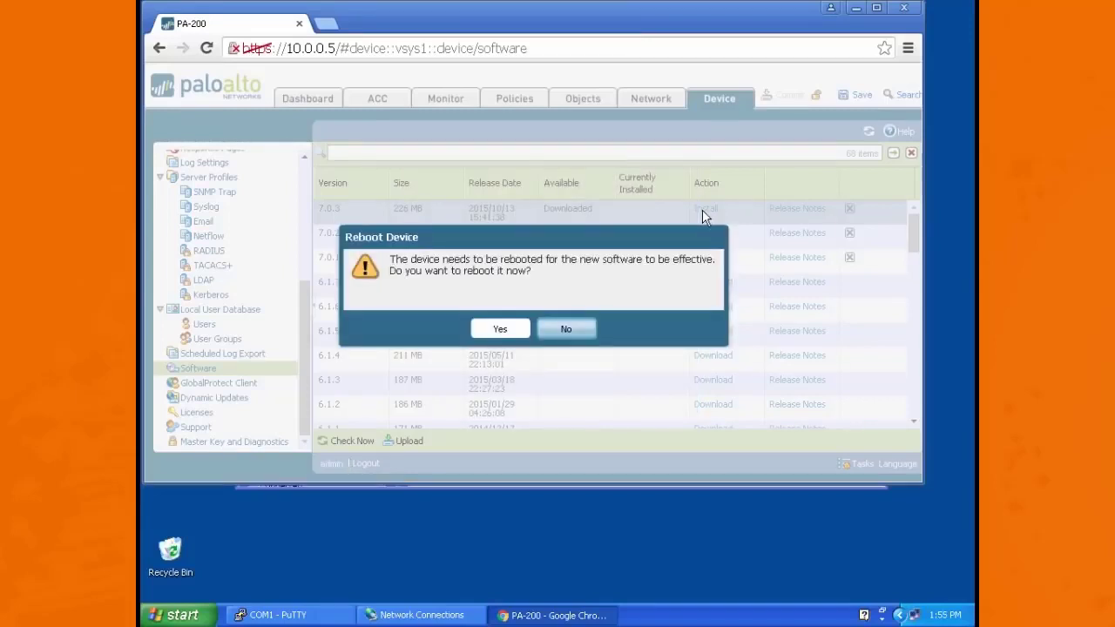
click(498, 335)
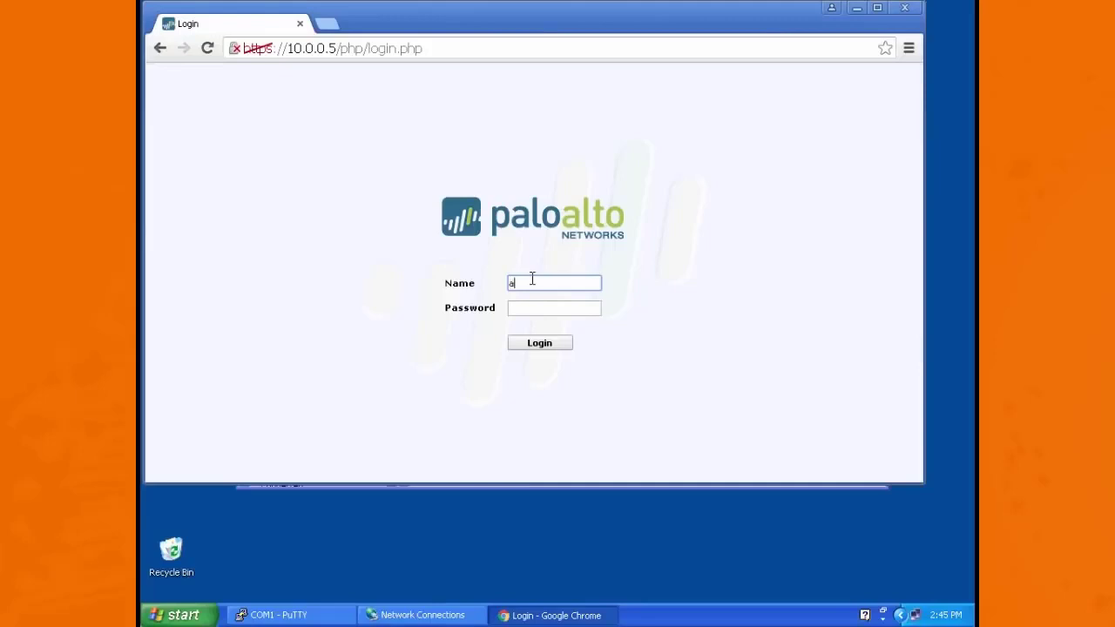
Step: Log back in to the firewall with the admin account and its password, and dismiss the default-credentials warning
text(dm)
key(Tab)
text(admin)
key(Return)
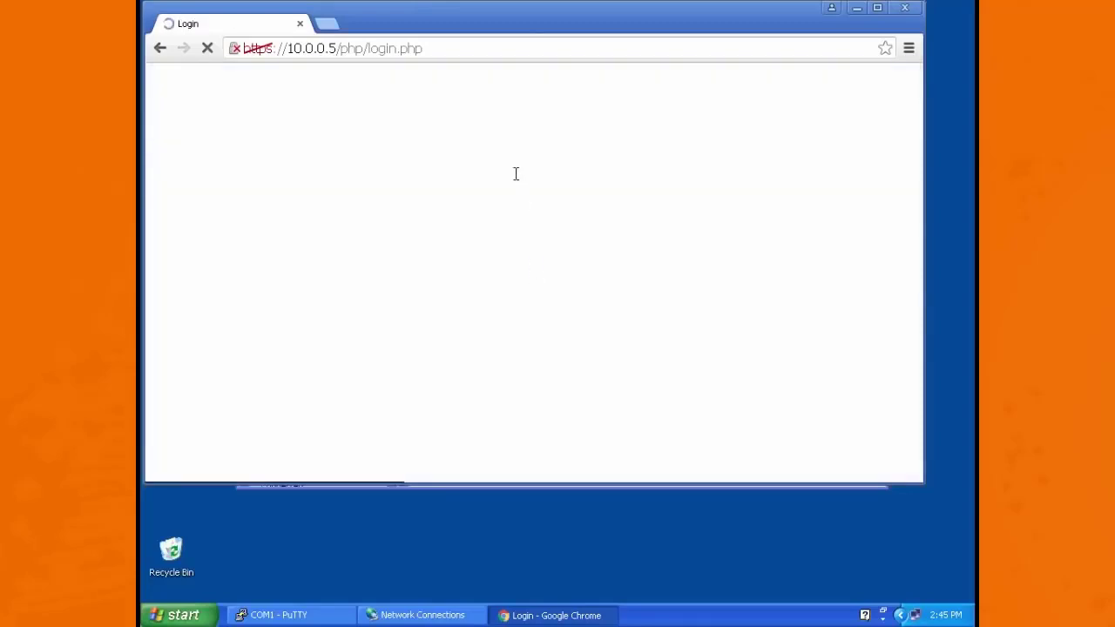
click(633, 191)
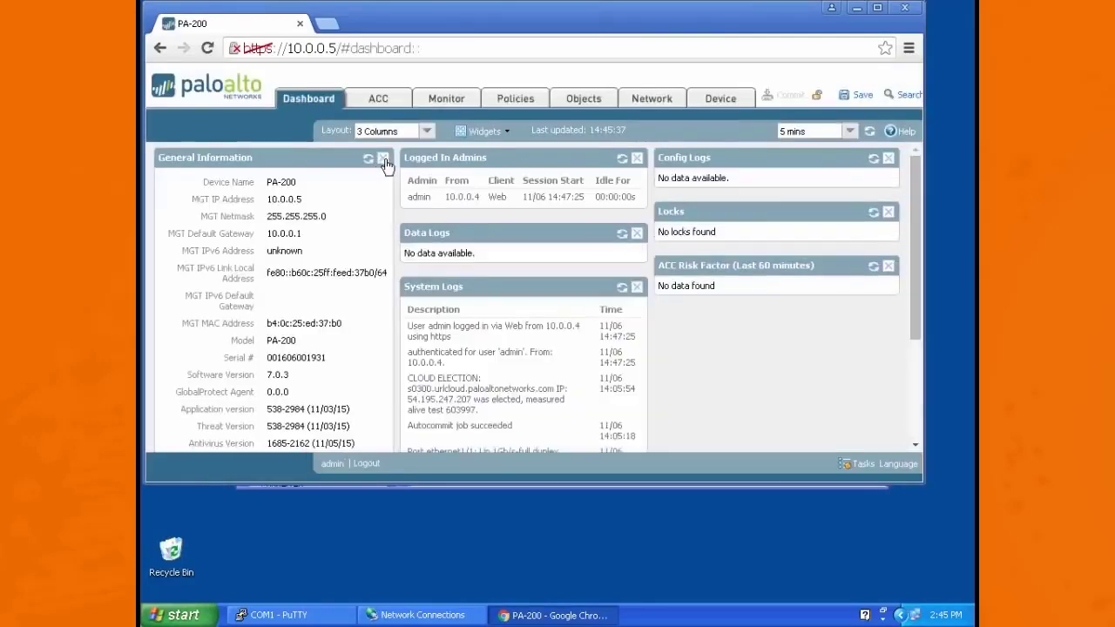
Step: Review the predefined Antivirus, Anti-Spyware and Vulnerability Protection security profiles
click(587, 100)
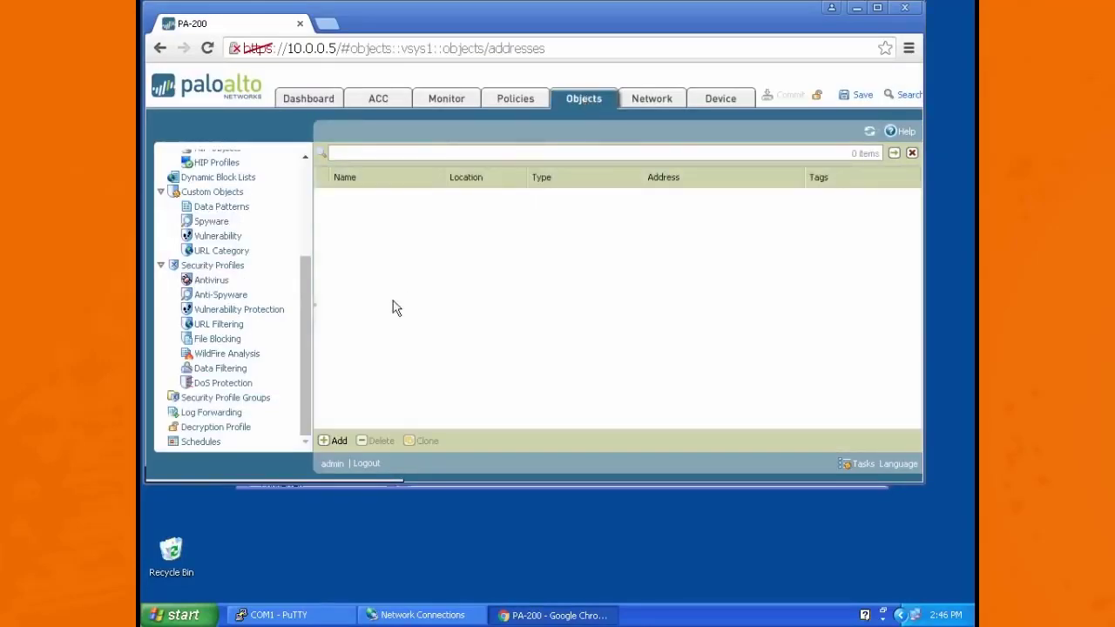
click(225, 282)
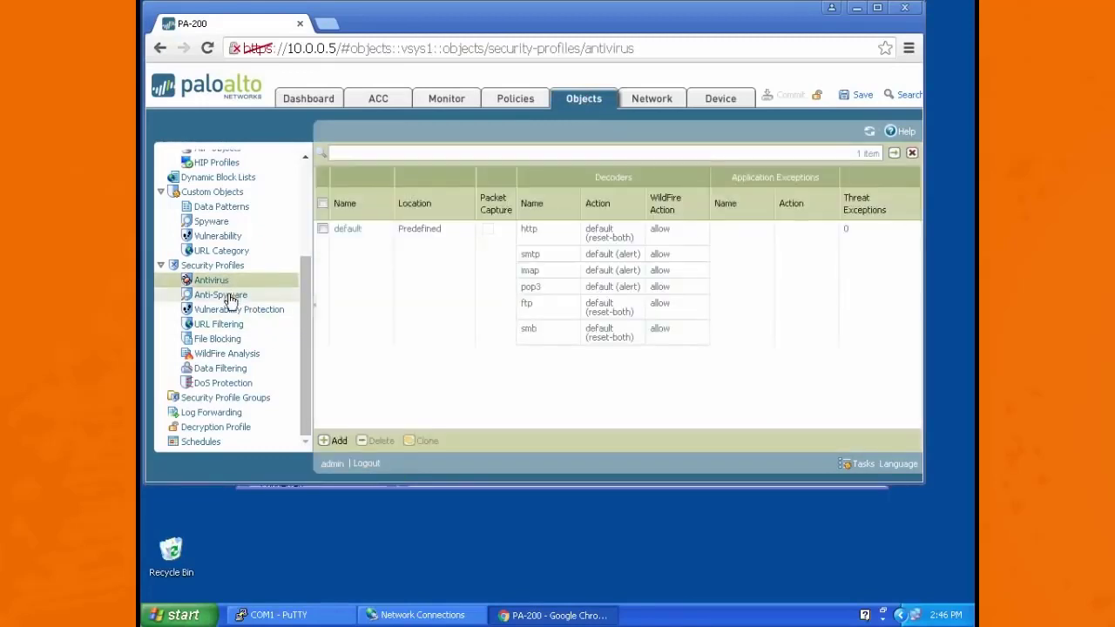
click(229, 298)
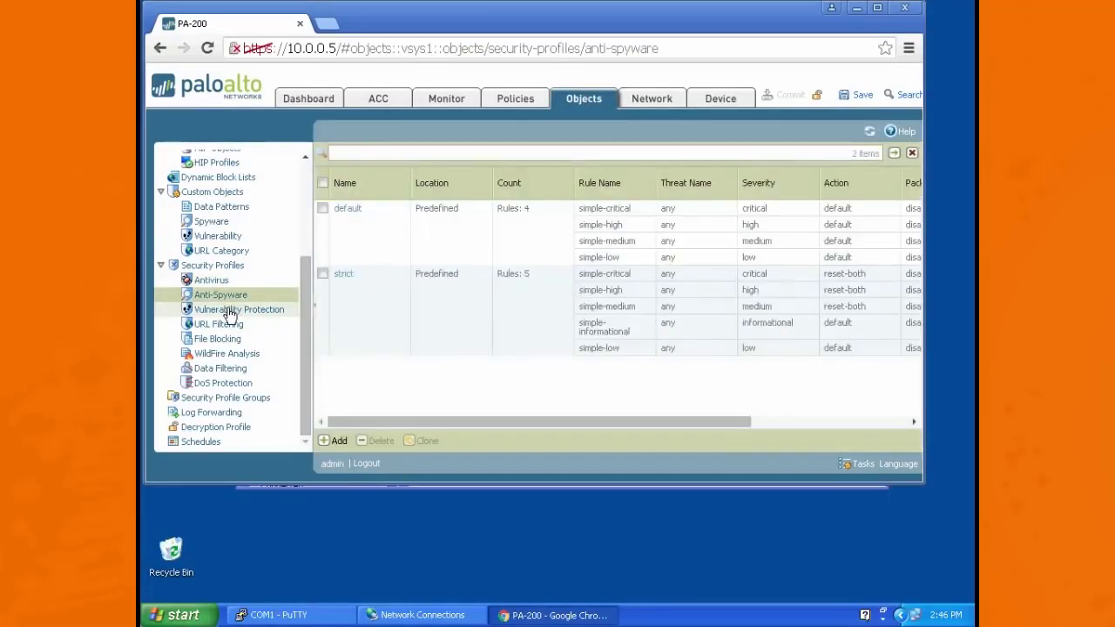
click(231, 311)
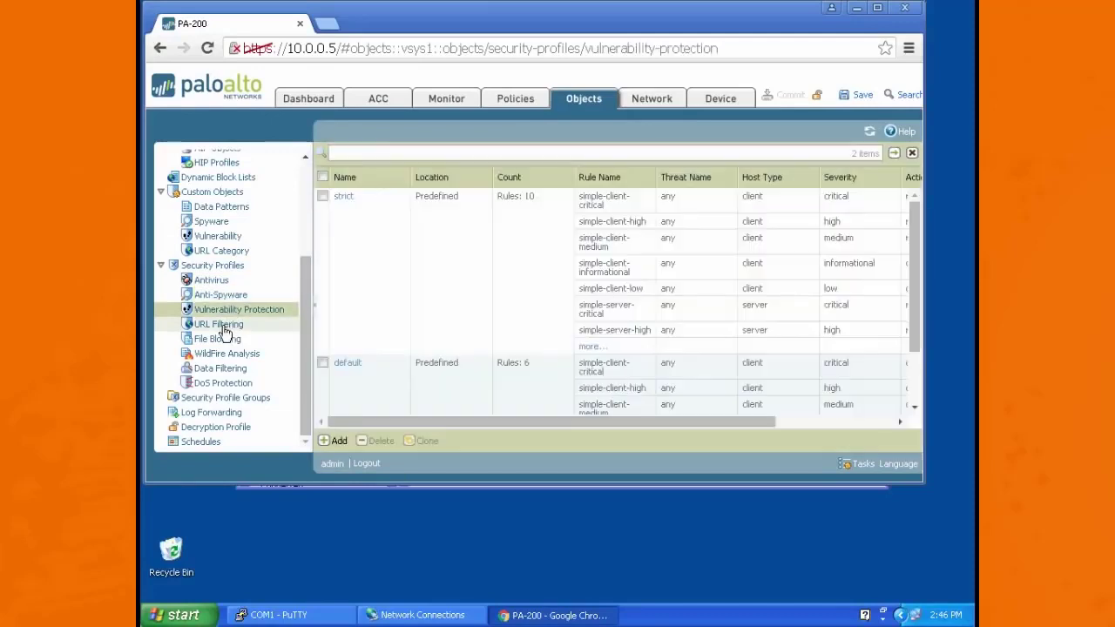
Step: Create a URL Filtering profile named url with the action of all categories set to alert
click(223, 327)
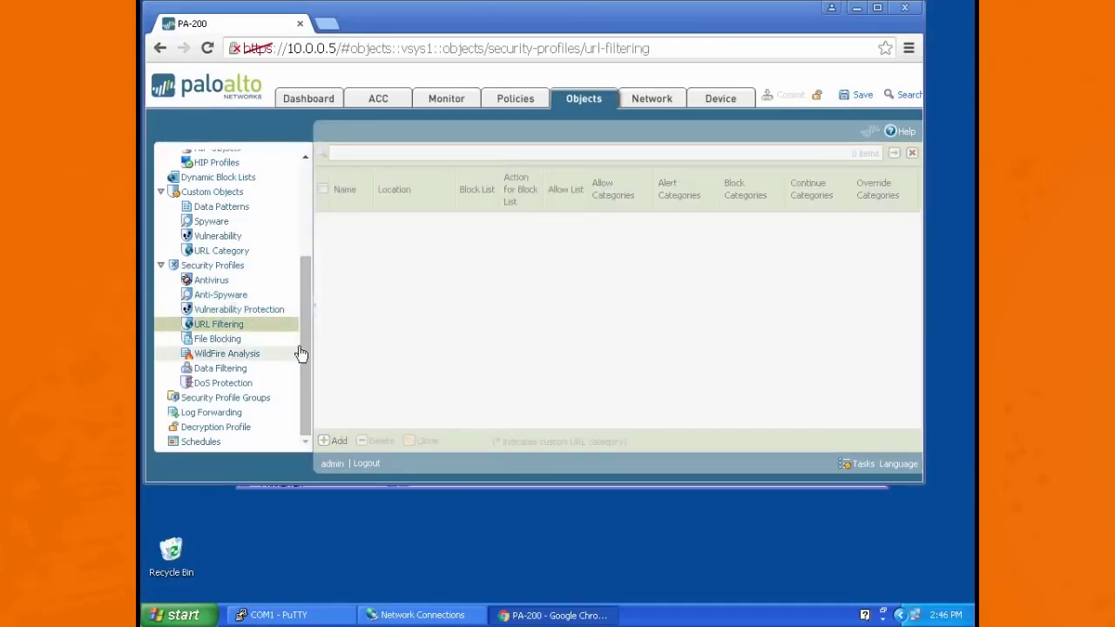
click(338, 441)
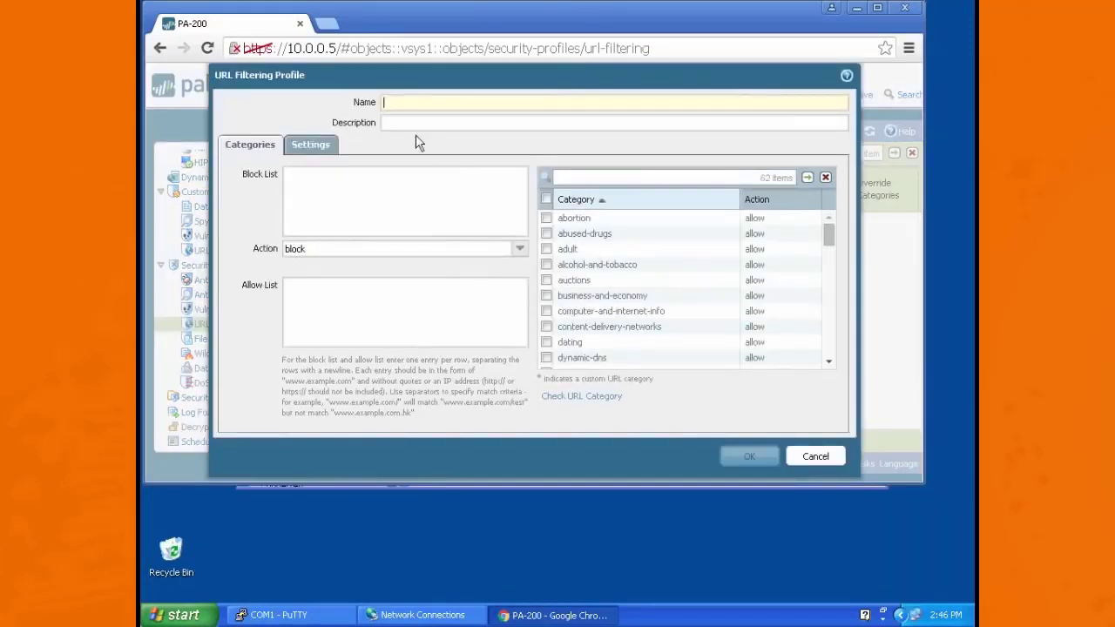
text(url)
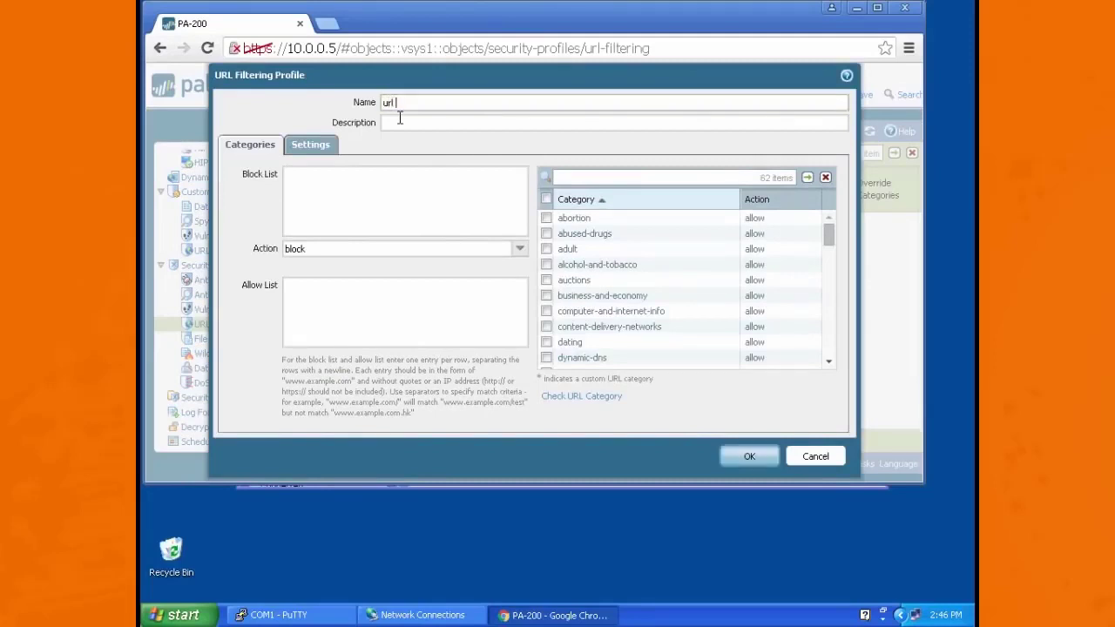
click(813, 201)
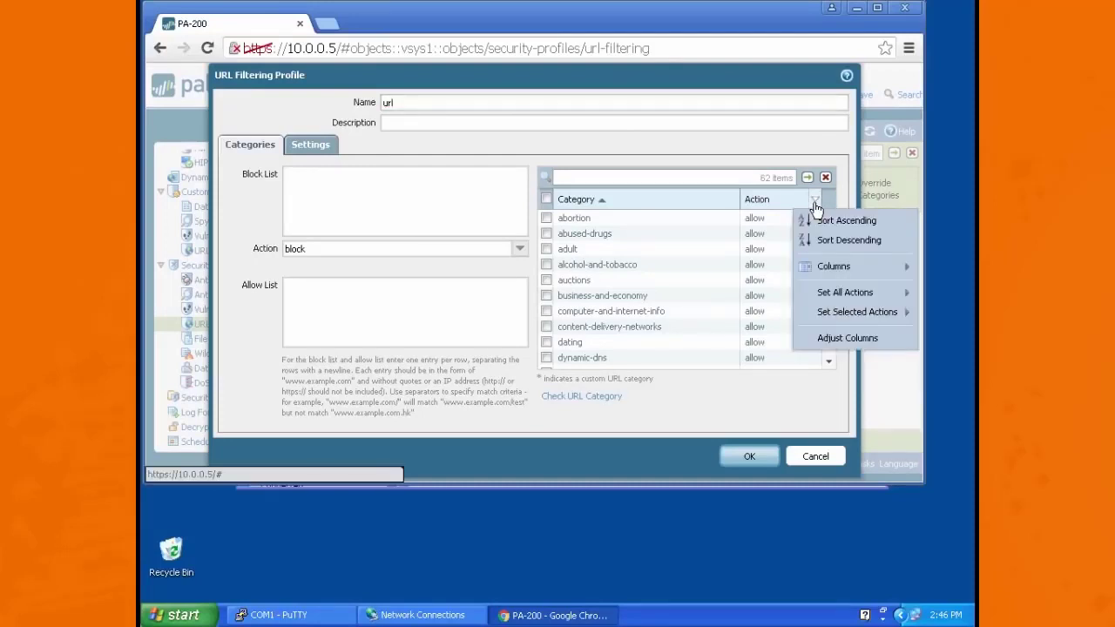
mouse_move(876, 266)
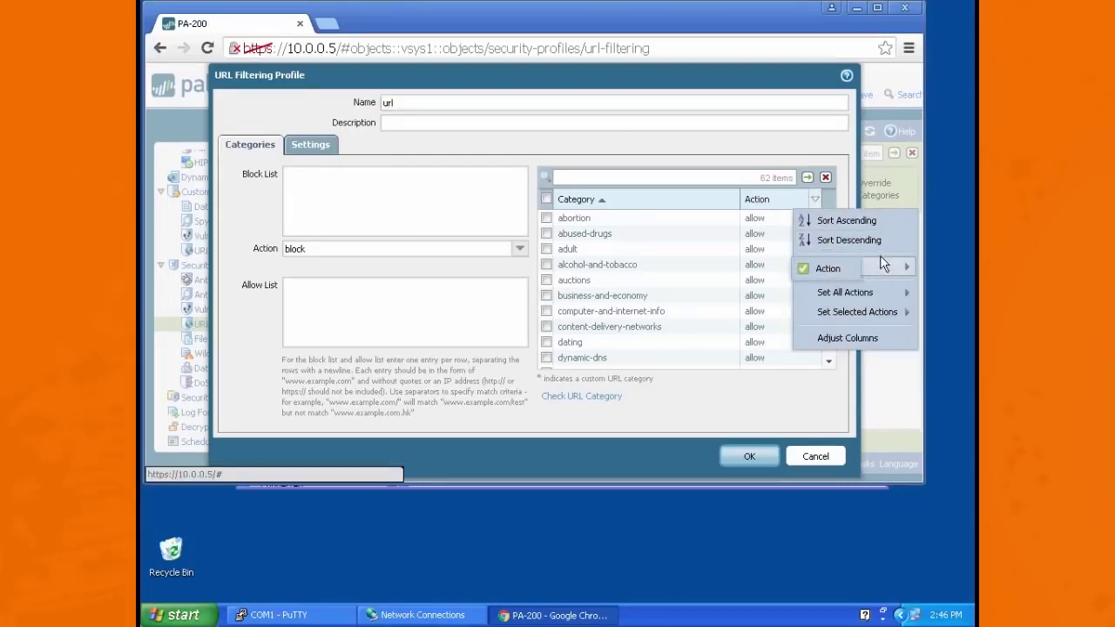
mouse_move(882, 299)
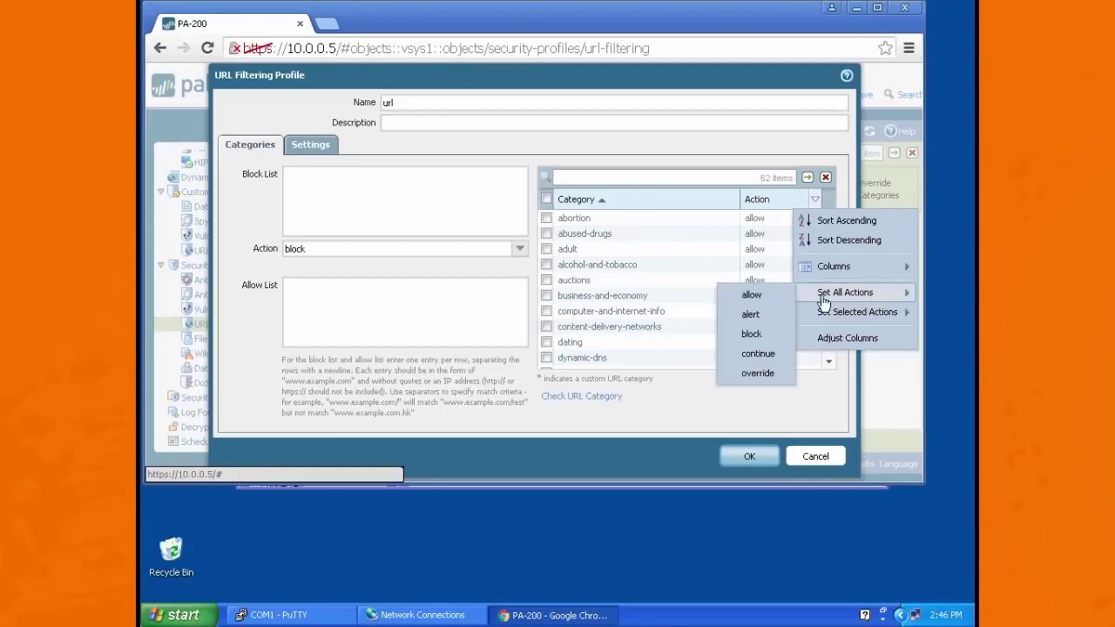
click(766, 321)
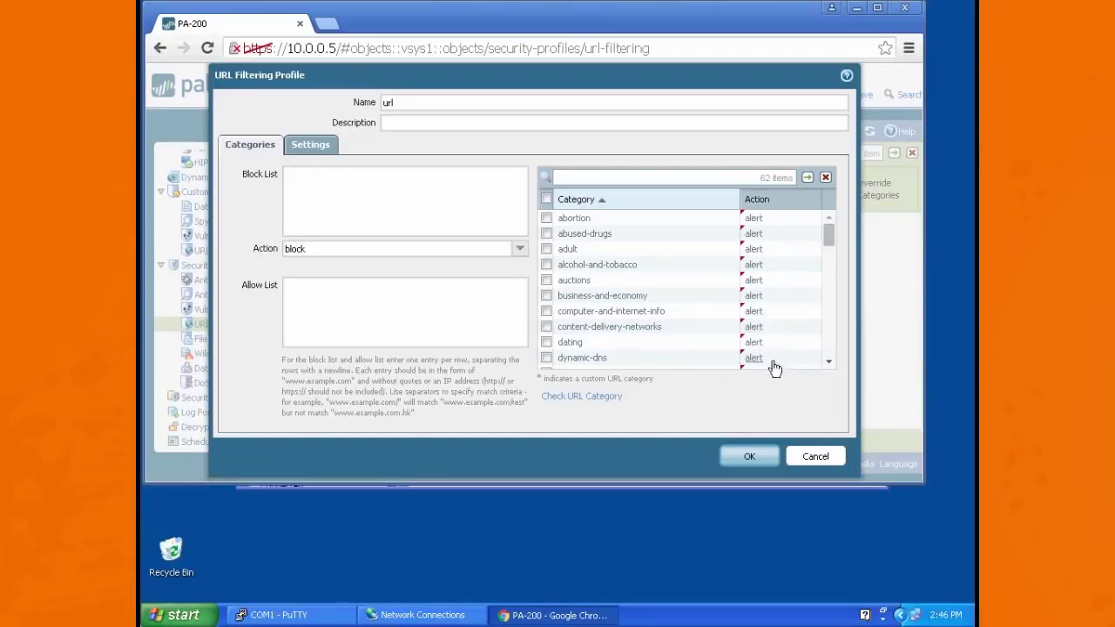
click(752, 458)
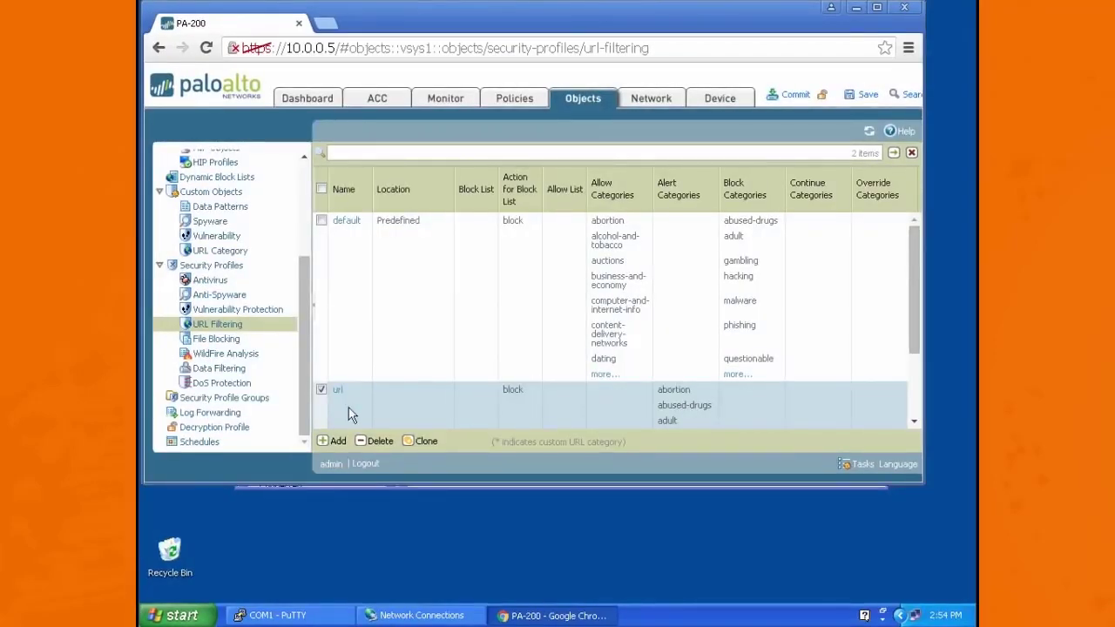
Step: Browse the list of predefined applications with their categories, technologies and risk levels
drag(306, 306, 304, 178)
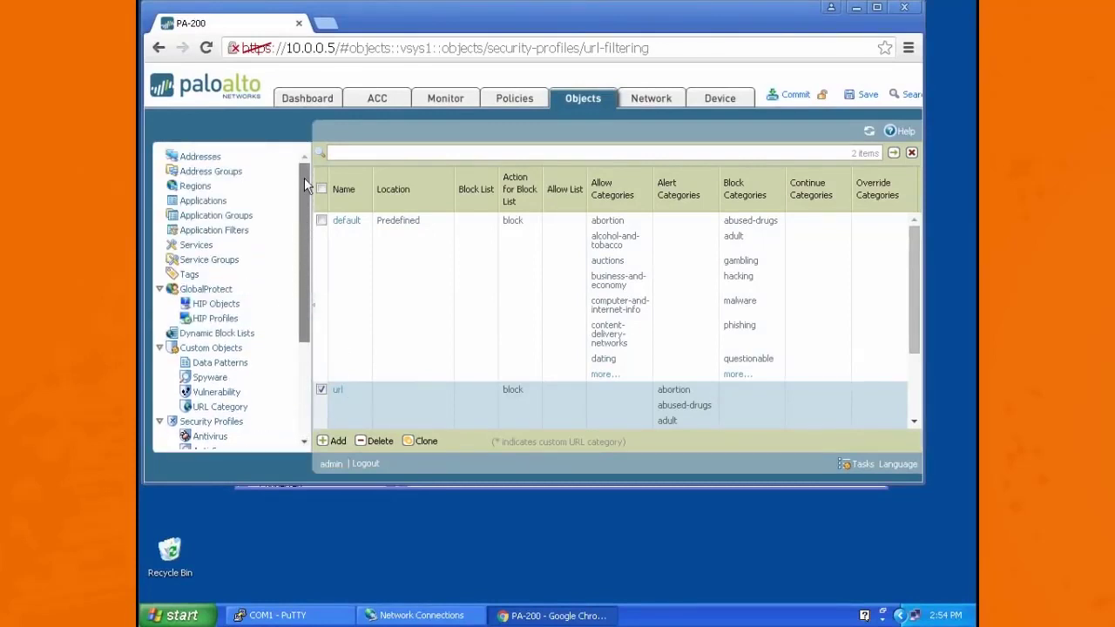
click(214, 204)
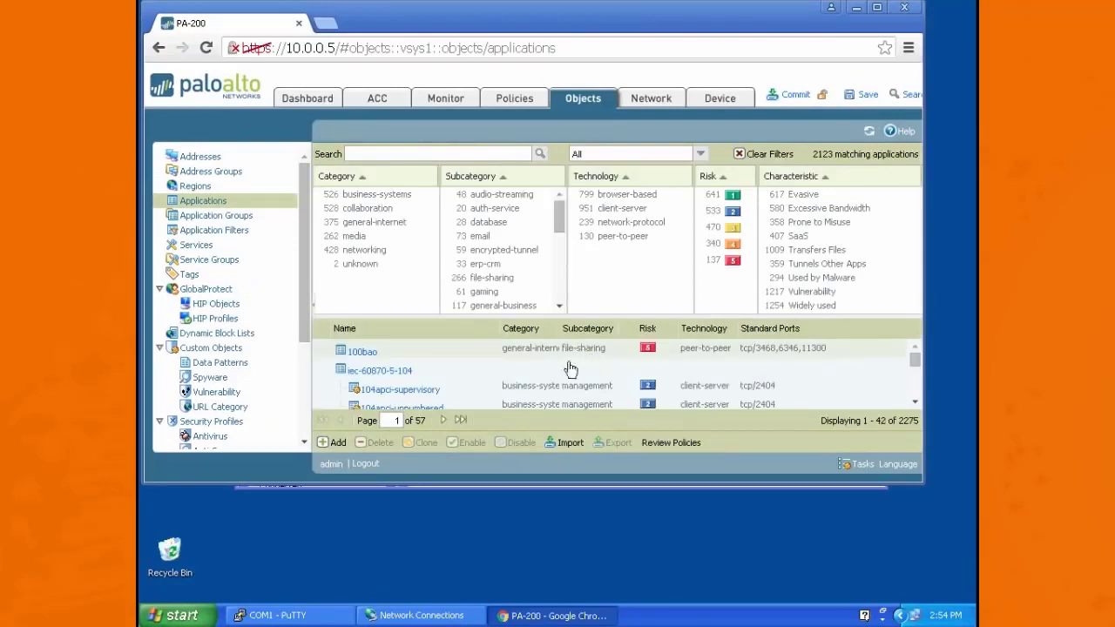
scroll(570, 370, down, 5)
scroll(505, 375, up, 5)
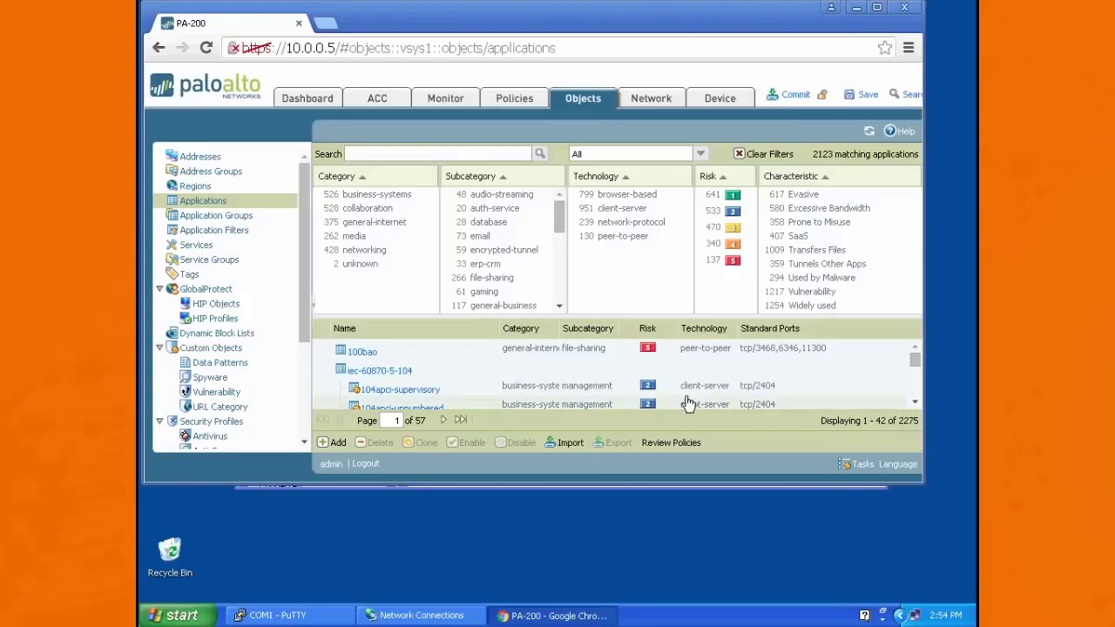
Step: Create an application filter named peer-to-peer for peer-to-peer technology and the file-sharing subcategory
click(225, 237)
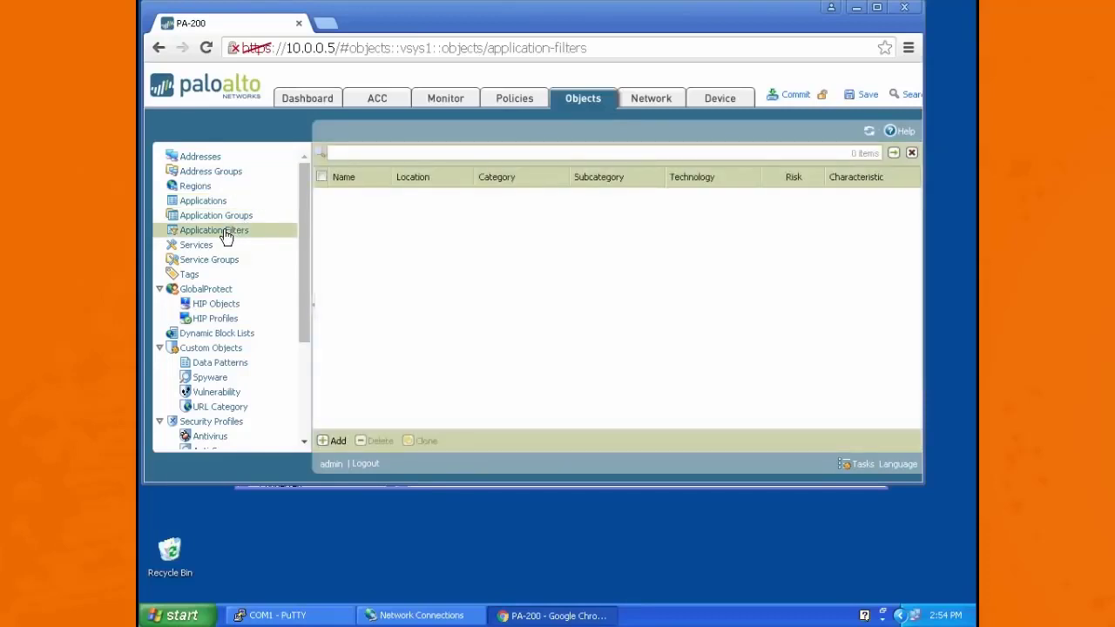
click(336, 441)
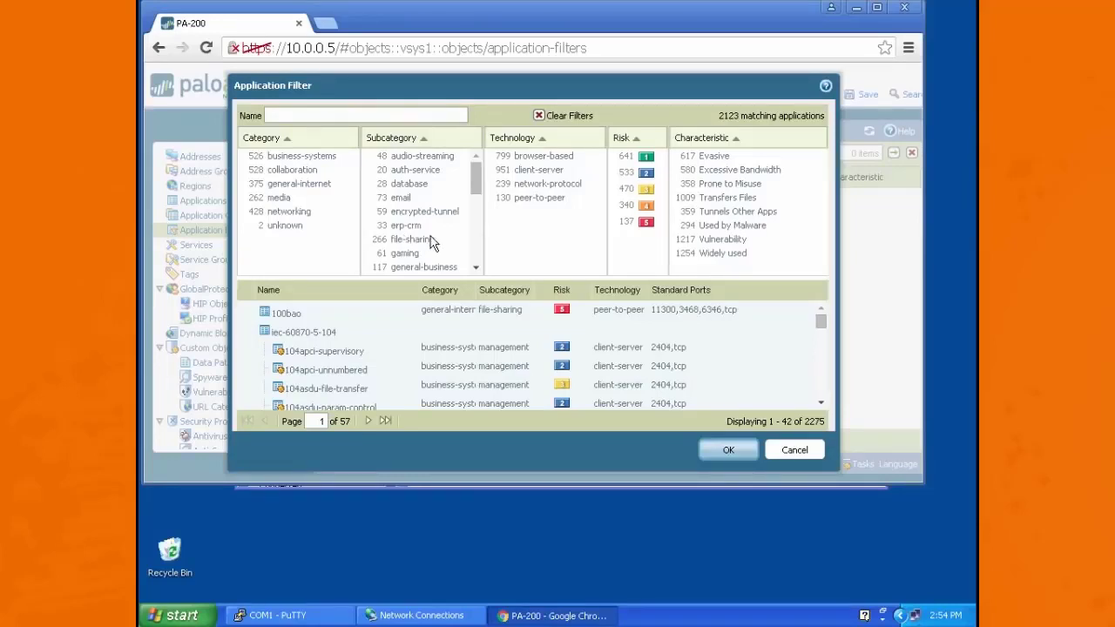
click(541, 198)
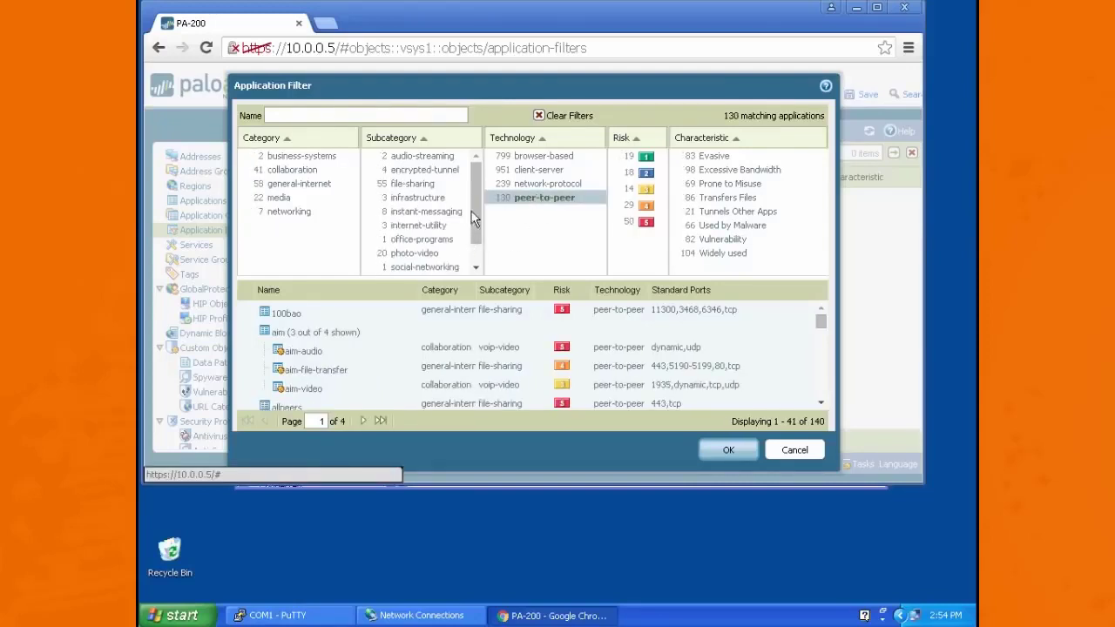
click(417, 184)
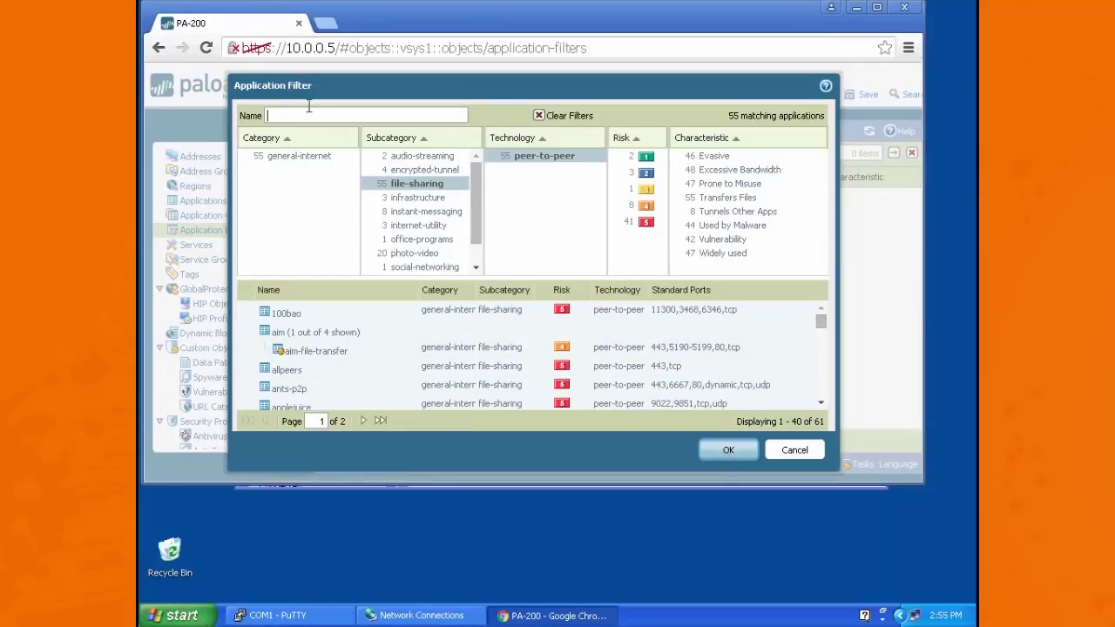
text(eer-to-peer)
click(725, 451)
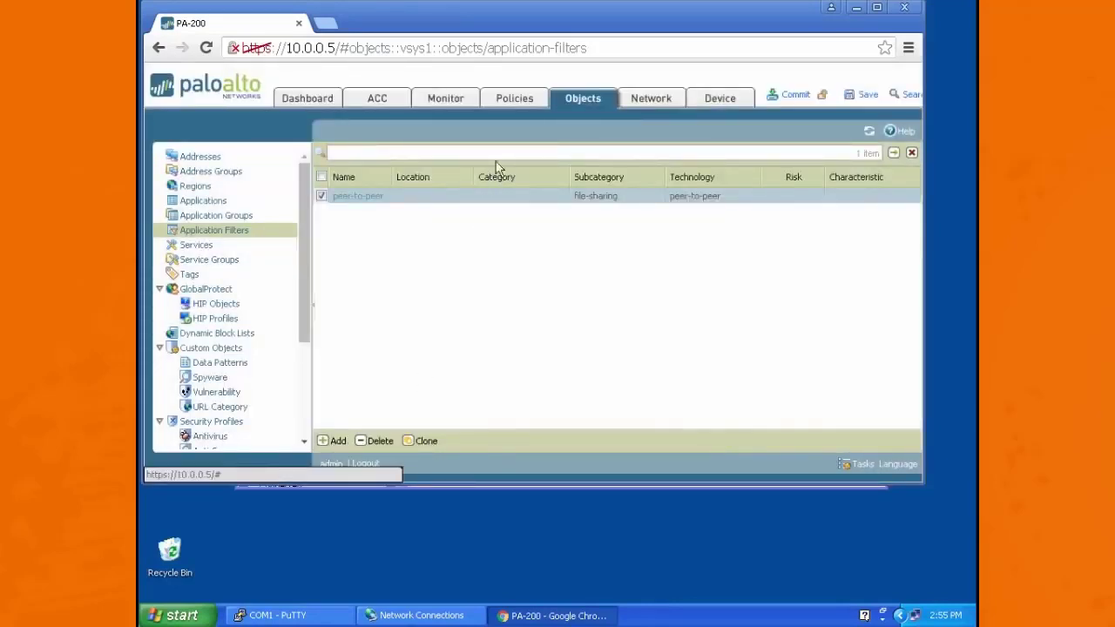
Step: Add a security policy rule named p2p with source zone trust and destination zone untrust
click(516, 98)
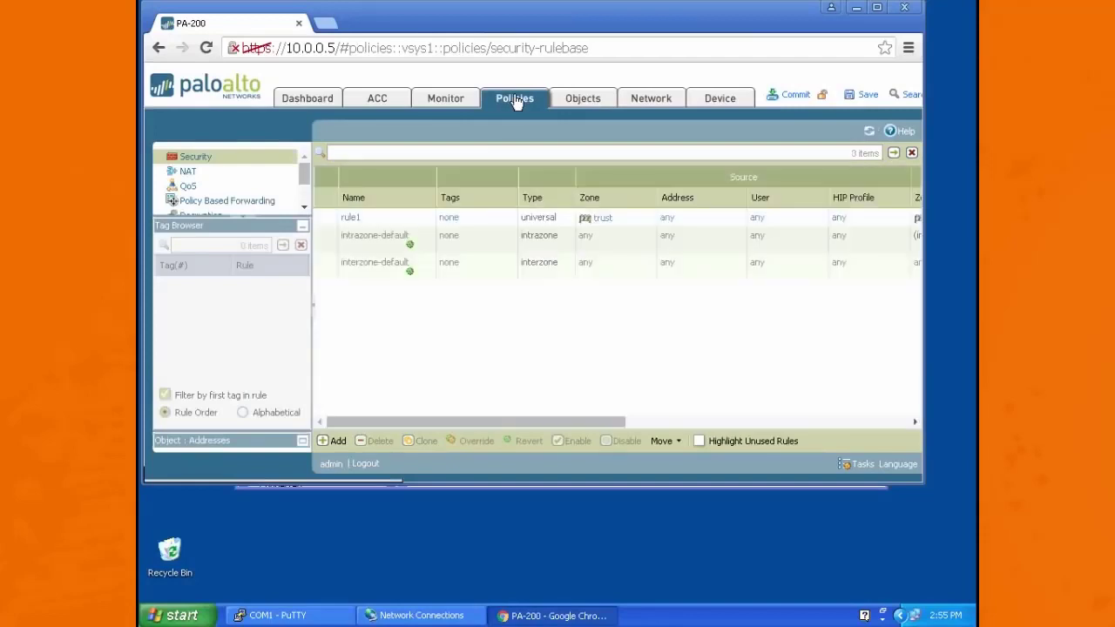
click(331, 441)
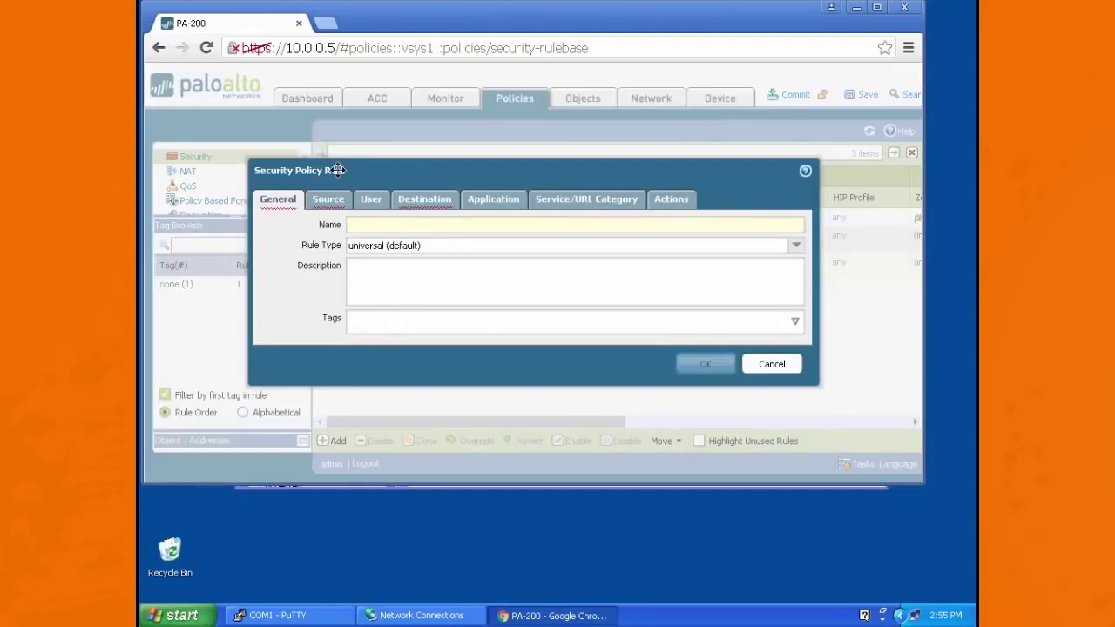
text(p2p)
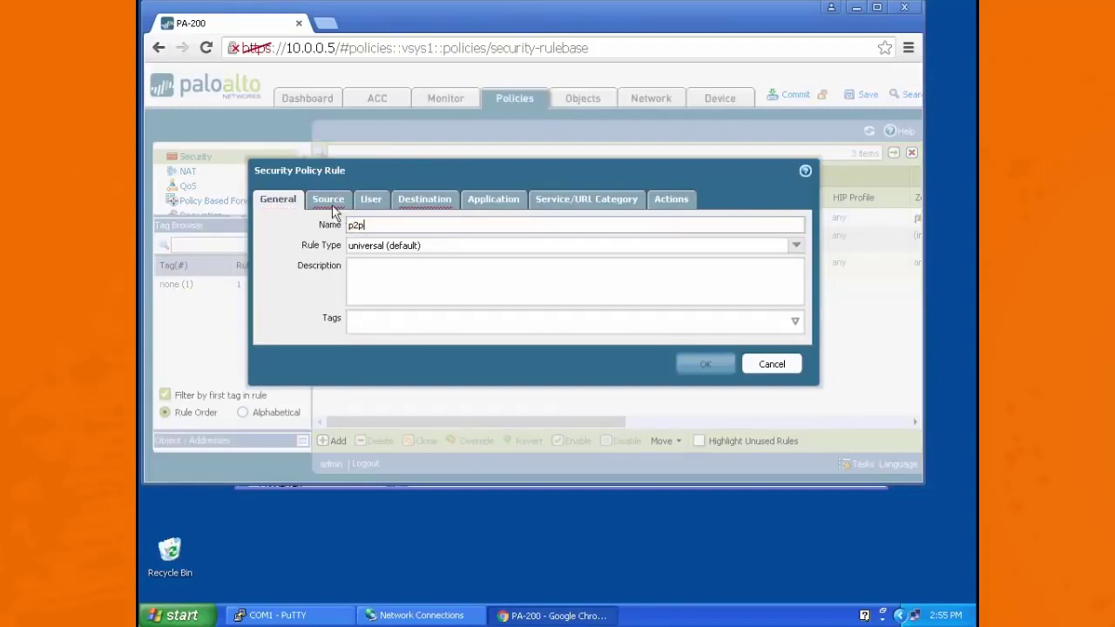
click(328, 201)
click(284, 399)
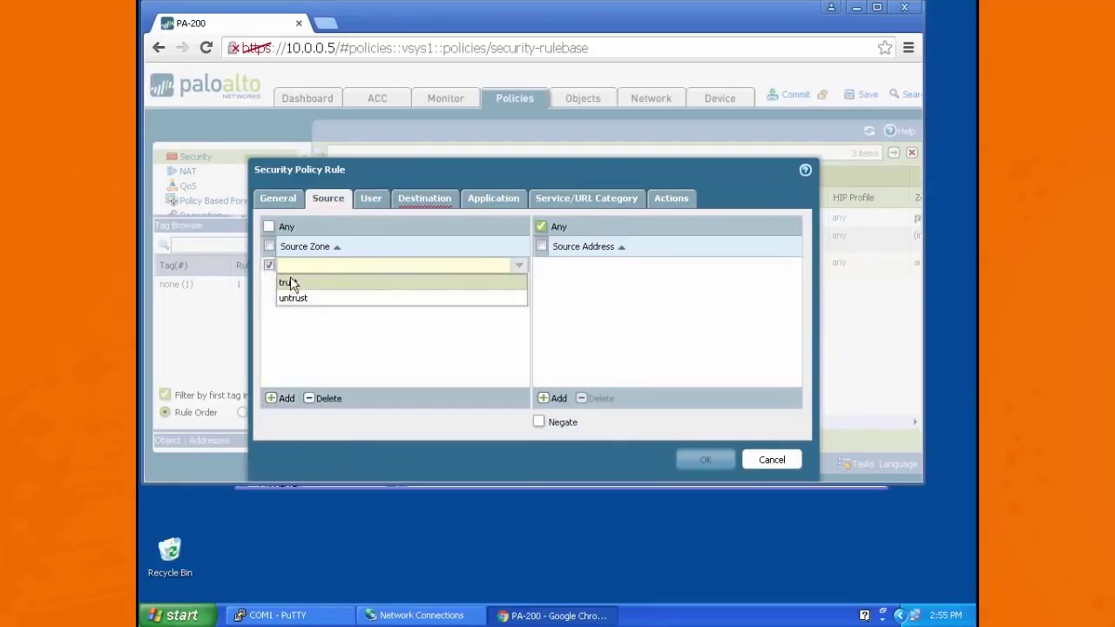
click(288, 283)
click(427, 199)
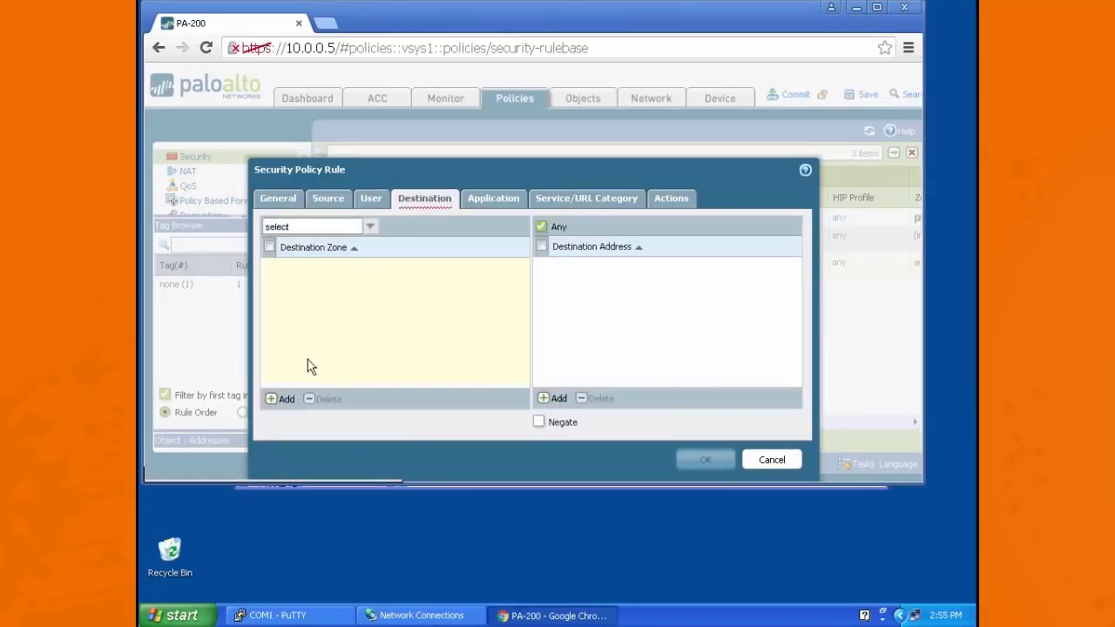
click(284, 399)
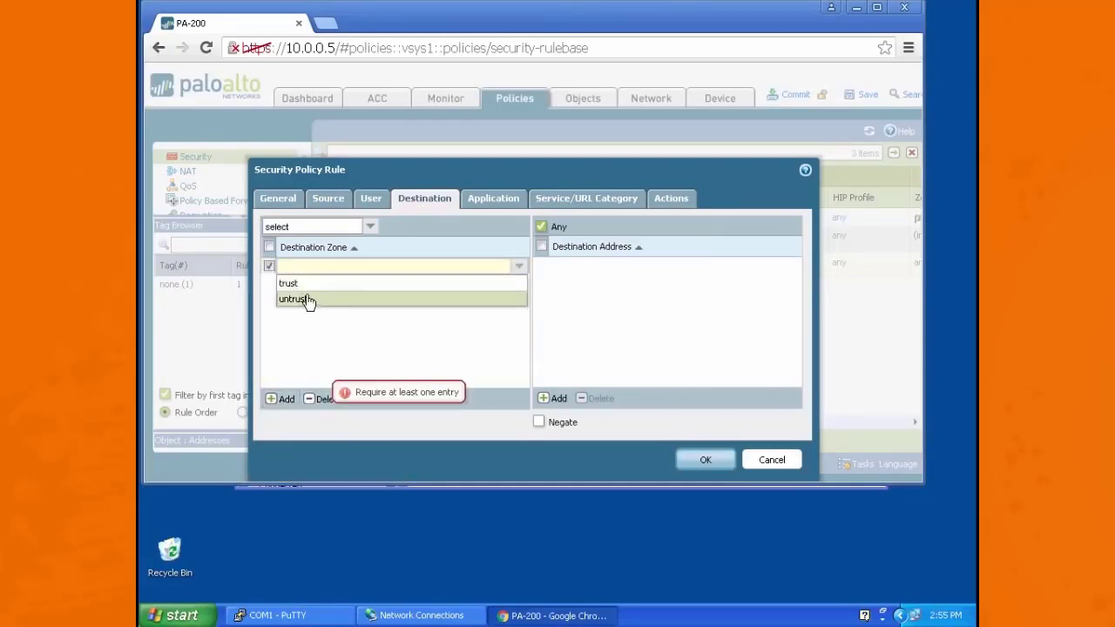
click(295, 299)
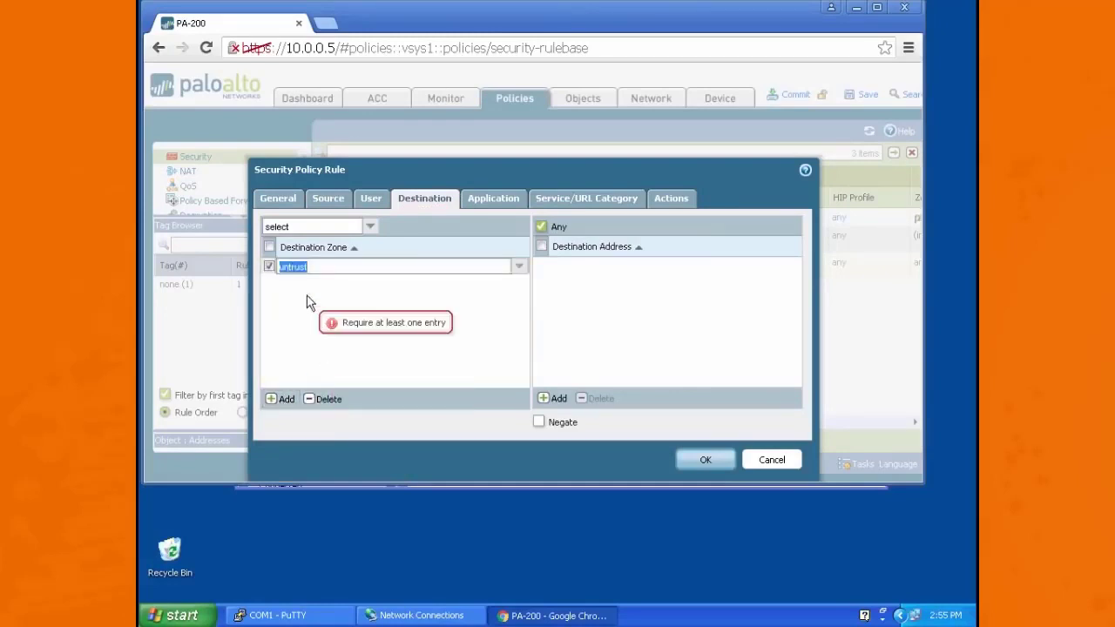
Step: Match the p2p rule to the peer-to-peer application filter, set its action to Deny and save it
click(501, 200)
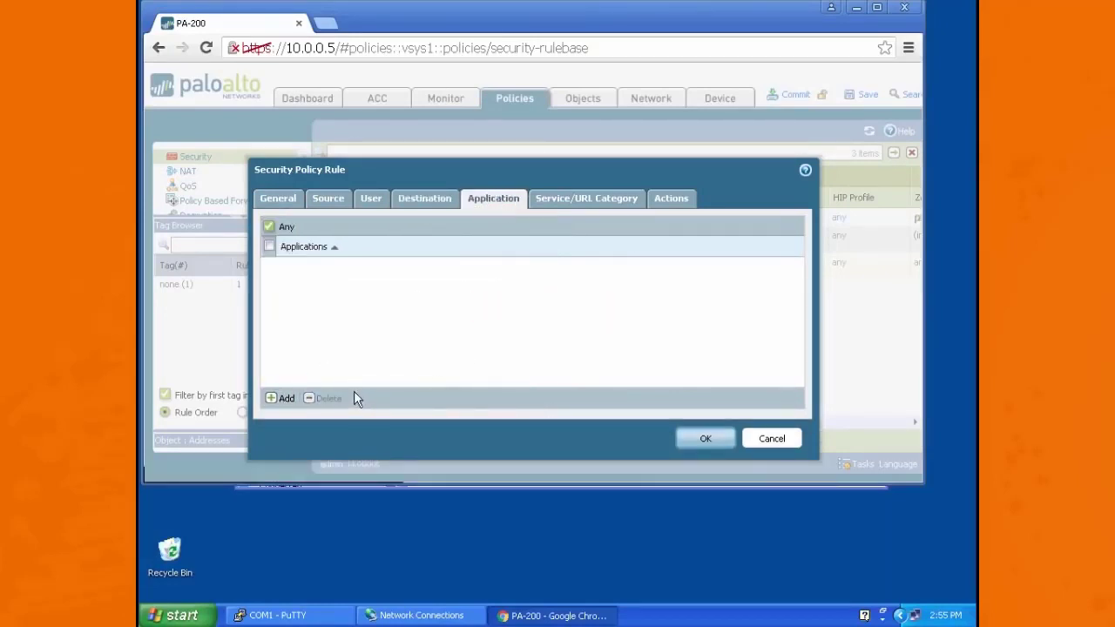
click(273, 402)
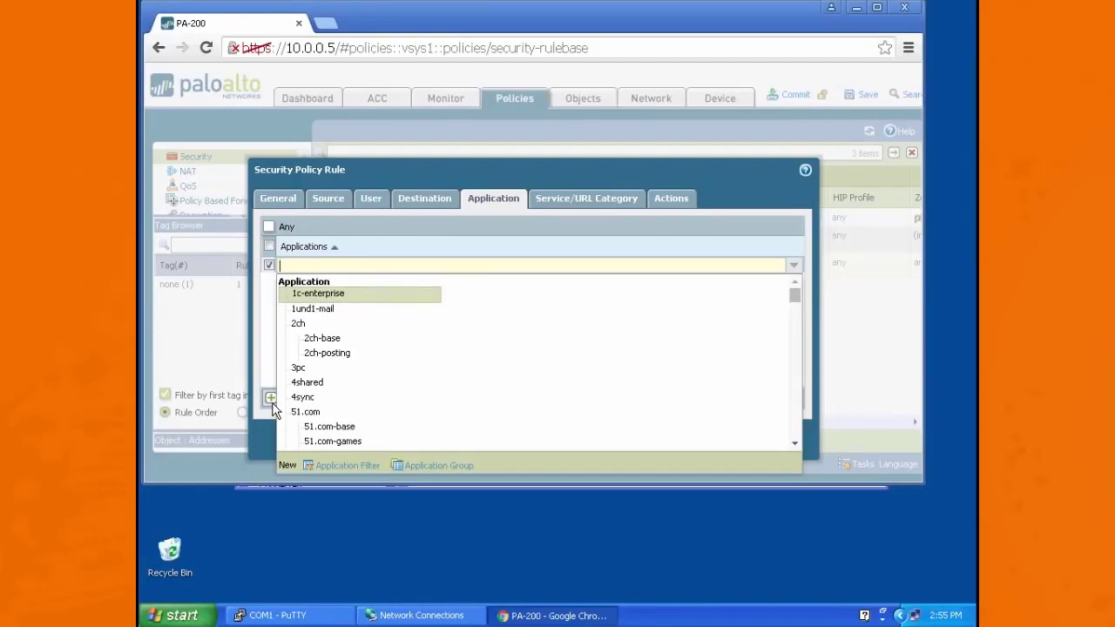
text(peer)
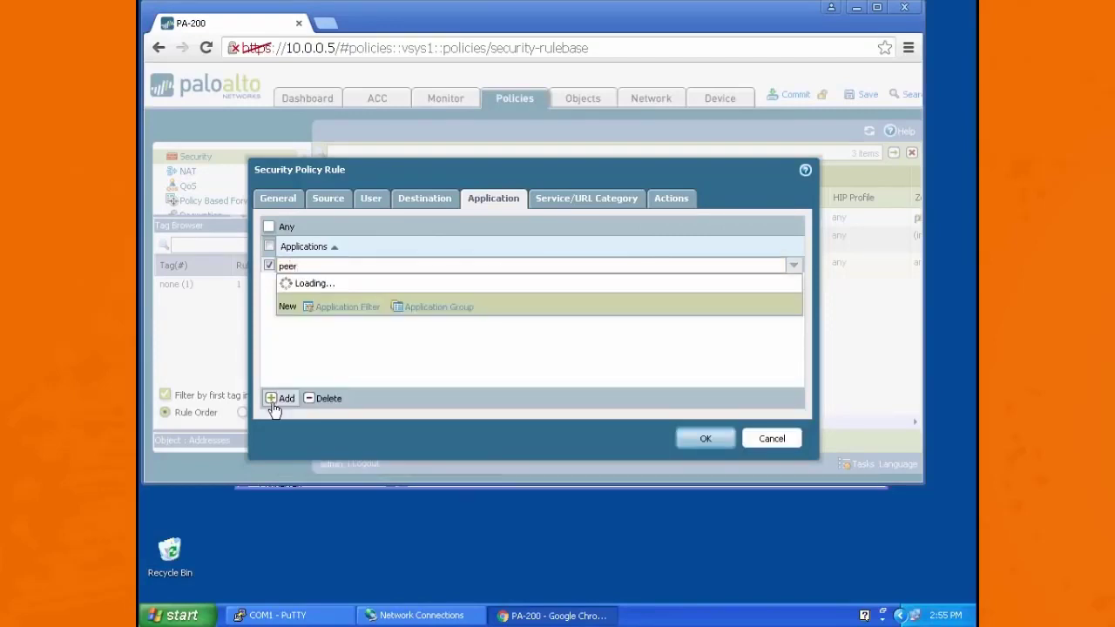
text(-to)
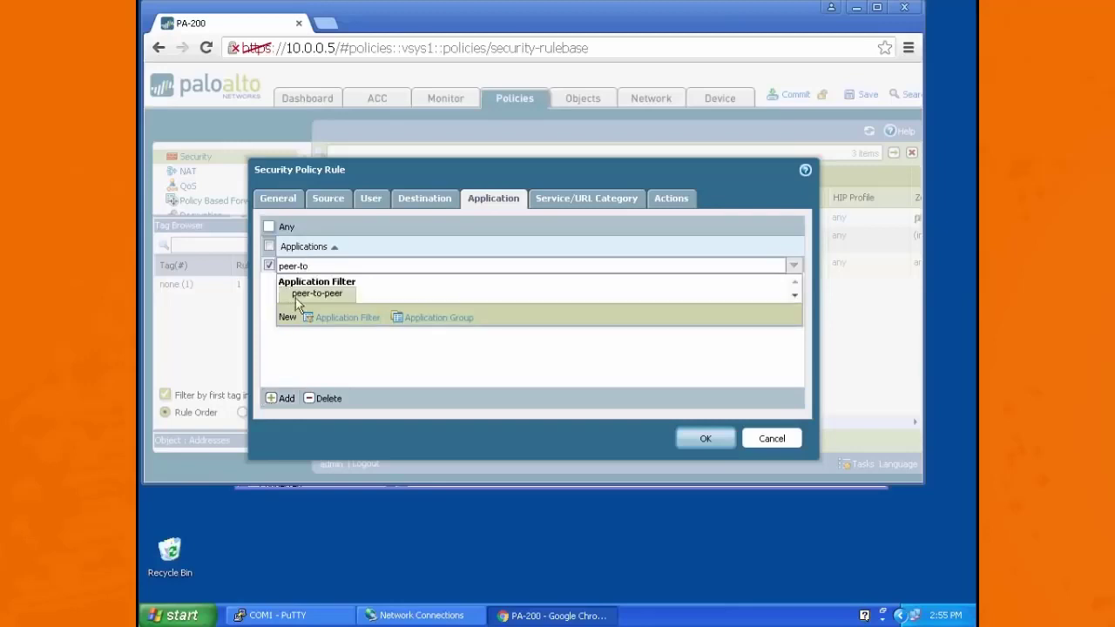
click(309, 294)
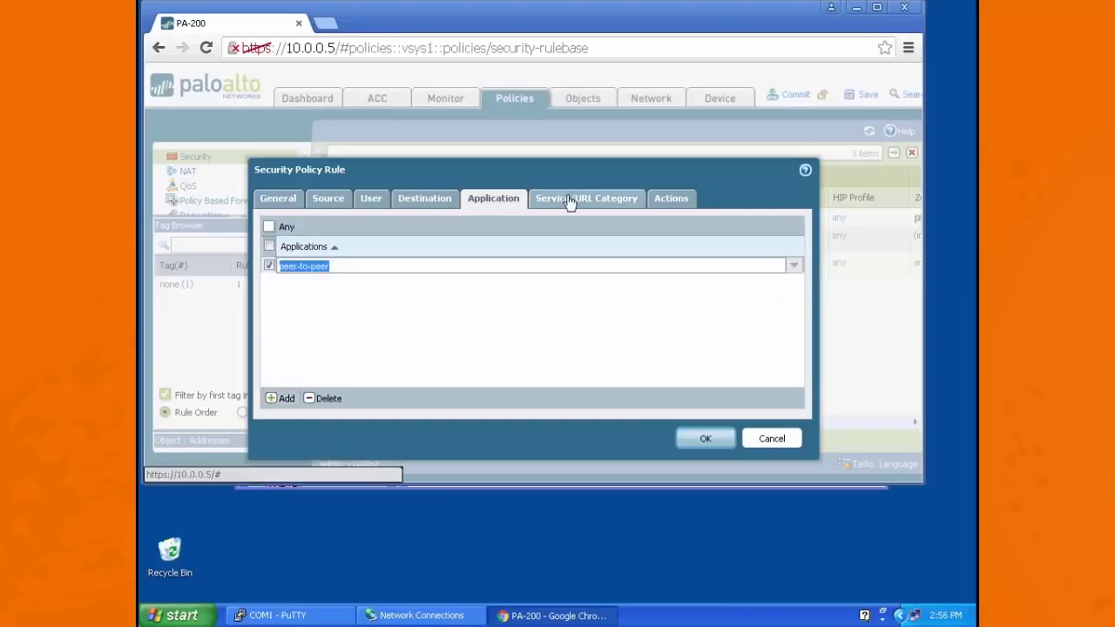
click(681, 201)
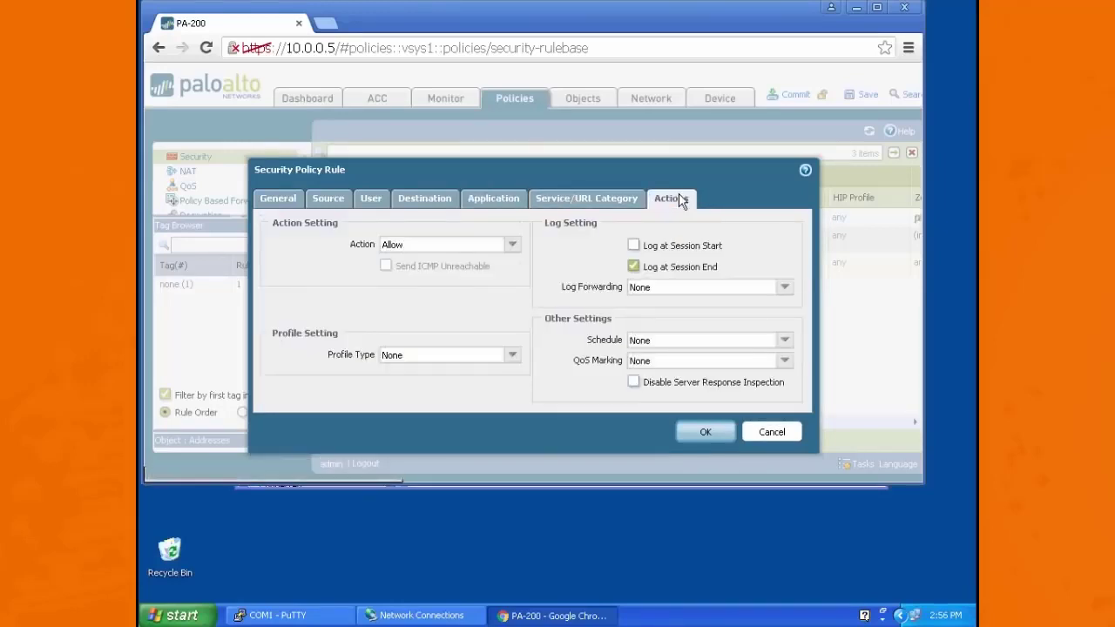
click(512, 246)
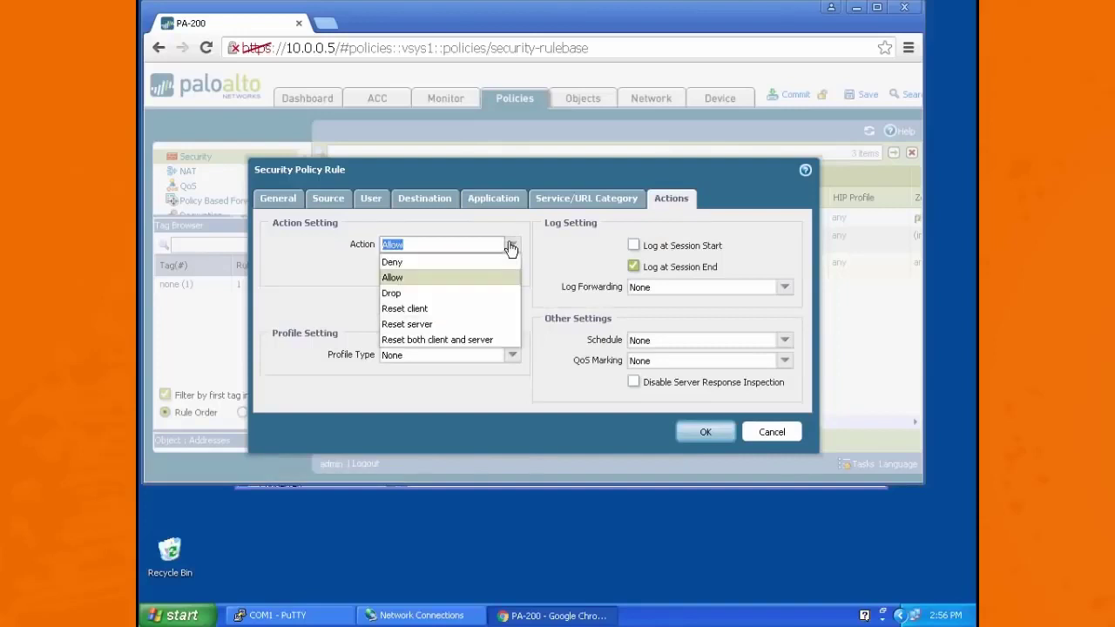
click(420, 264)
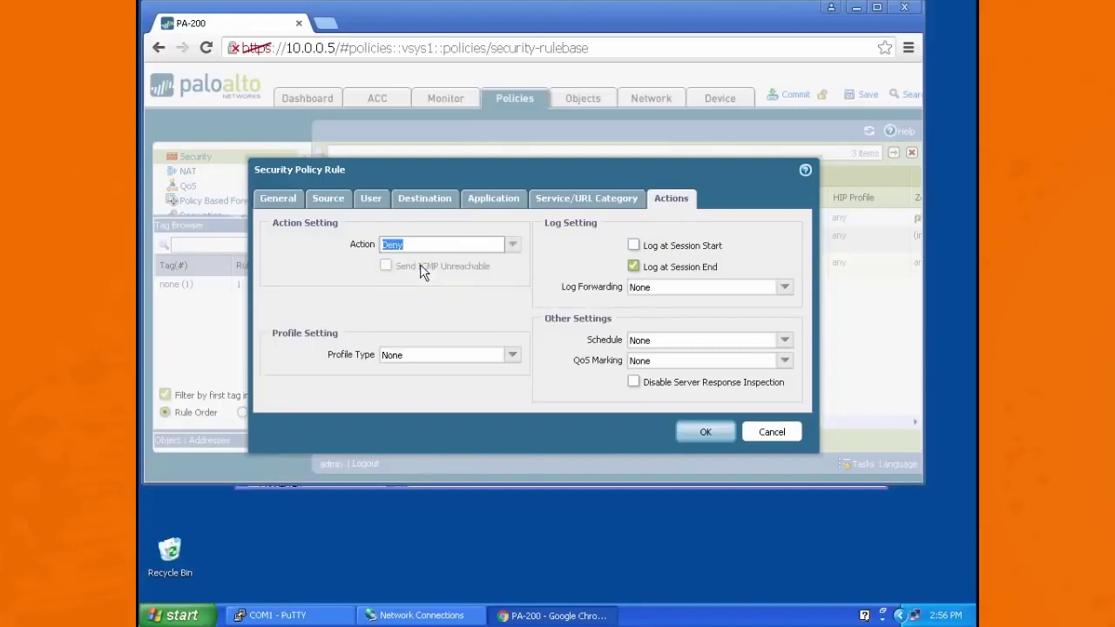
click(708, 433)
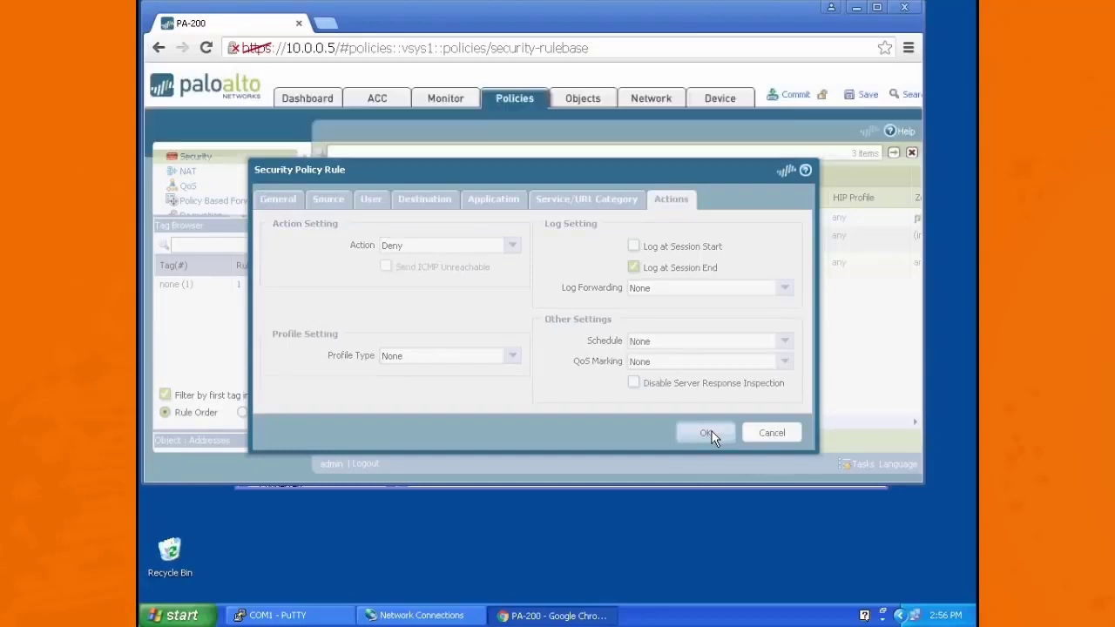
Step: Move the p2p rule above rule1 in the security rulebase and check the rules' application and action columns
click(371, 239)
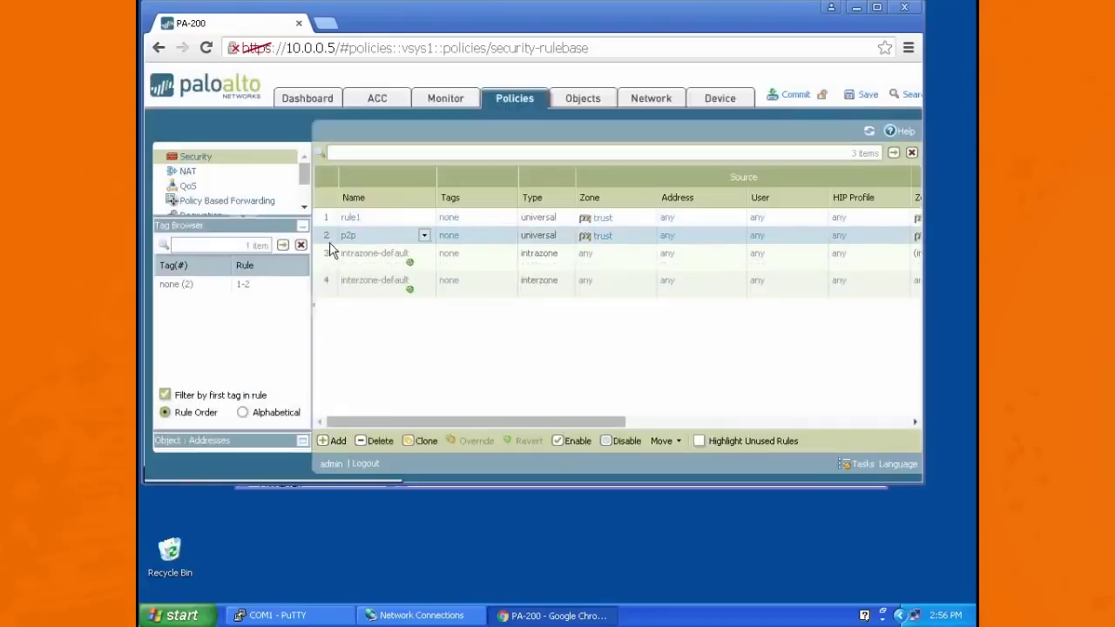
drag(328, 247, 331, 216)
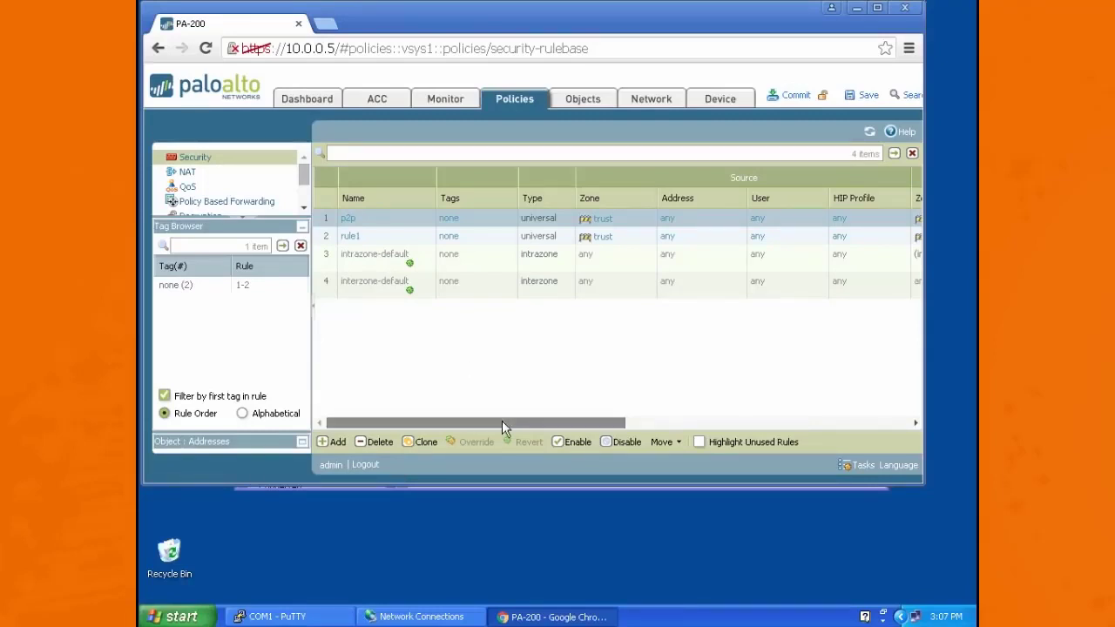
drag(502, 421, 746, 425)
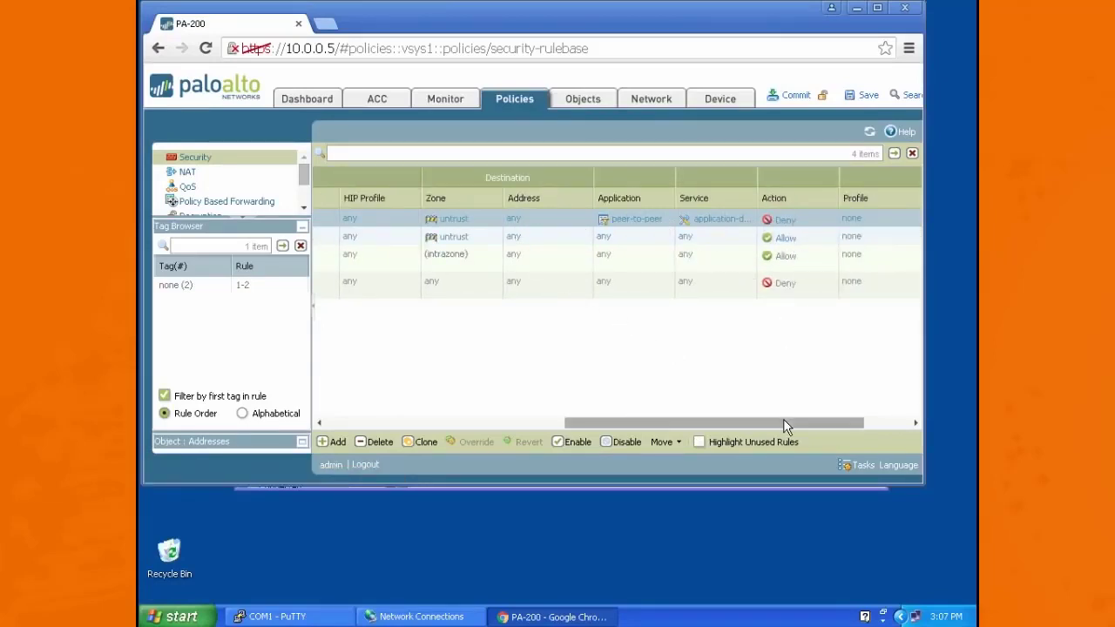
Step: Review the network interface list for the interface types and security zones of ethernet1/1 and ethernet1/2
drag(783, 422, 499, 436)
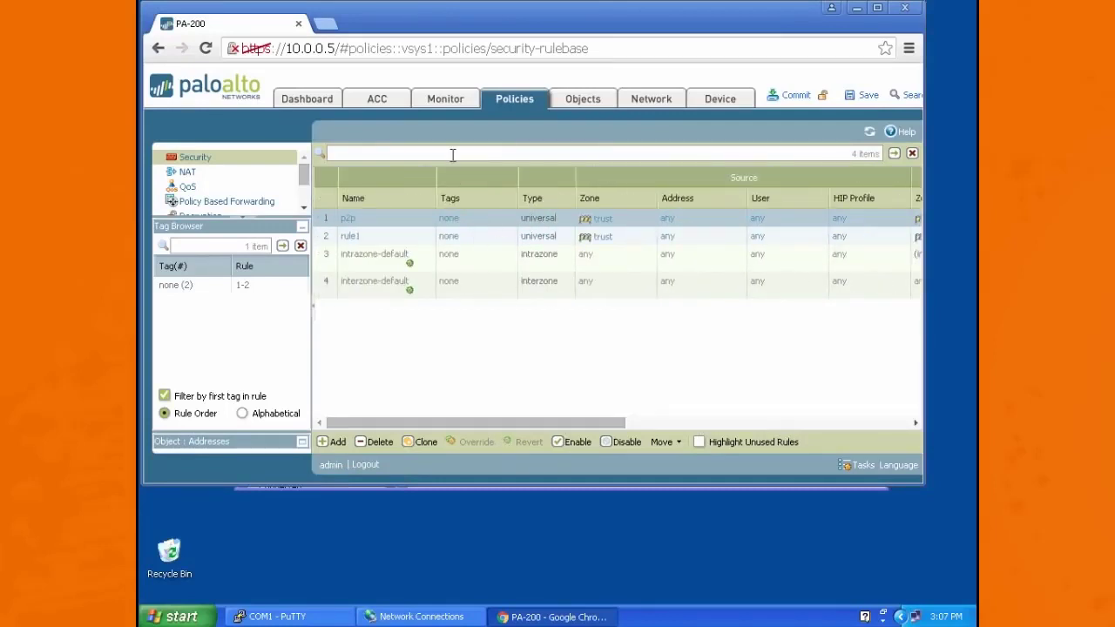
click(656, 100)
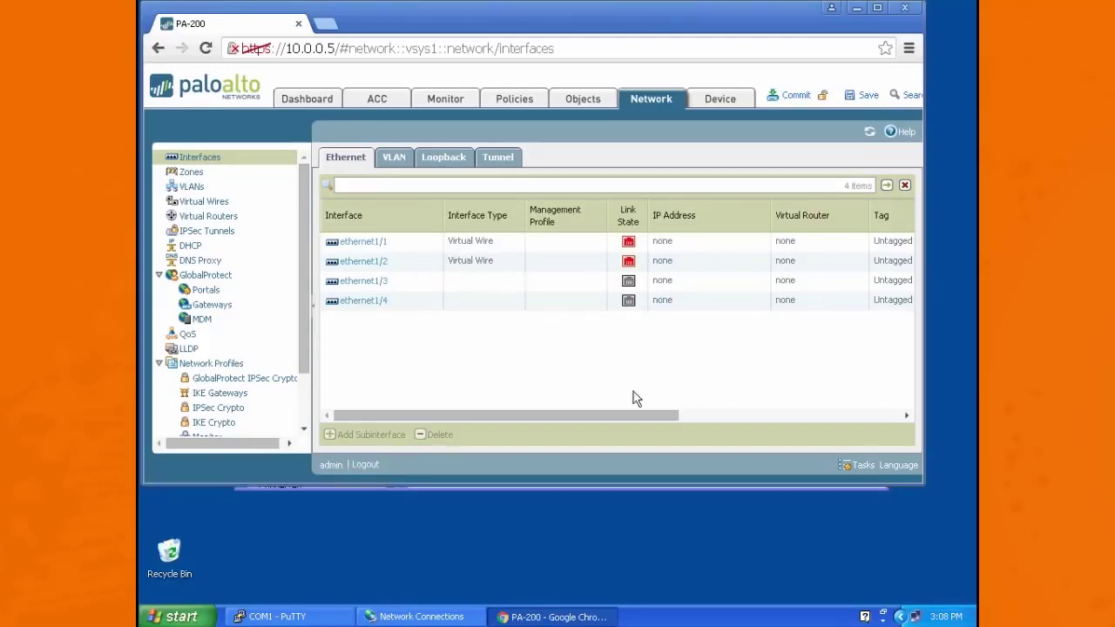
drag(587, 415, 687, 415)
click(880, 242)
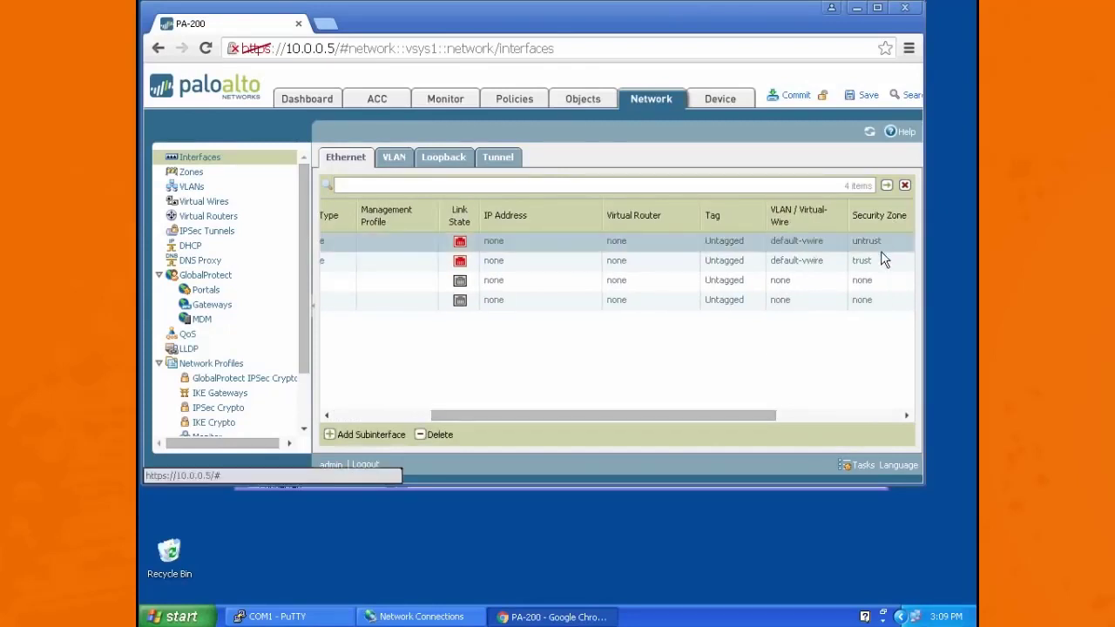
click(883, 261)
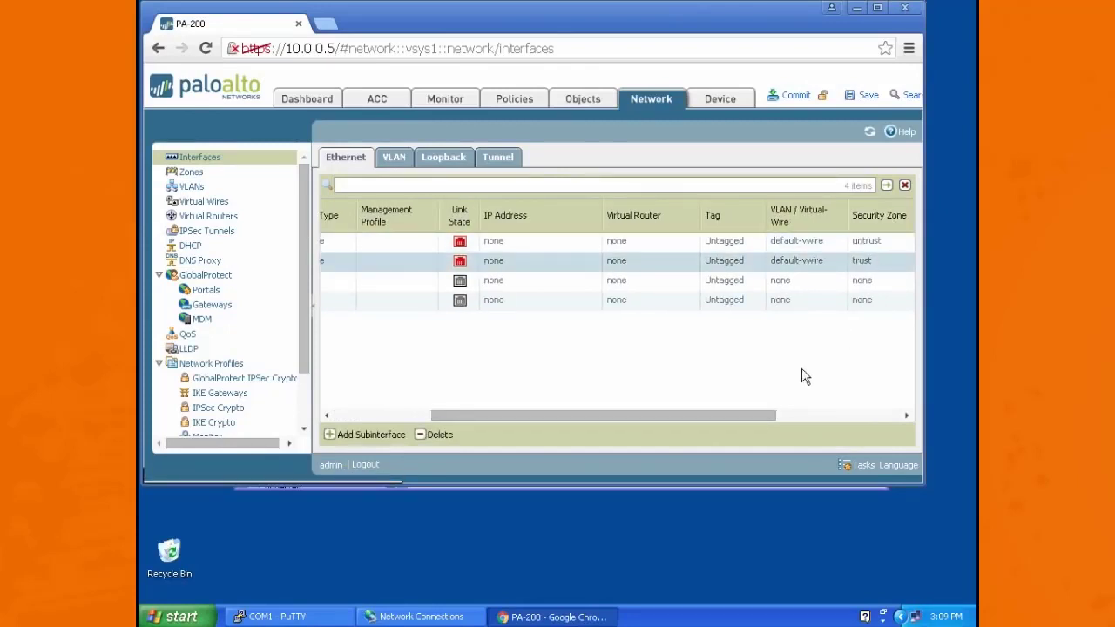
drag(746, 415, 573, 435)
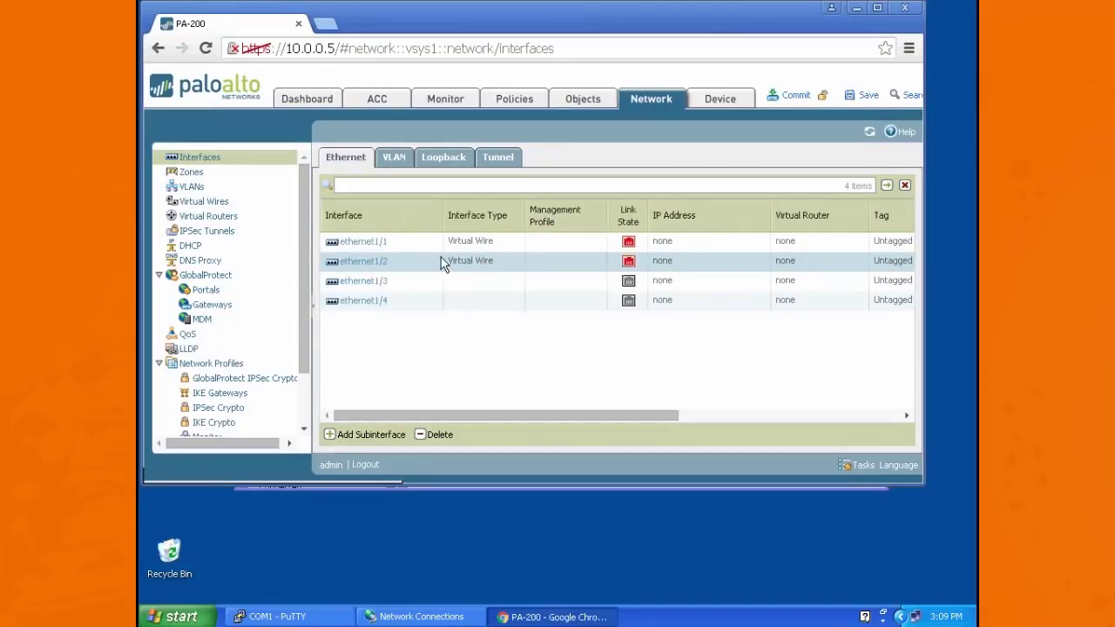
mouse_move(433, 265)
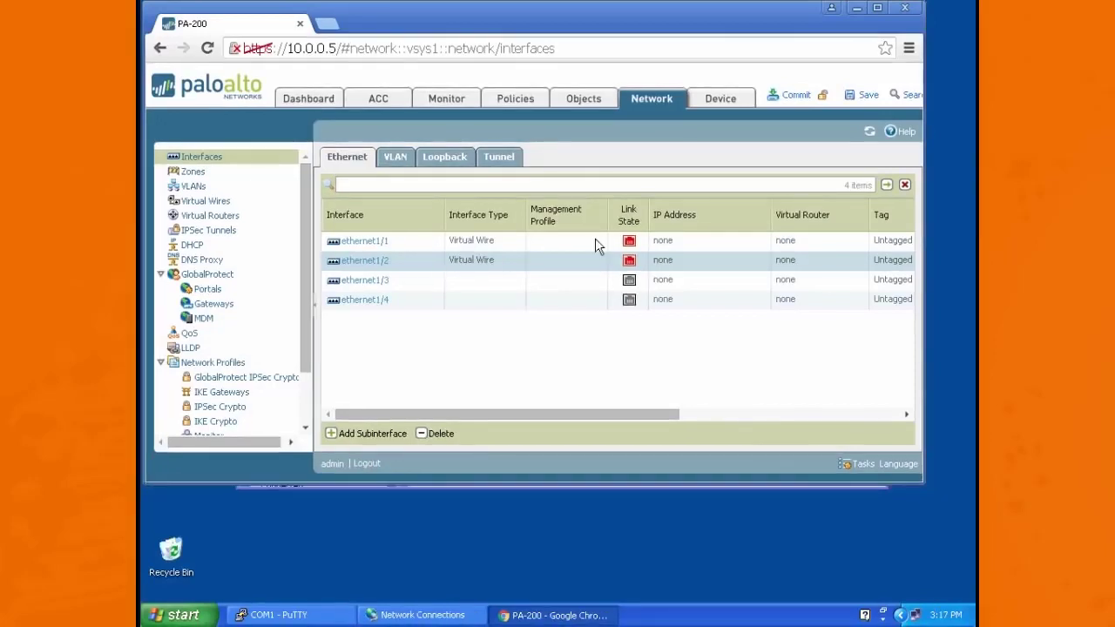
Step: Open security policy rule1, review its application and service settings, and set its profile type to Profiles
click(516, 99)
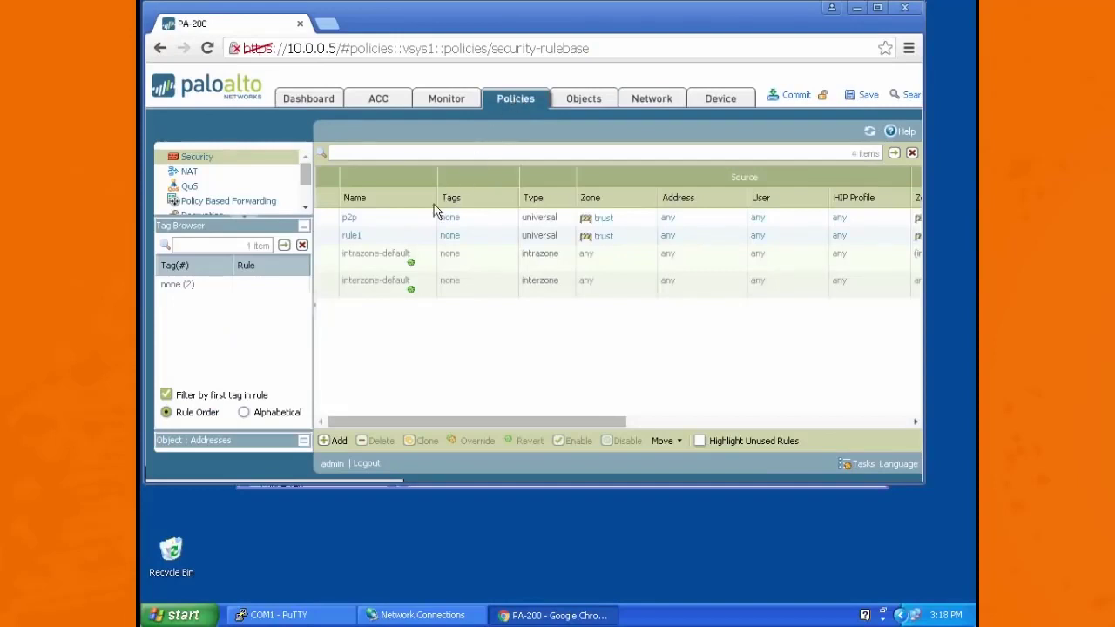
click(348, 239)
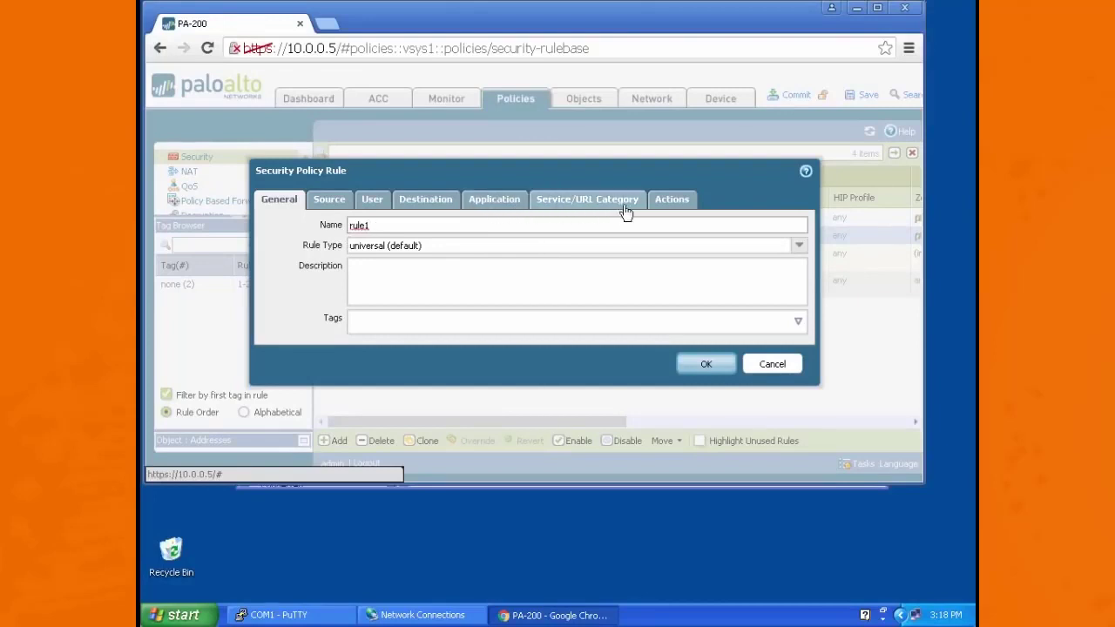
click(679, 209)
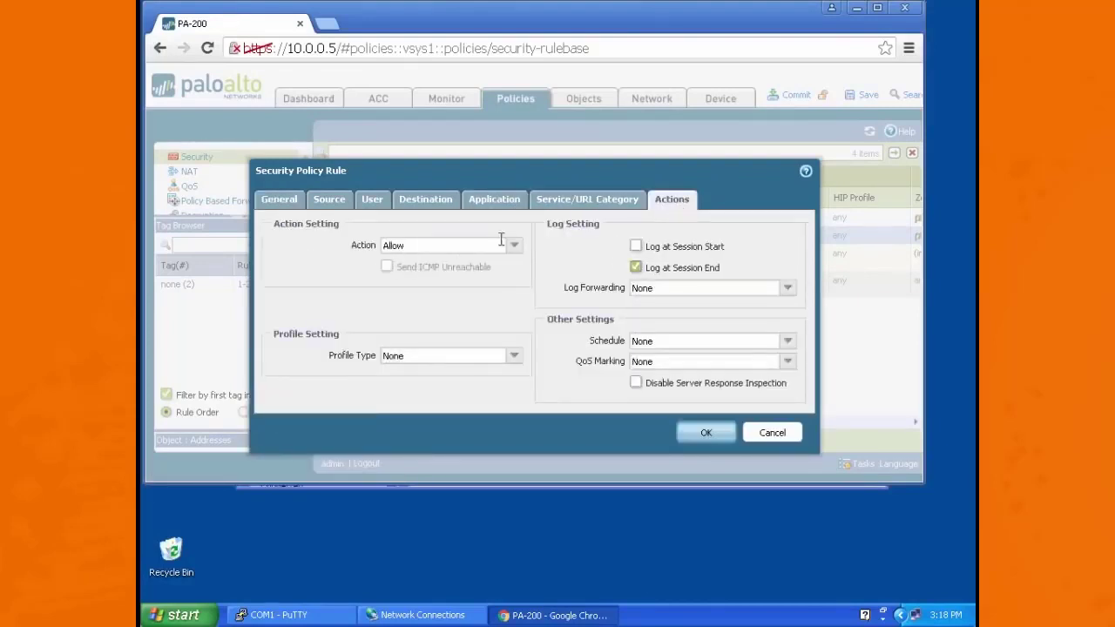
click(508, 203)
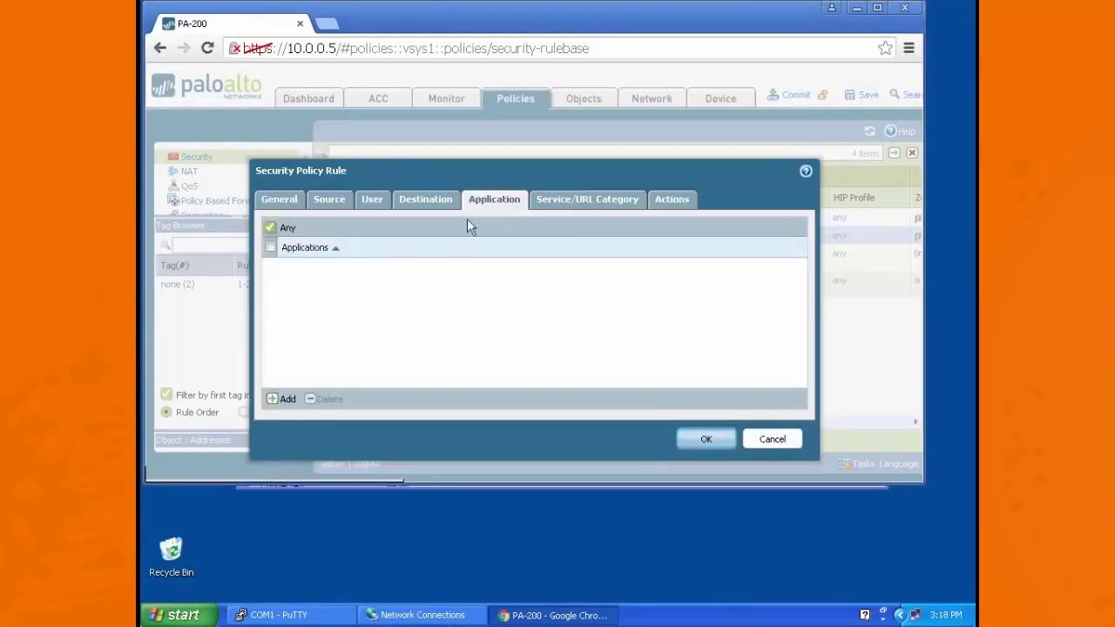
click(593, 201)
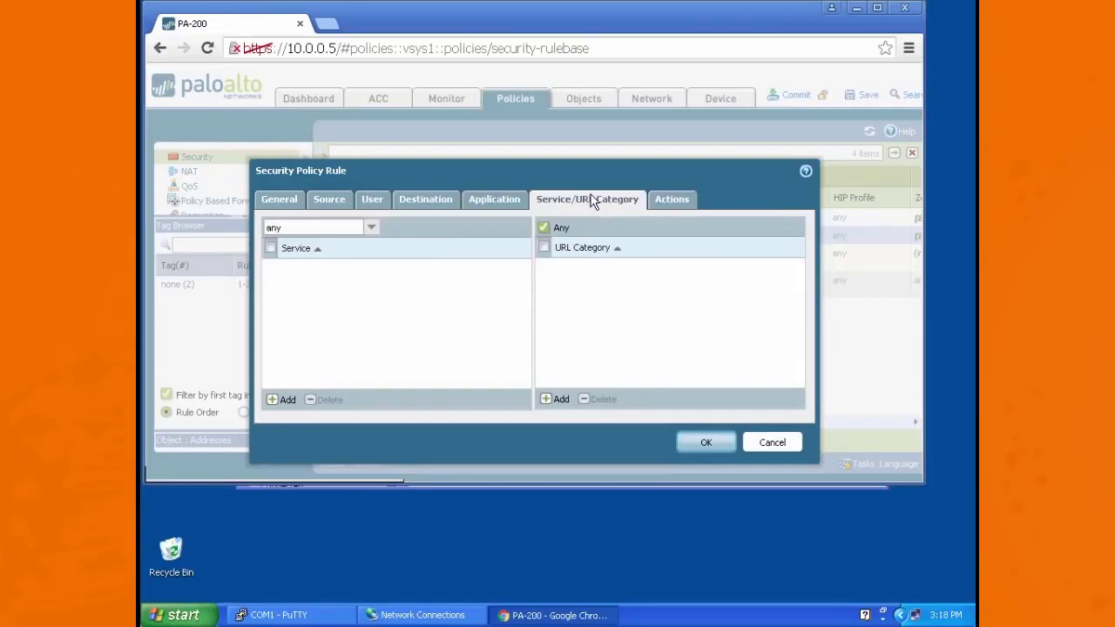
click(677, 199)
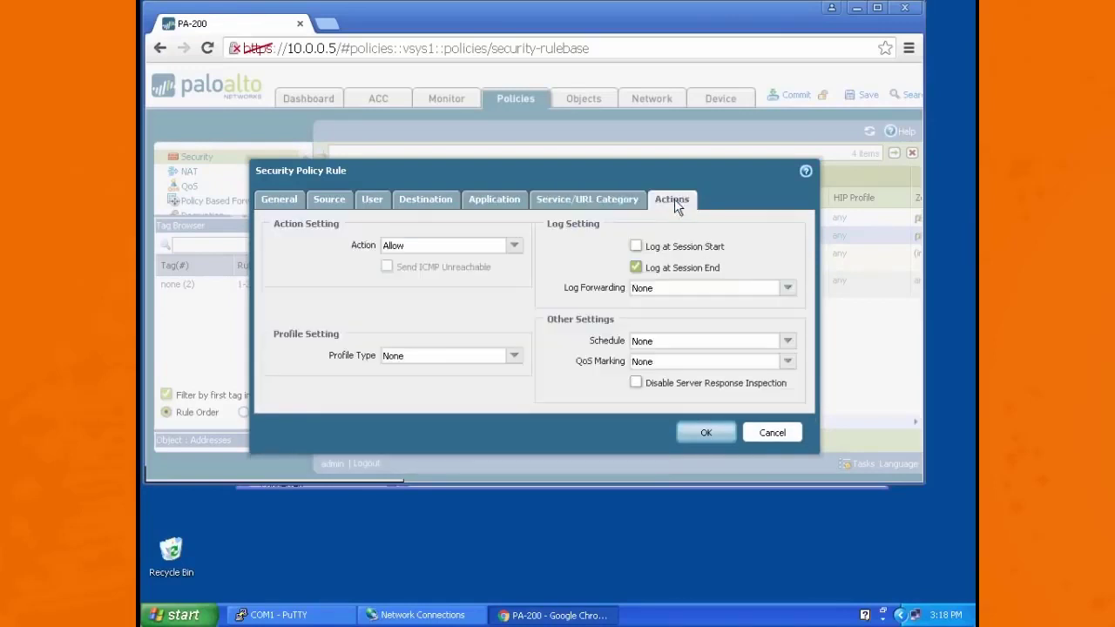
click(515, 361)
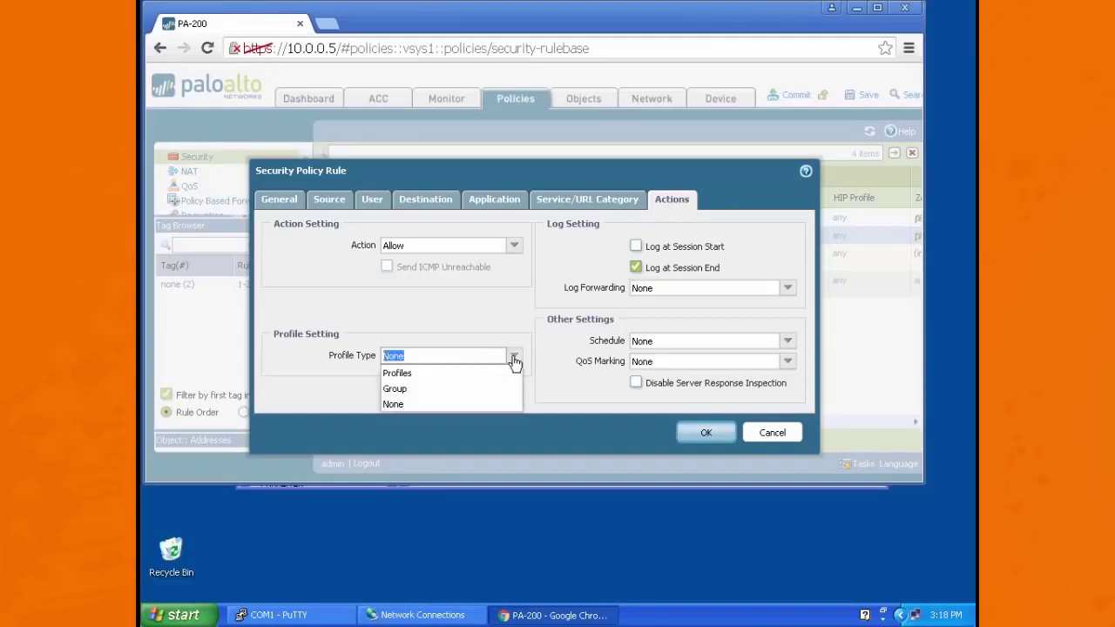
click(440, 373)
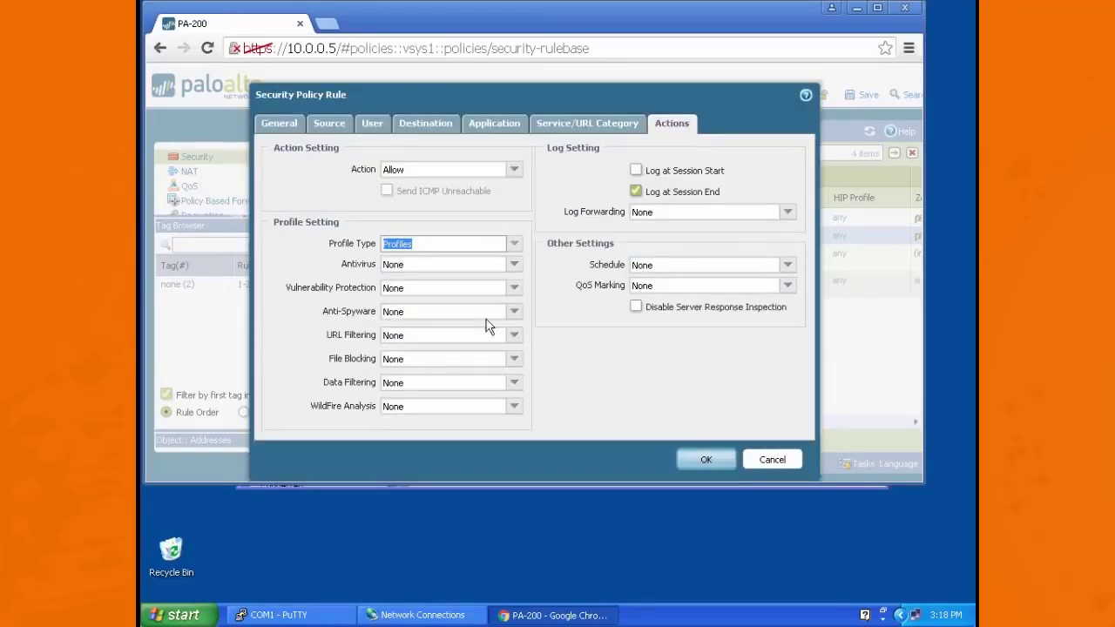
Step: Assign the default antivirus, vulnerability protection and anti-spyware profiles to rule1
click(518, 272)
click(438, 296)
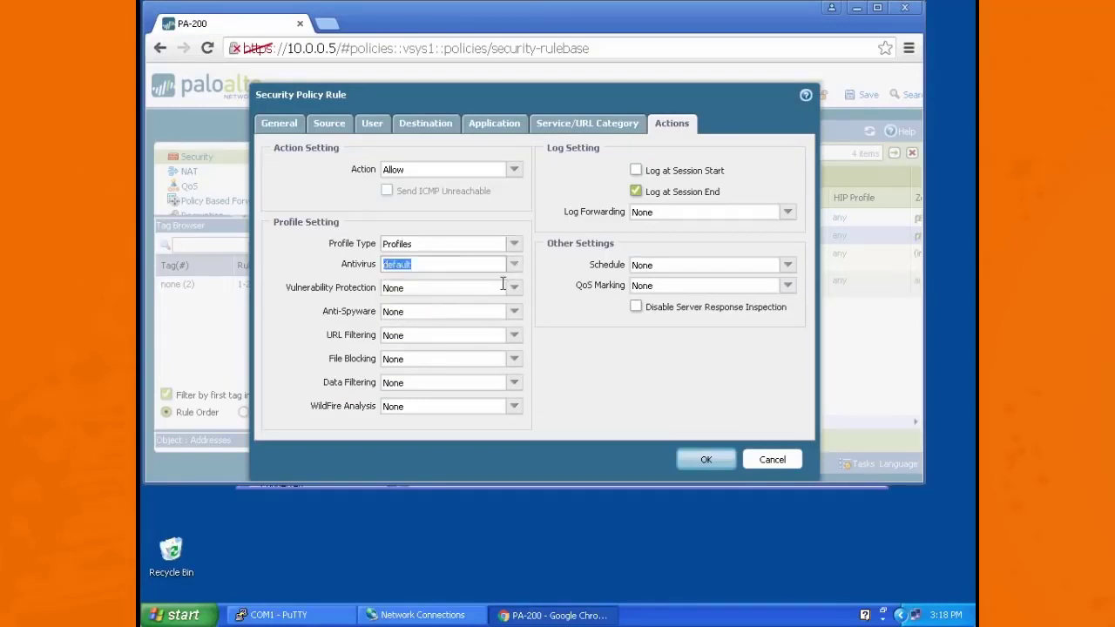
click(515, 288)
click(427, 321)
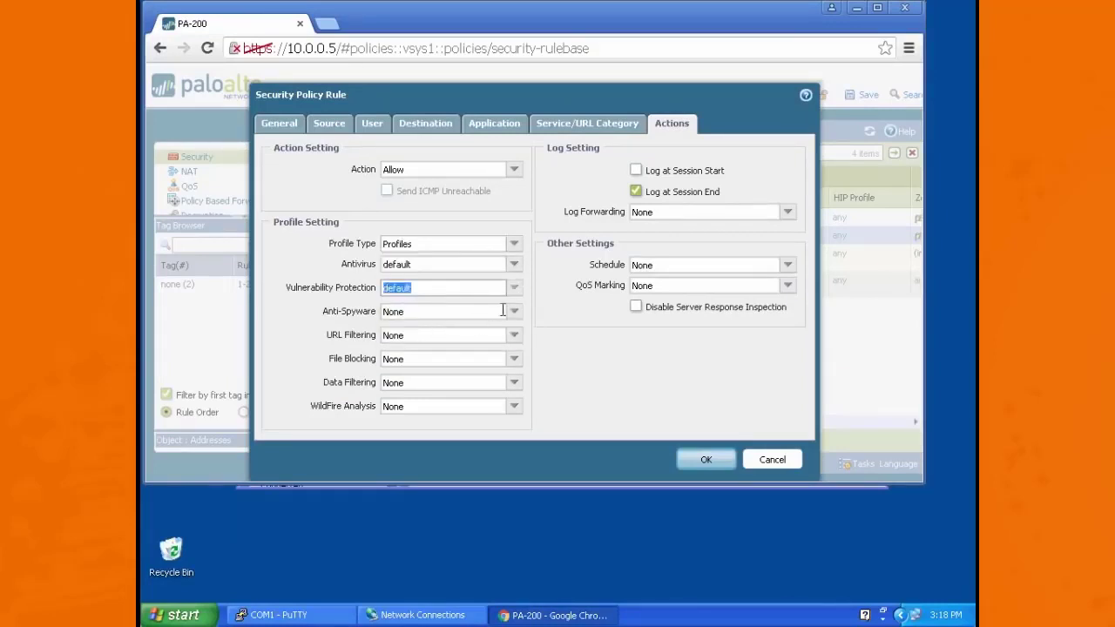
click(514, 311)
click(431, 350)
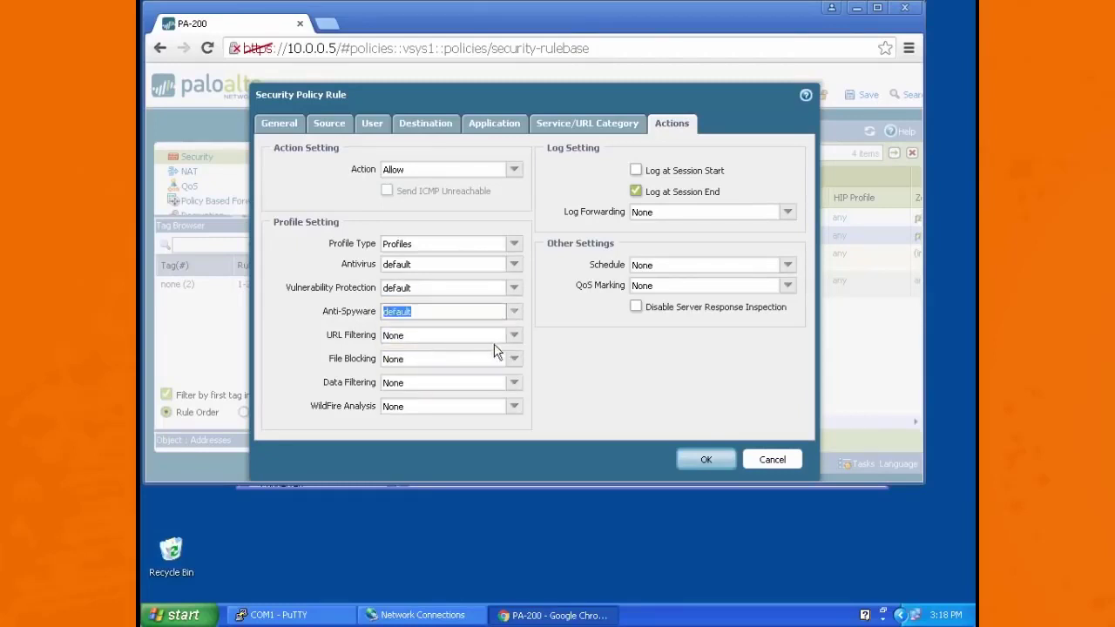
Step: Assign the URL filtering profile named url to rule1 and save the rule
click(514, 335)
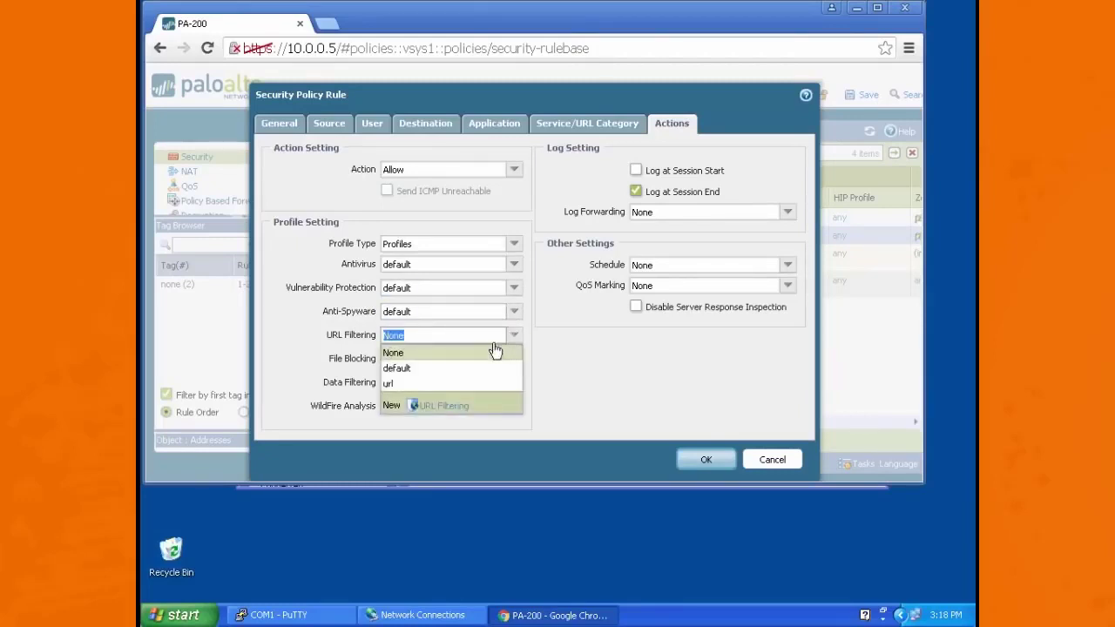
click(395, 385)
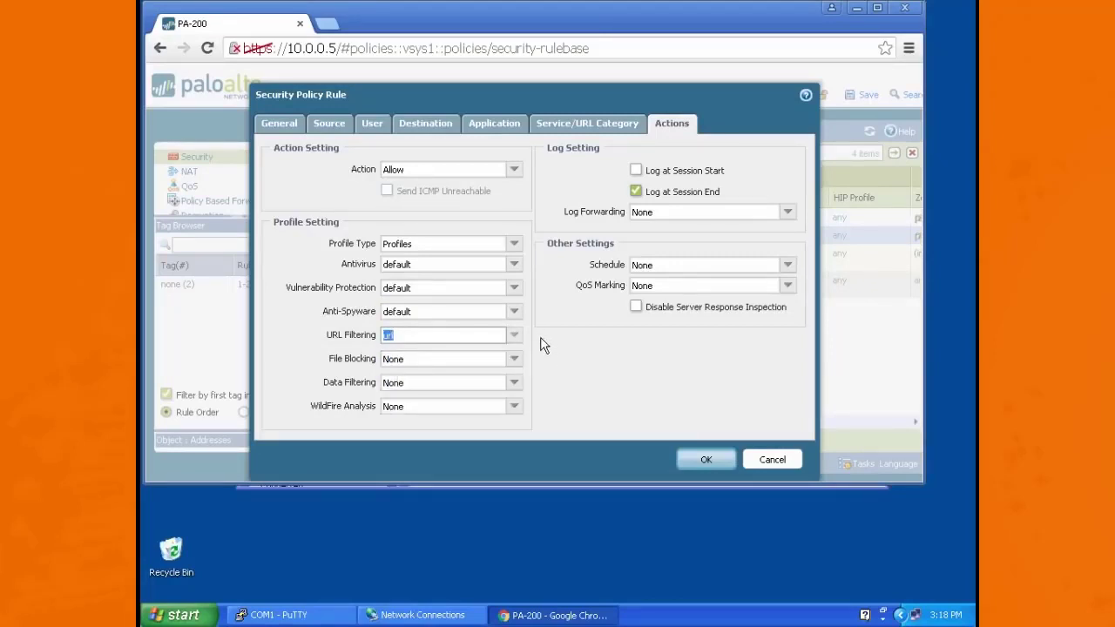
click(708, 459)
Step: Commit the pending changes to the firewall's running configuration and dismiss the commit report
click(796, 98)
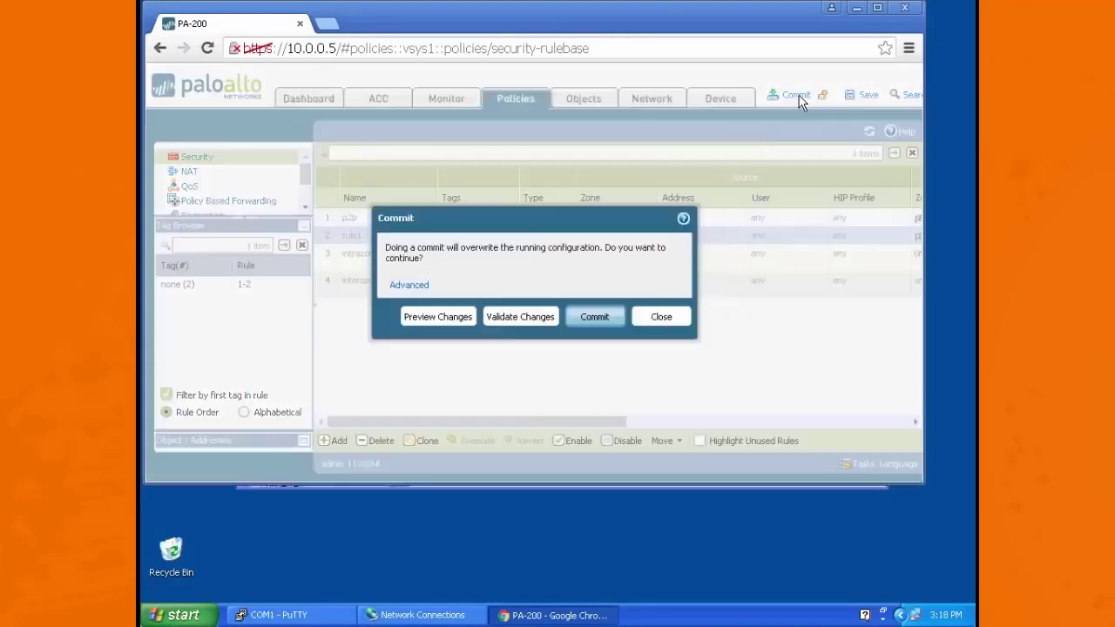
click(595, 318)
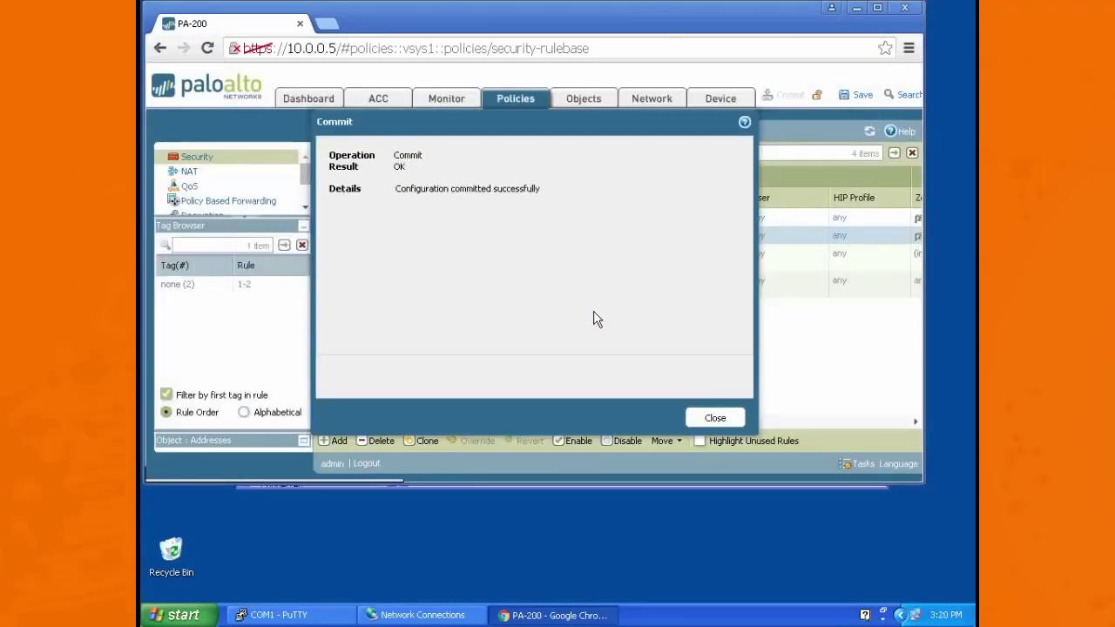
click(716, 420)
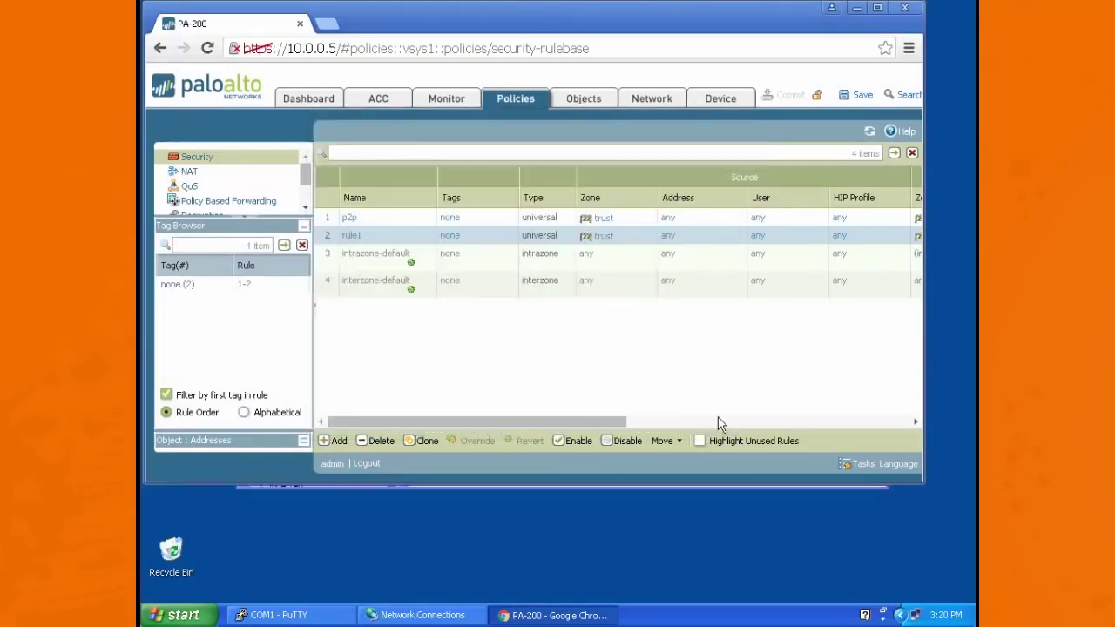
Step: Display the firewall's list of Ethernet interfaces
click(647, 98)
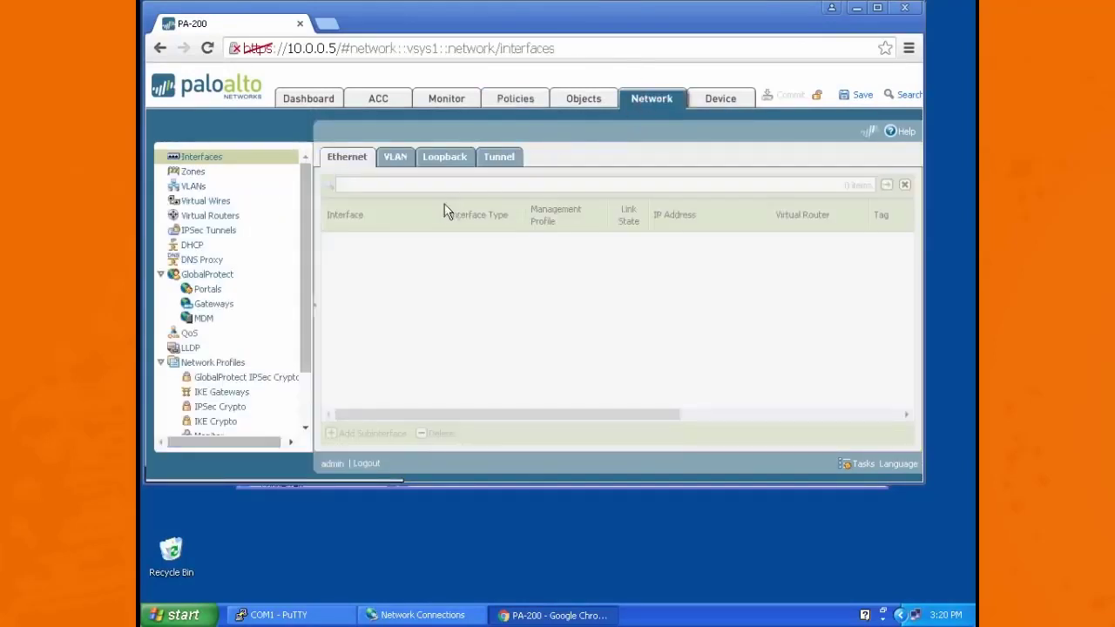